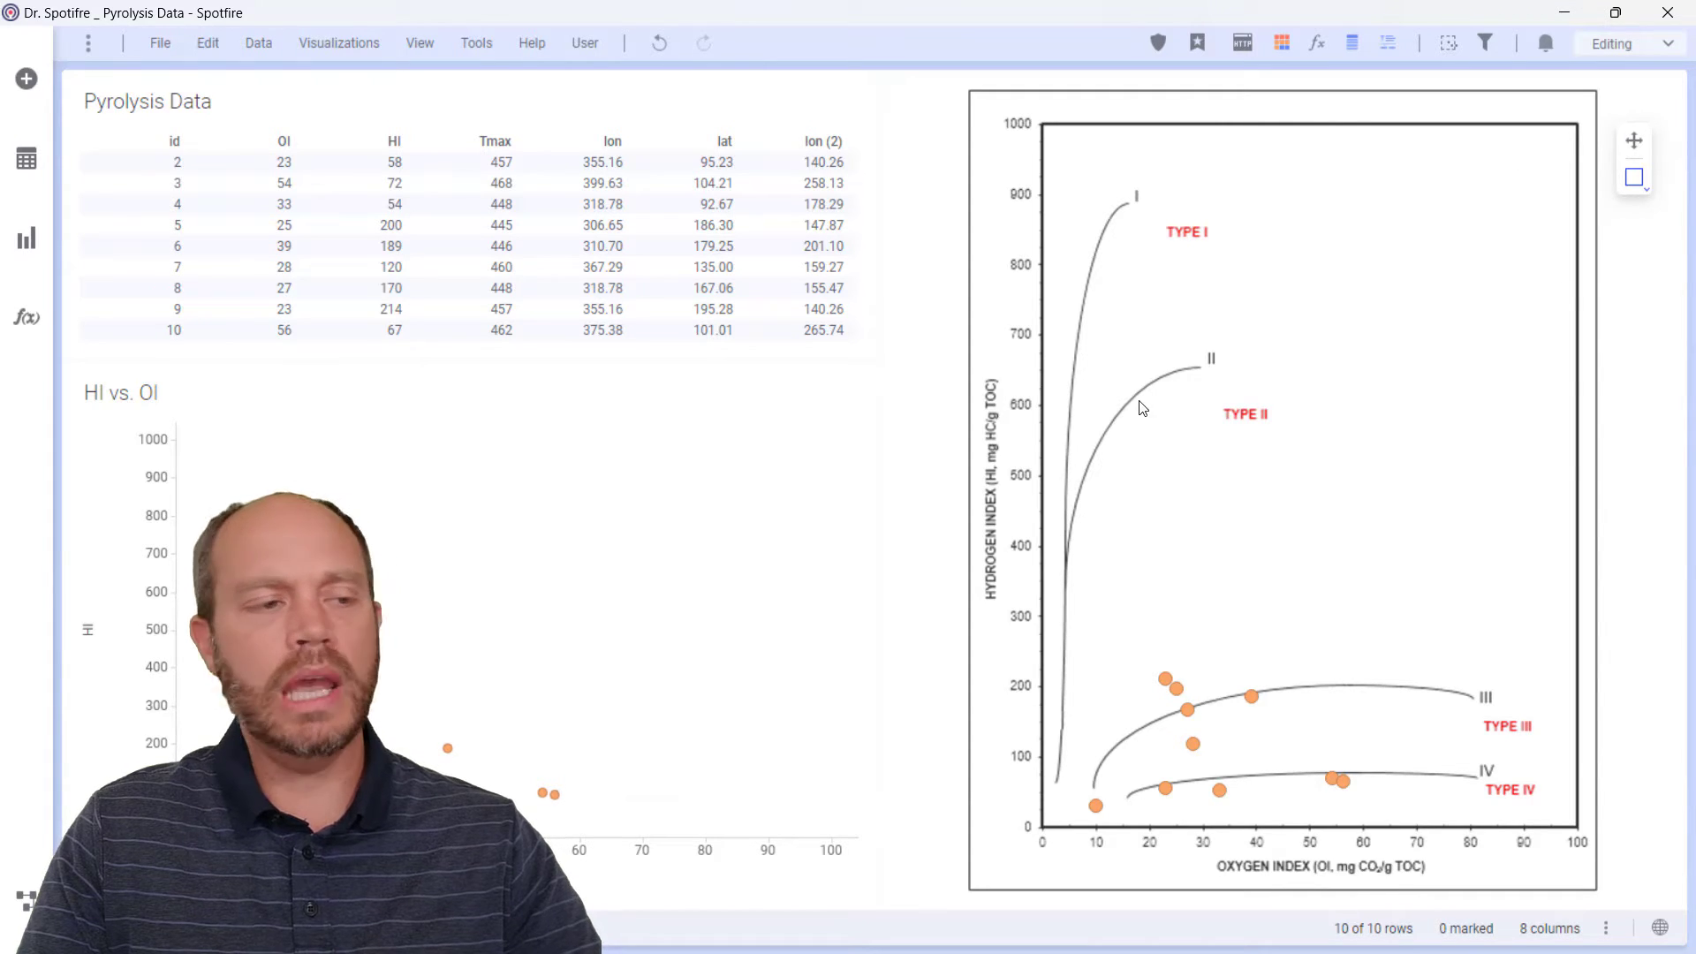
Step: Mark the map chart points at OI 20–30, OI 39 and OI 54–56, then clear the marking
{"action": "left_click_drag", "start_coordinate": [1152, 644], "coordinate": [1226, 747]}
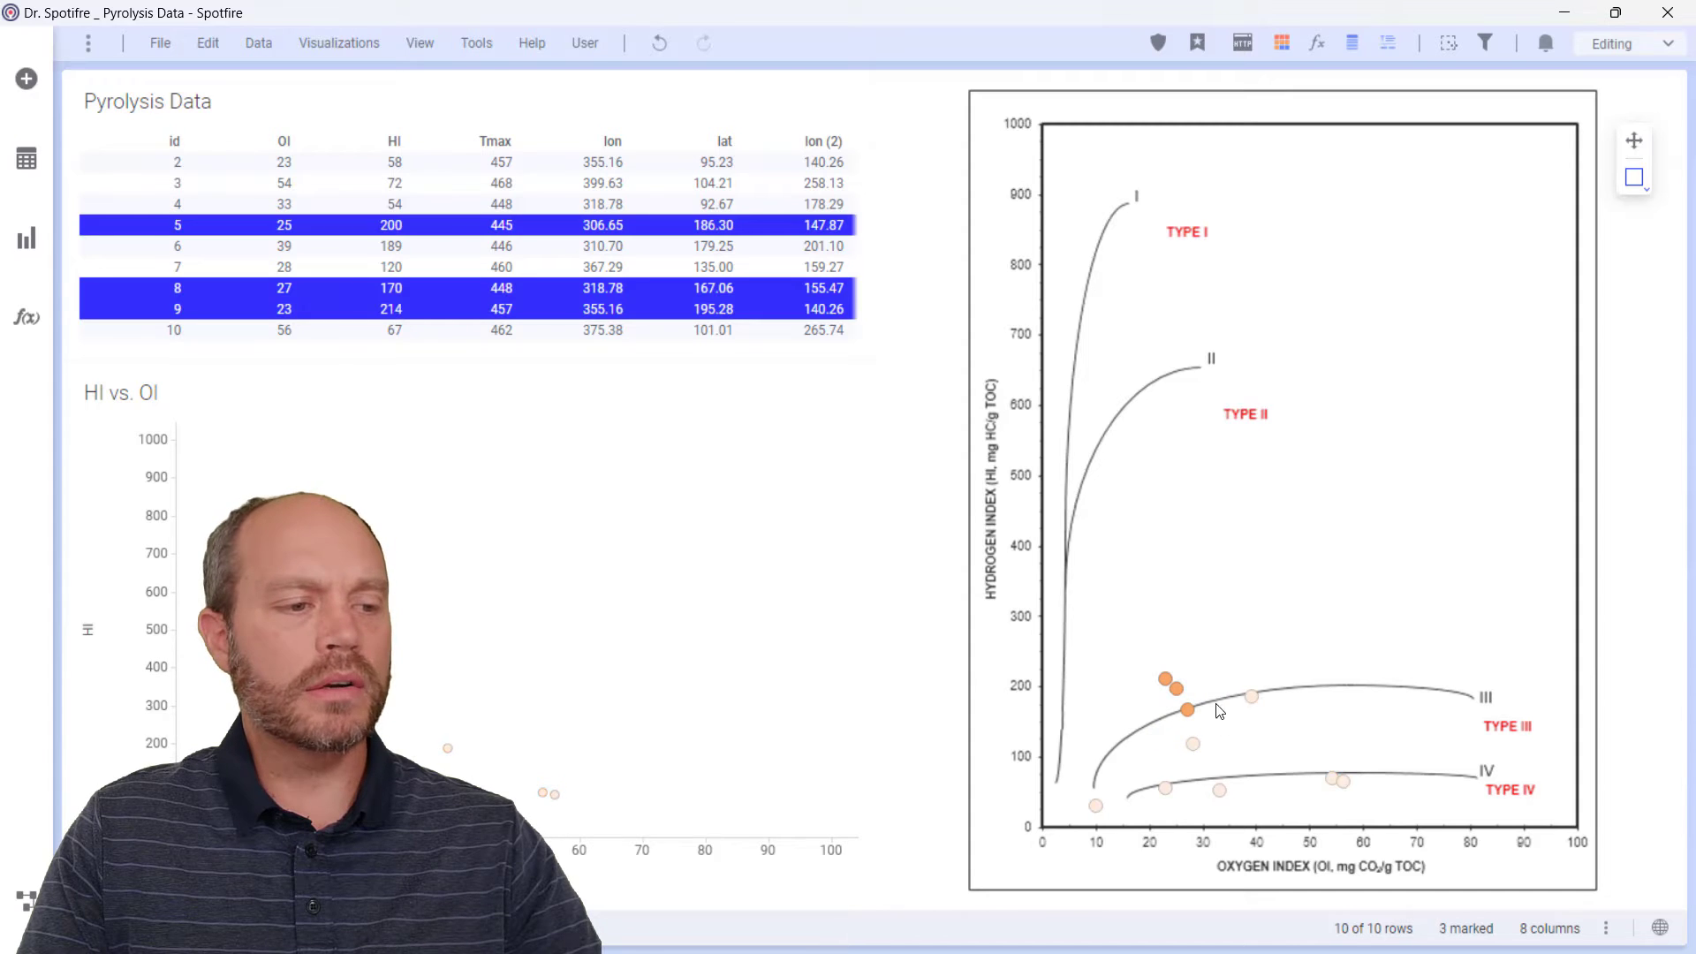
{"action": "left_click_drag", "start_coordinate": [1225, 660], "coordinate": [1271, 733]}
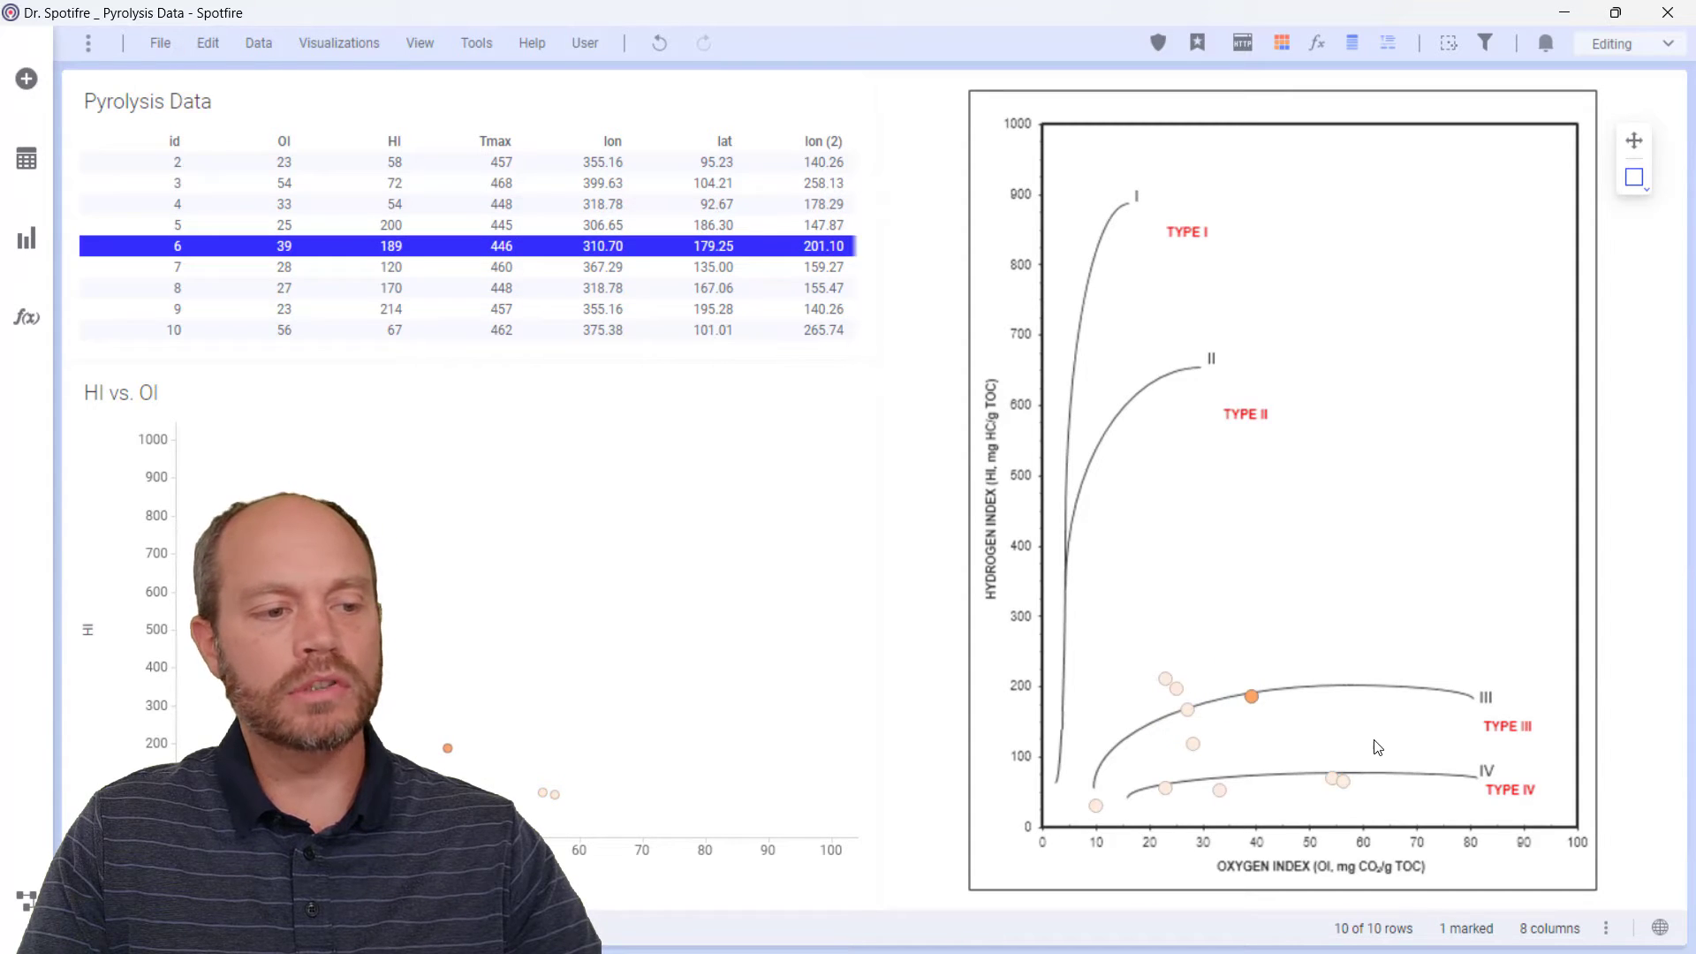
{"action": "left_click_drag", "start_coordinate": [1376, 747], "coordinate": [1316, 797]}
{"action": "left_click", "coordinate": [724, 667]}
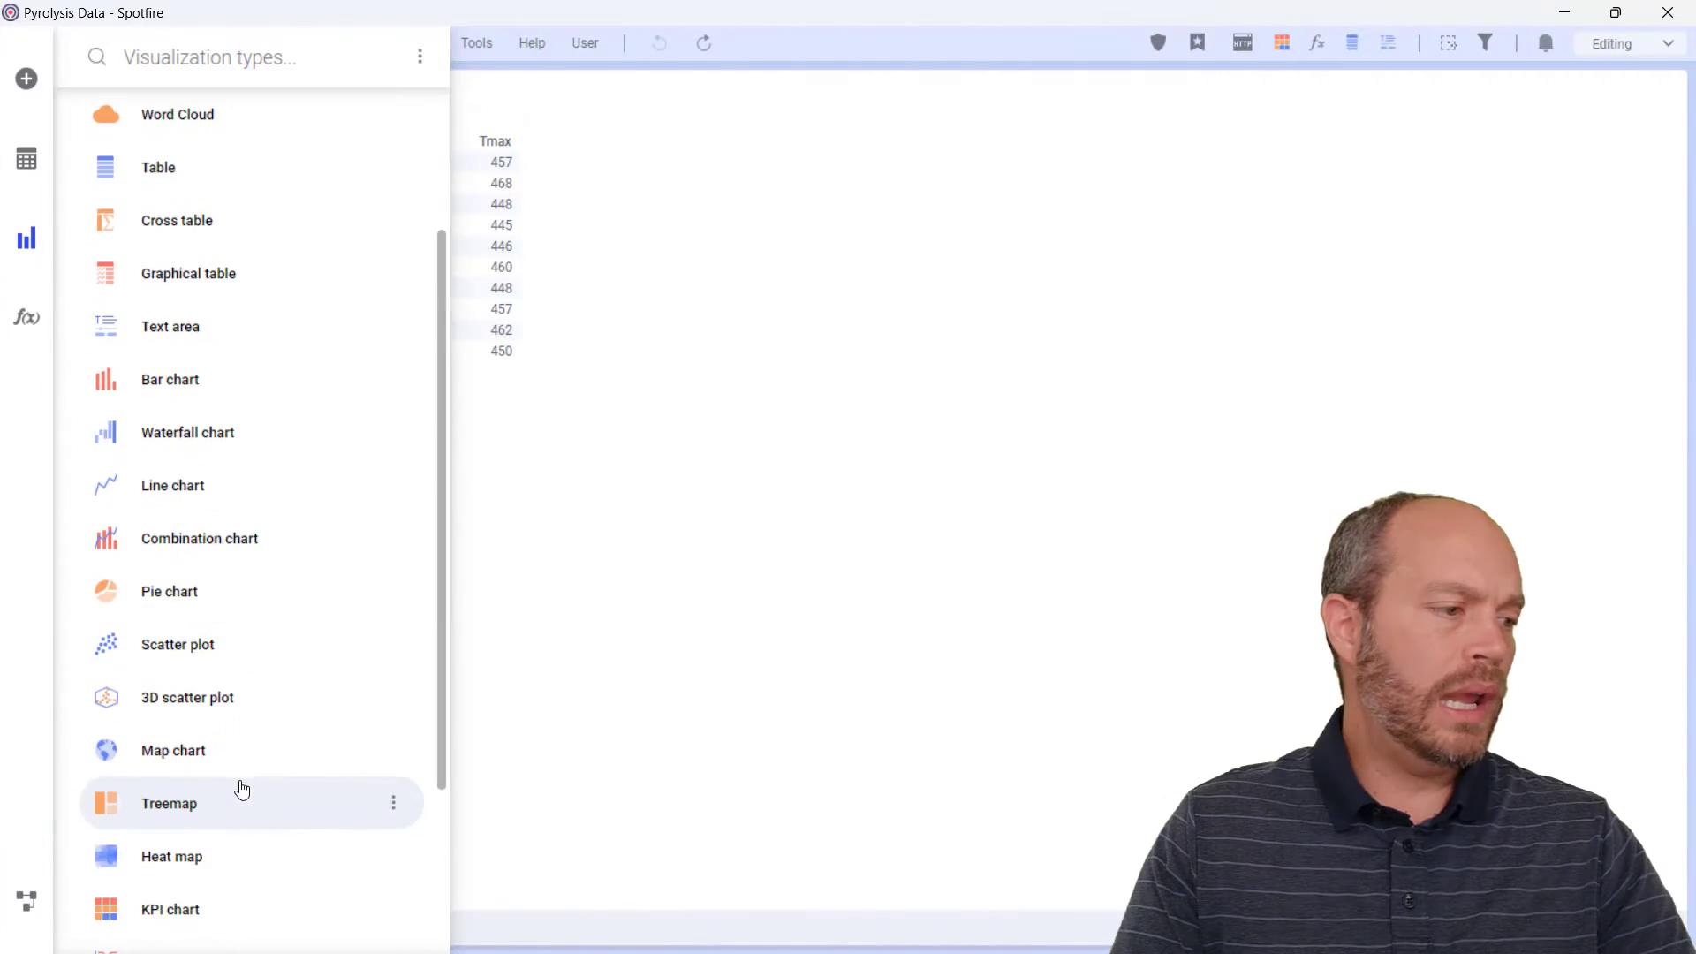
Step: Add a map chart and remove its TMS and Map Layer base layers
{"action": "left_click", "coordinate": [219, 752]}
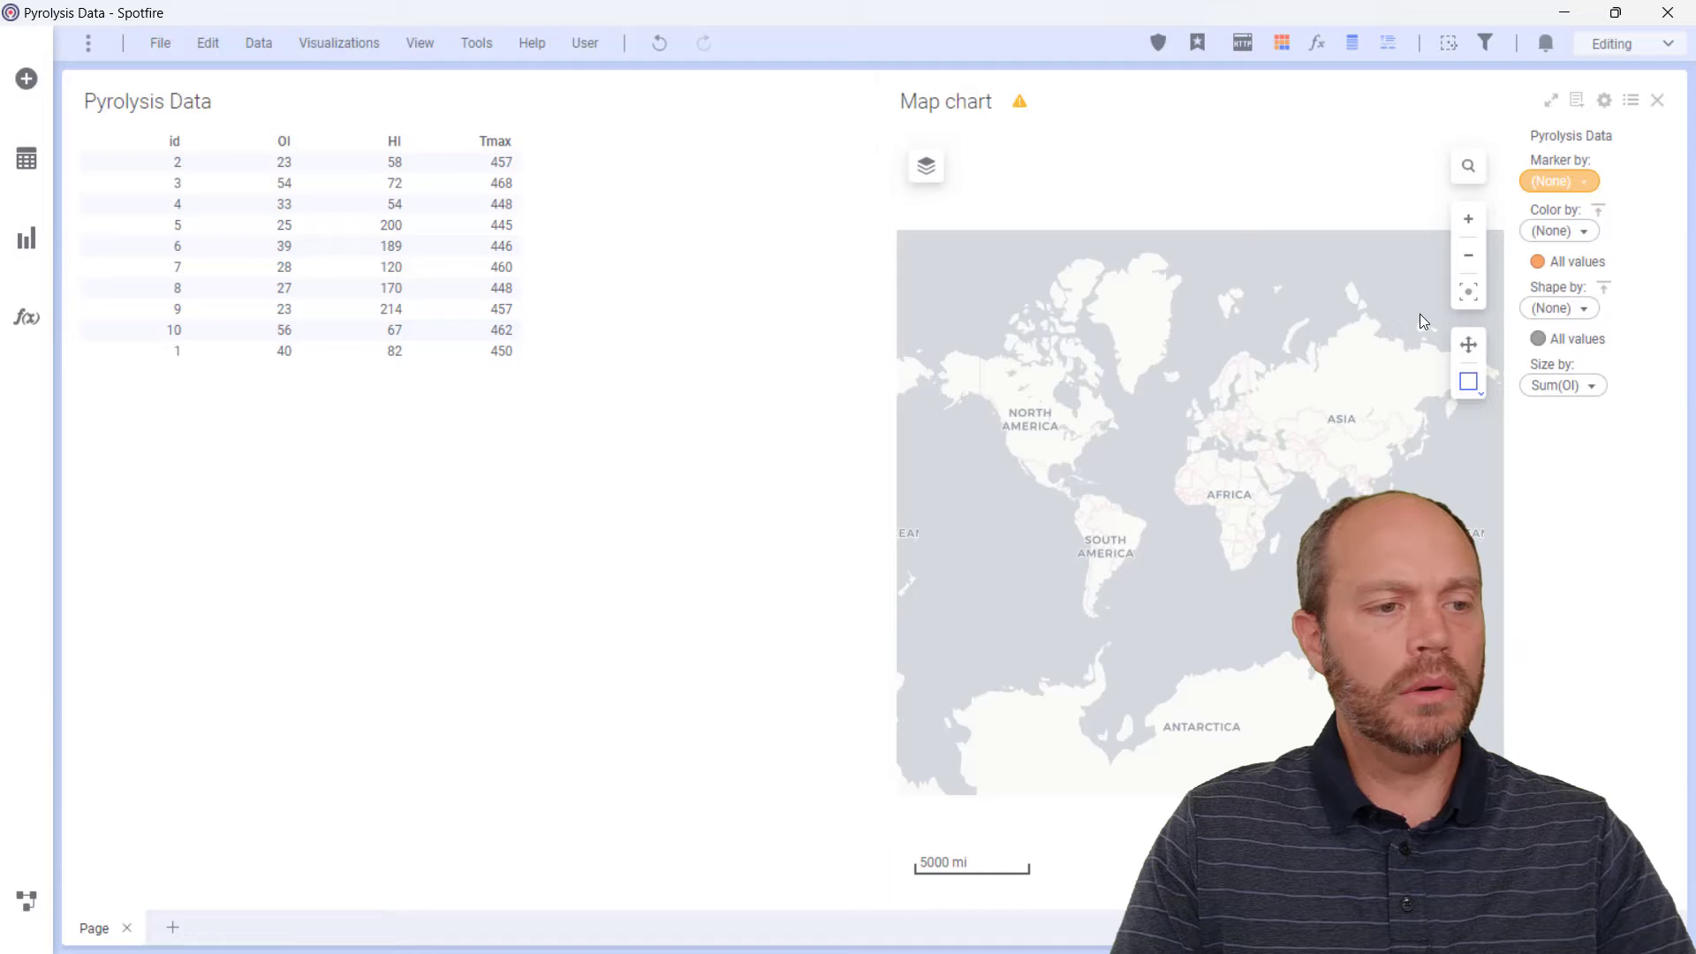
{"action": "left_click", "coordinate": [1603, 100]}
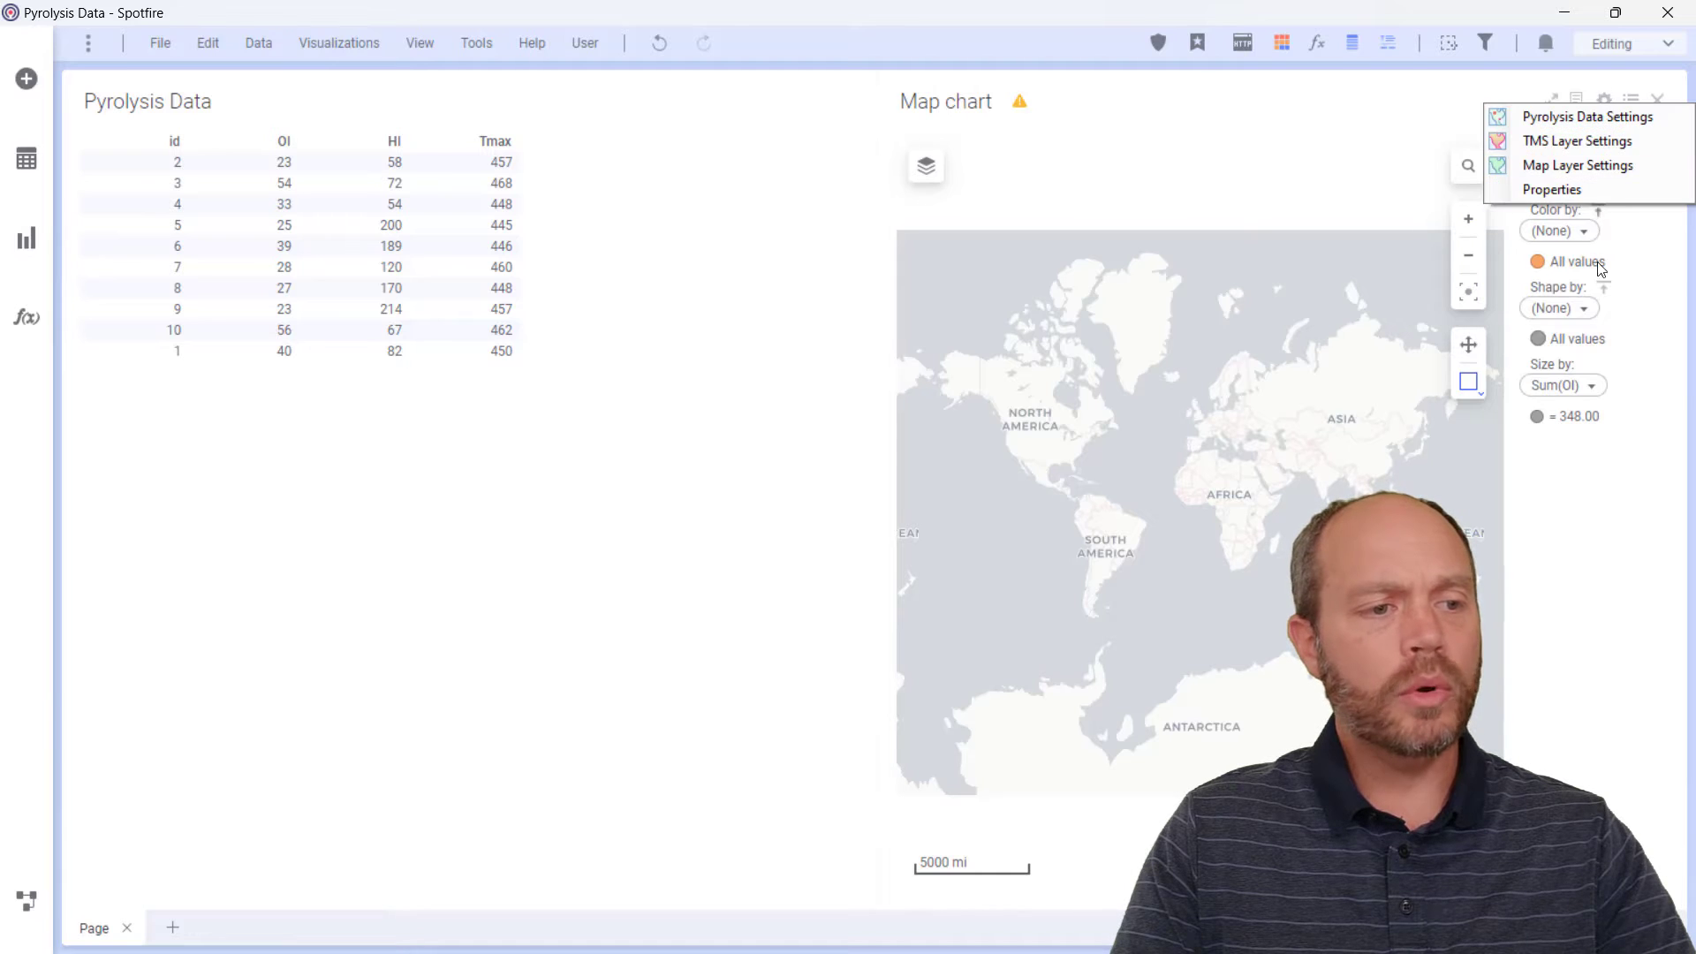
{"action": "left_click", "coordinate": [1586, 190]}
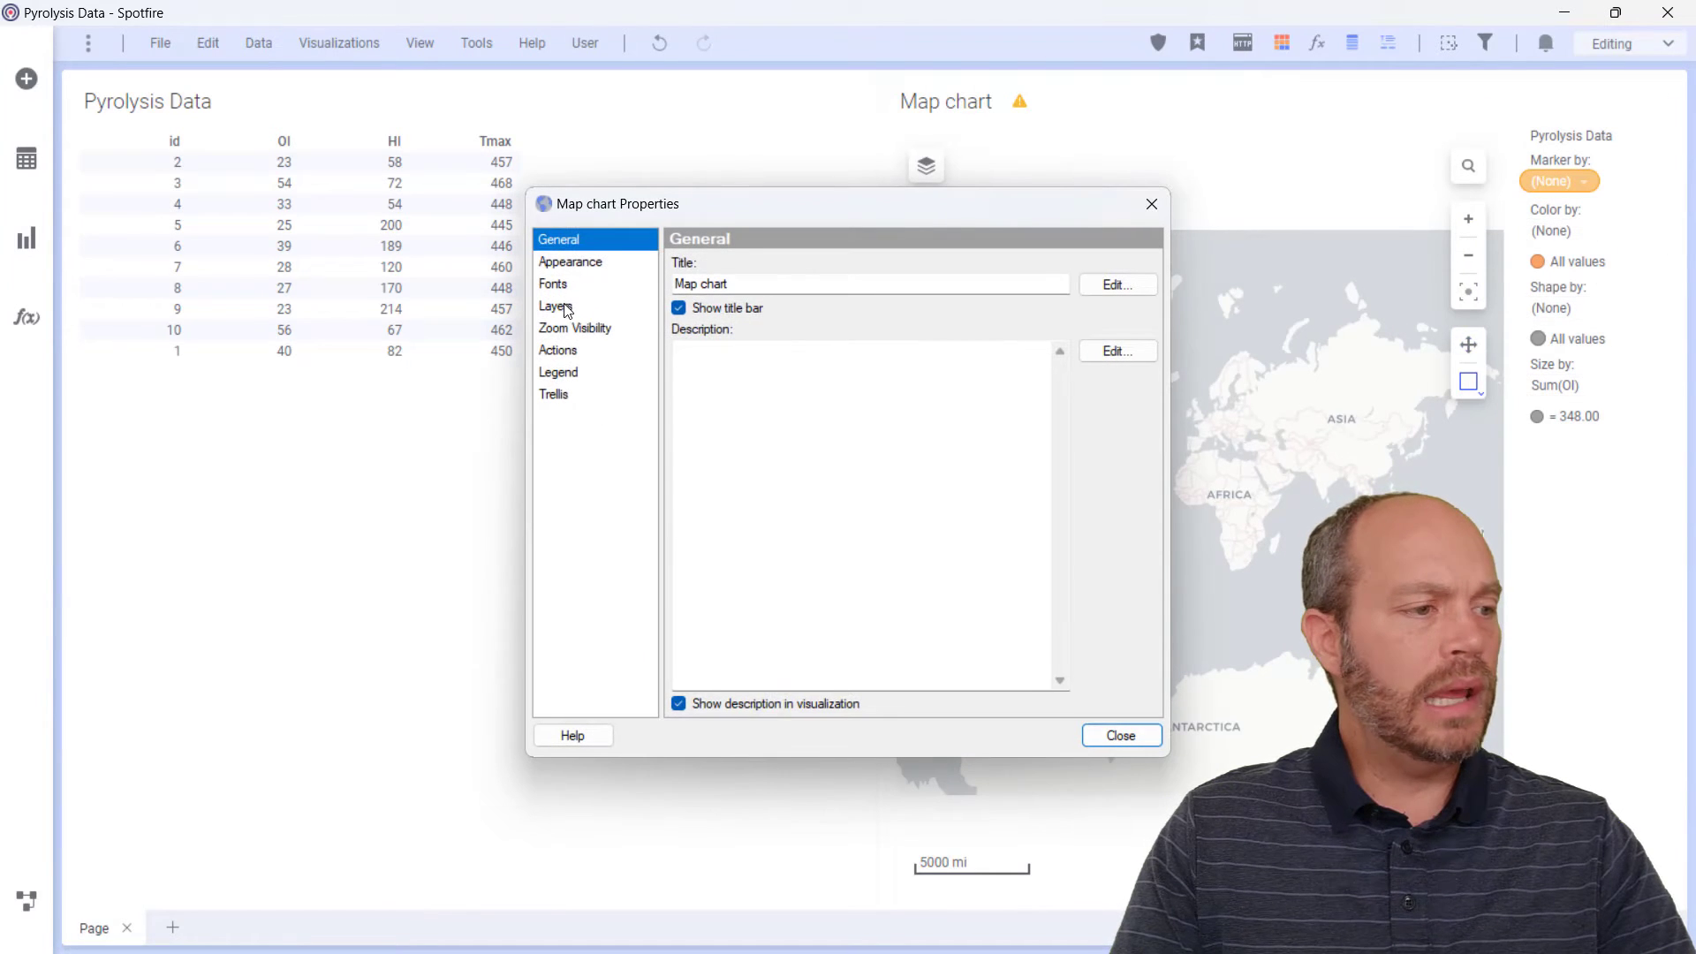
{"action": "left_click", "coordinate": [566, 309]}
{"action": "left_click", "coordinate": [835, 334]}
{"action": "left_click", "coordinate": [1095, 350]}
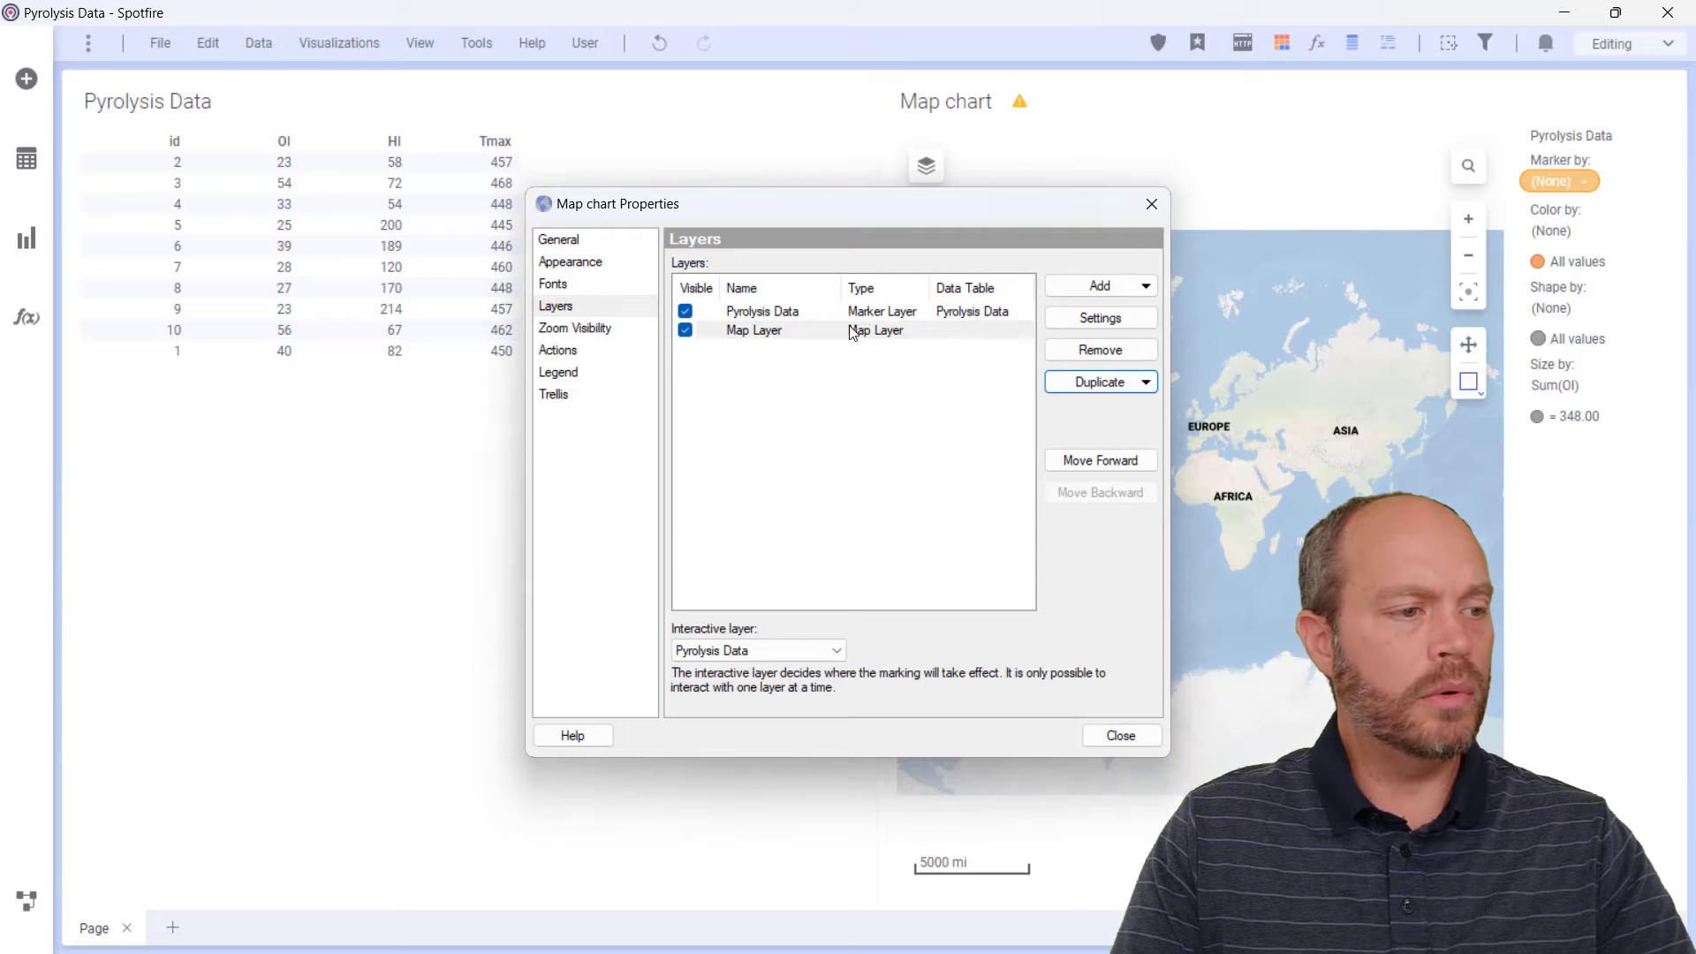
{"action": "left_click", "coordinate": [852, 332]}
{"action": "left_click", "coordinate": [1095, 350]}
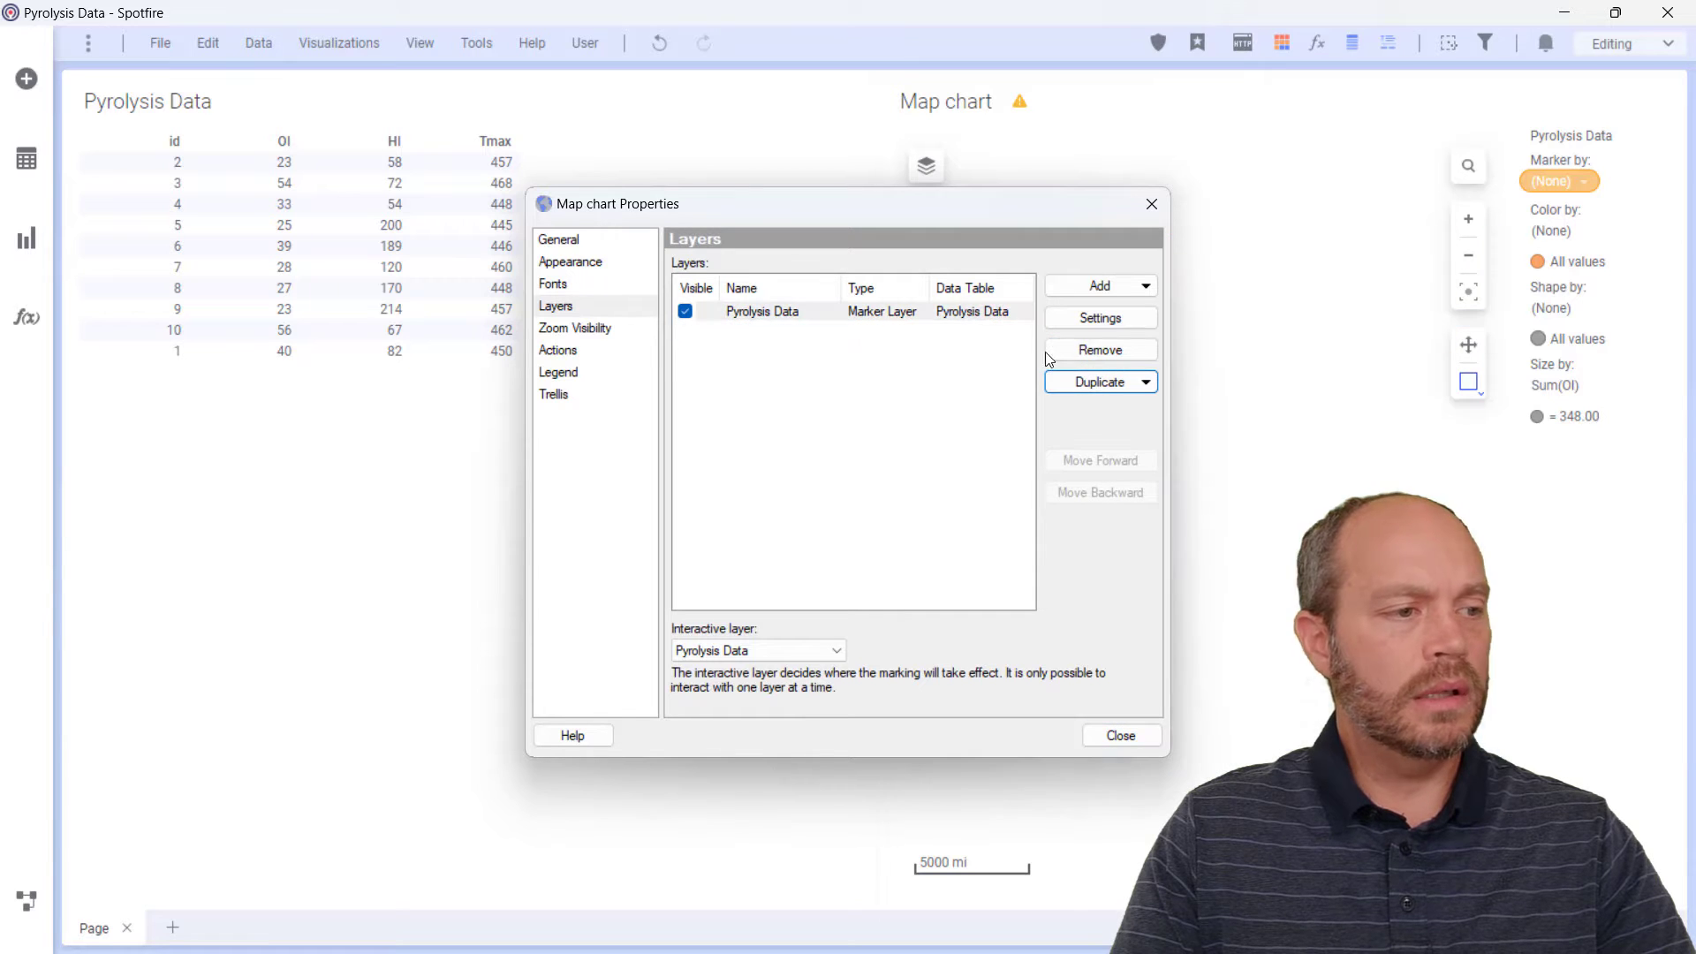
Step: Add an image layer using template1.png, accepting coordinate systems set to None
{"action": "left_click", "coordinate": [1145, 288]}
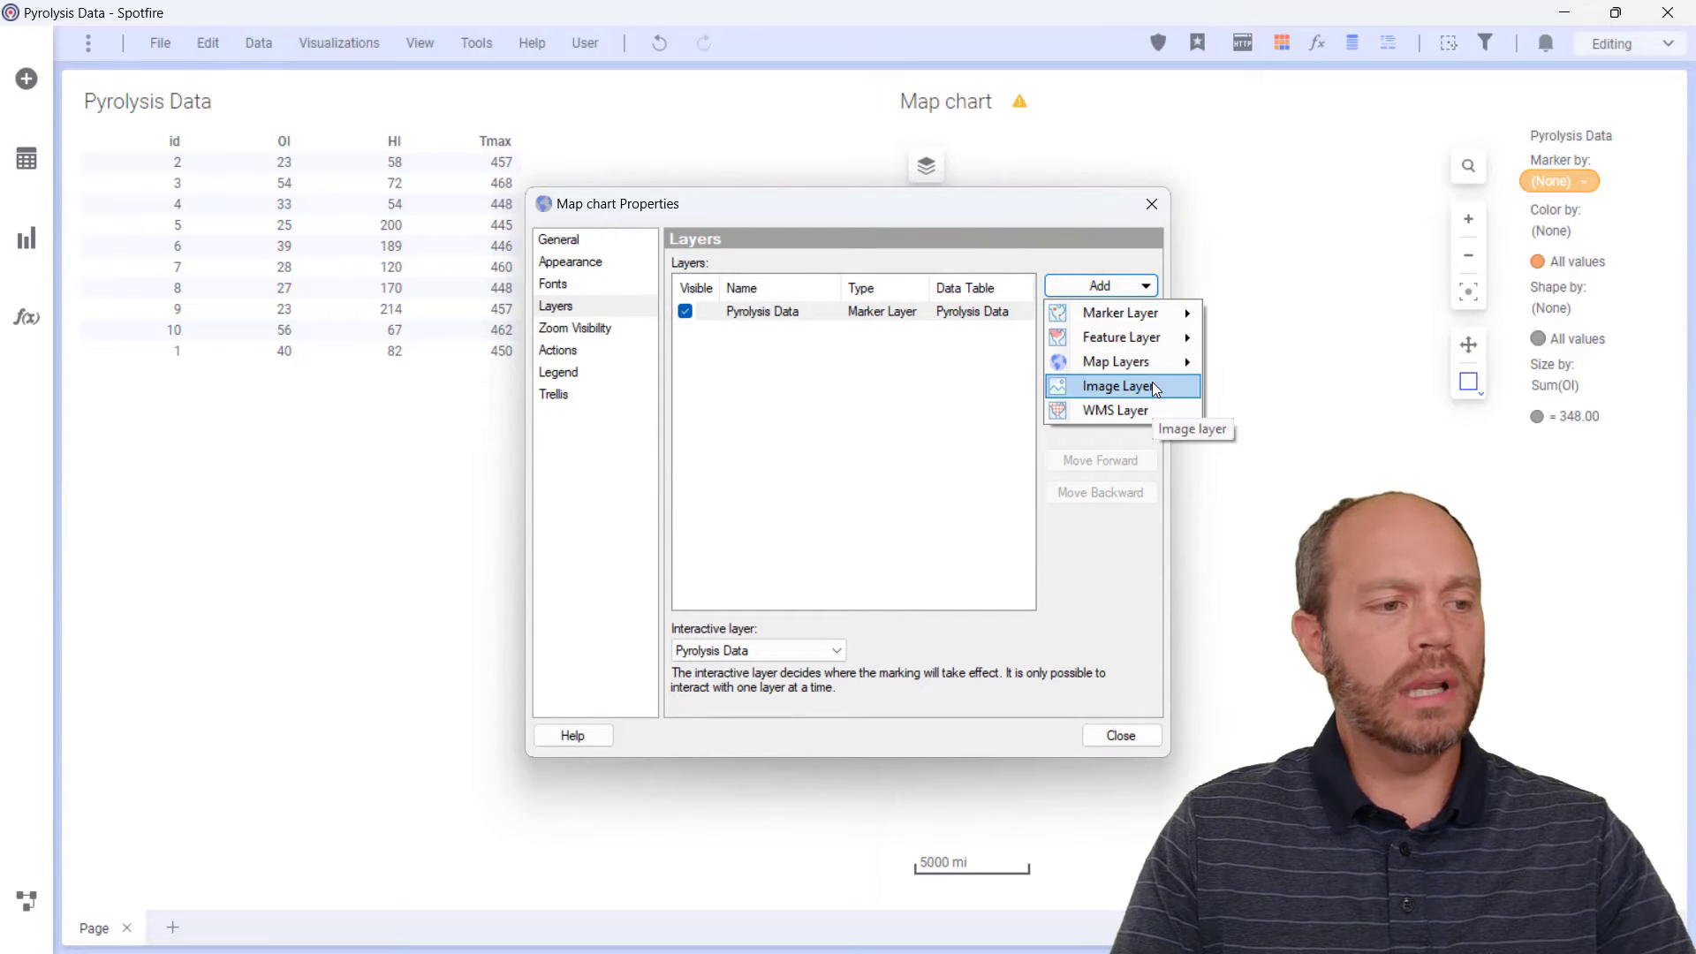
{"action": "left_click", "coordinate": [1152, 386]}
{"action": "left_click", "coordinate": [1131, 328]}
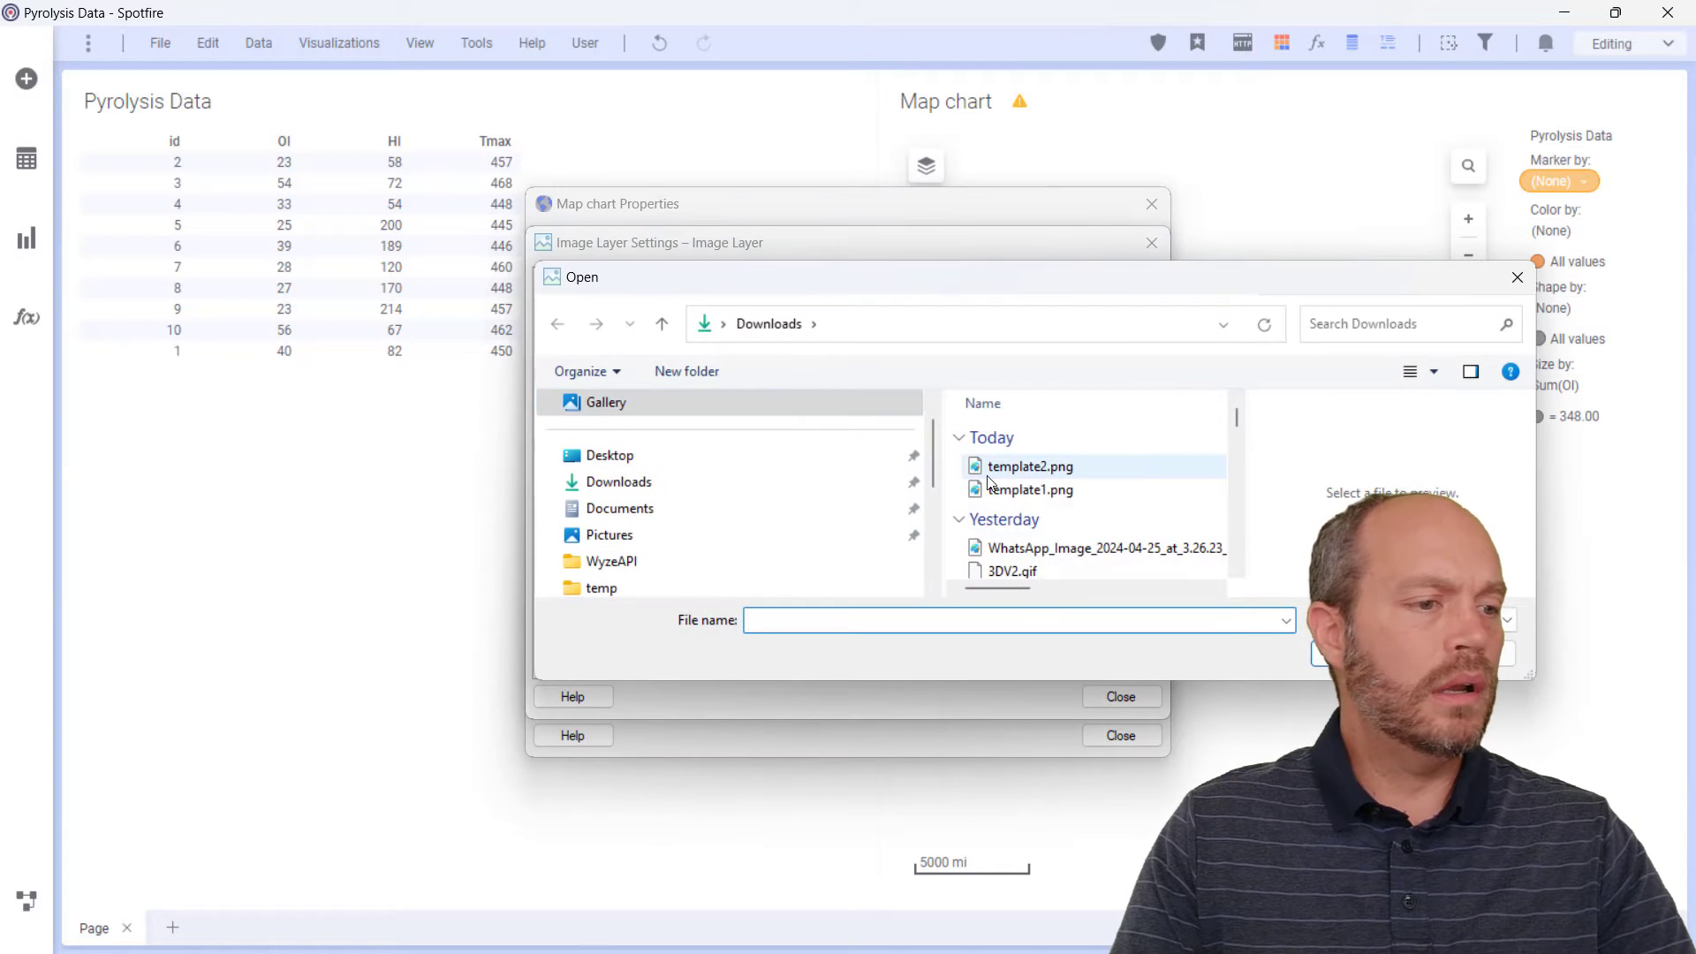
{"action": "left_click", "coordinate": [1004, 489]}
{"action": "double_click", "coordinate": [1064, 492]}
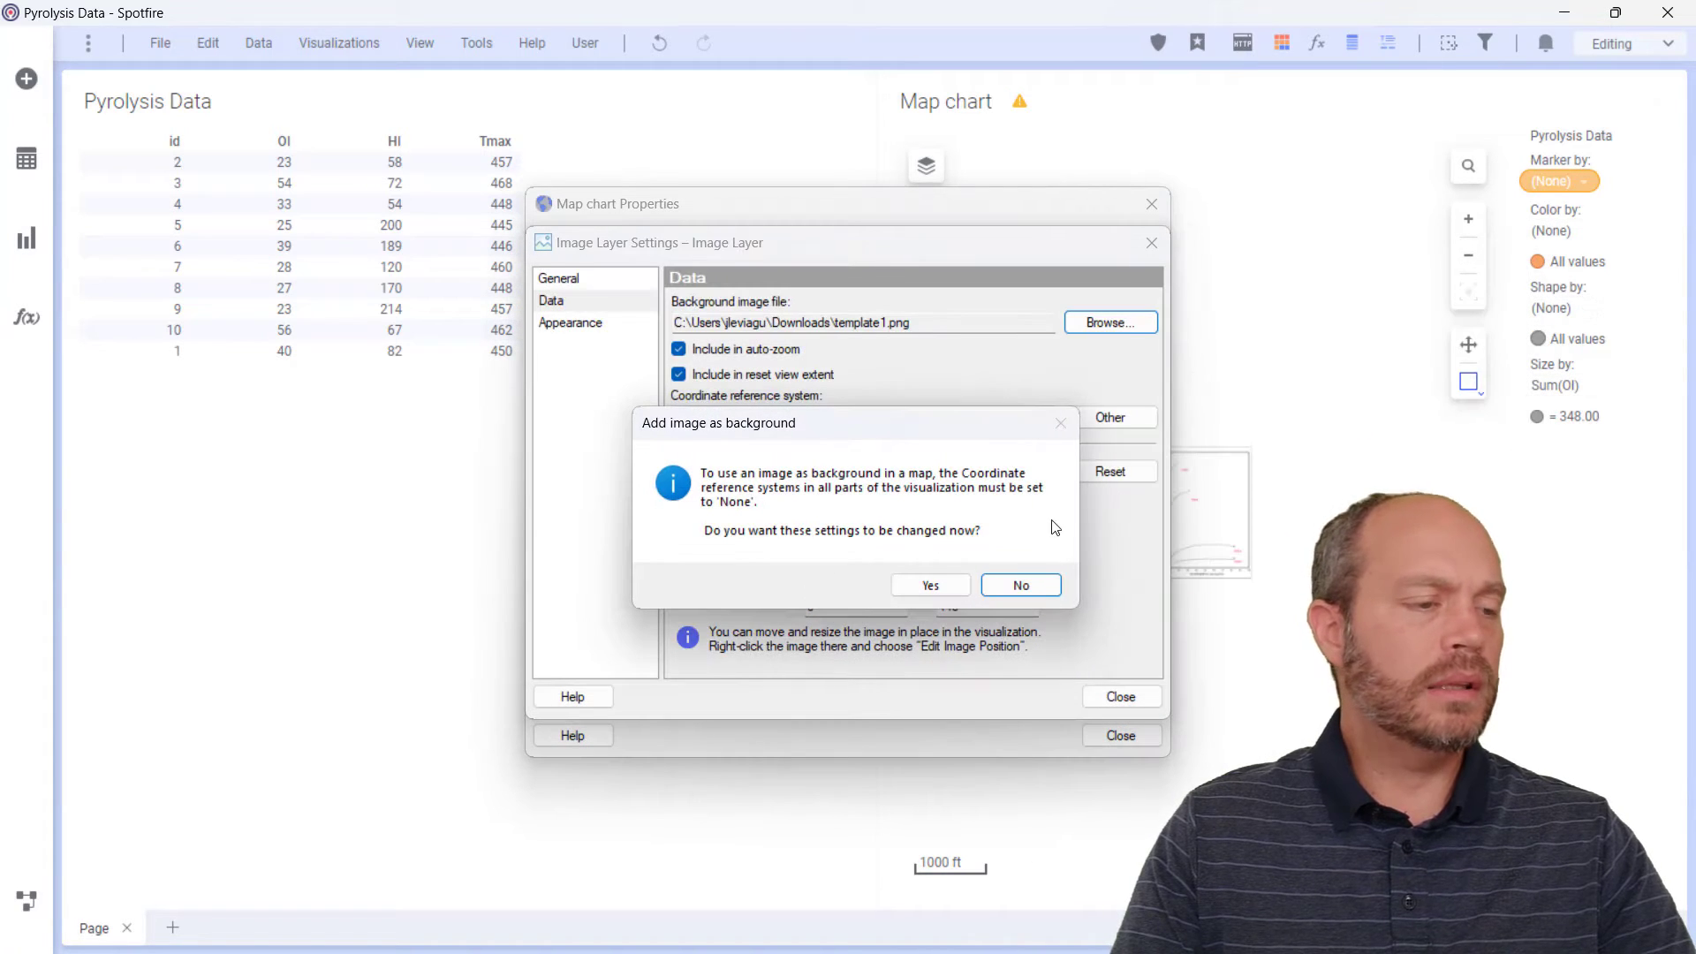
{"action": "left_click", "coordinate": [929, 586]}
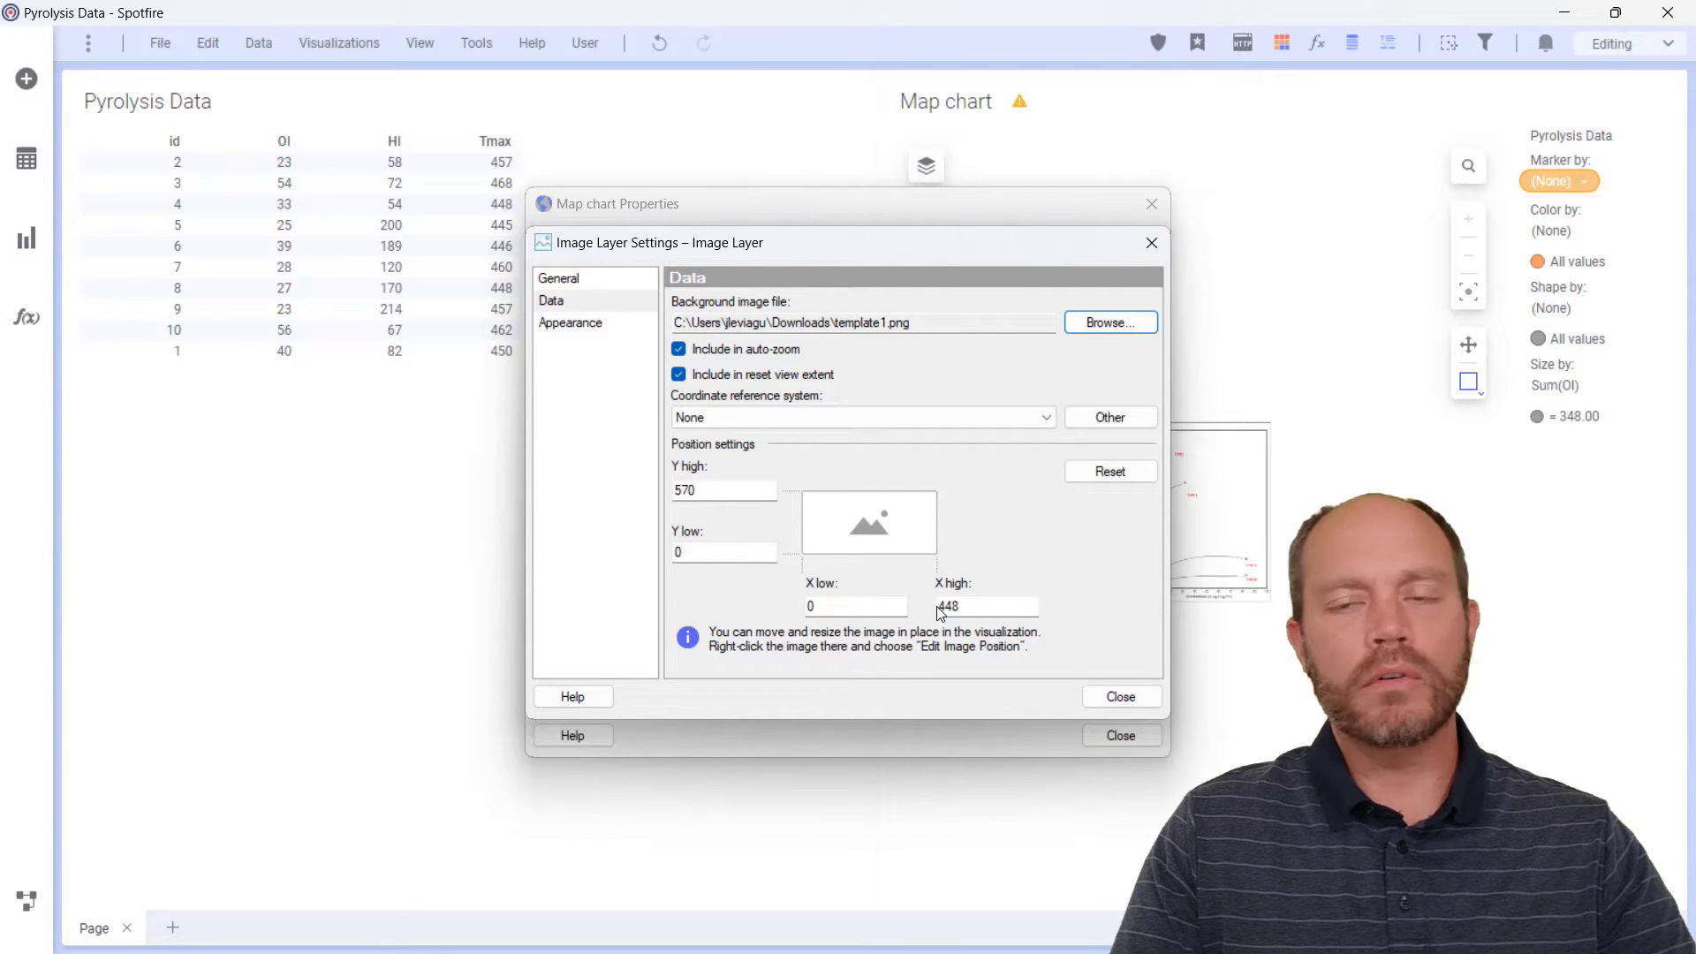
Step: Switch the Pyrolysis Data marker layer's positioning to Coordinate columns and close both property dialogs
{"action": "left_click", "coordinate": [1120, 696]}
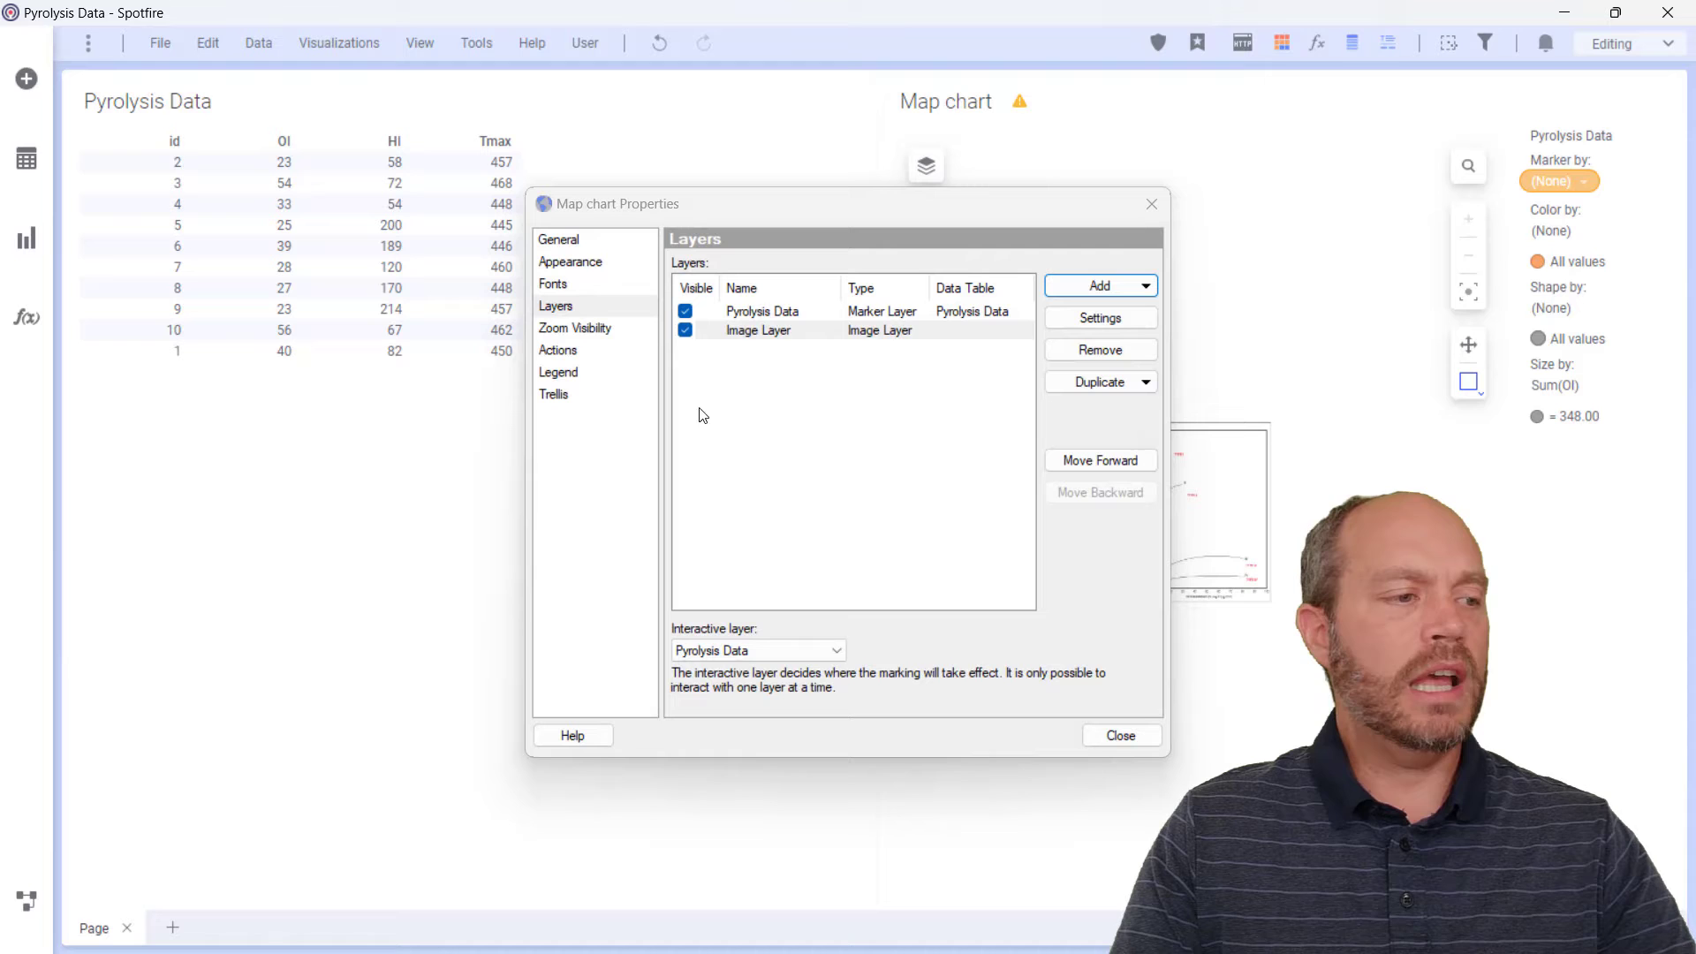
{"action": "left_click", "coordinate": [754, 316]}
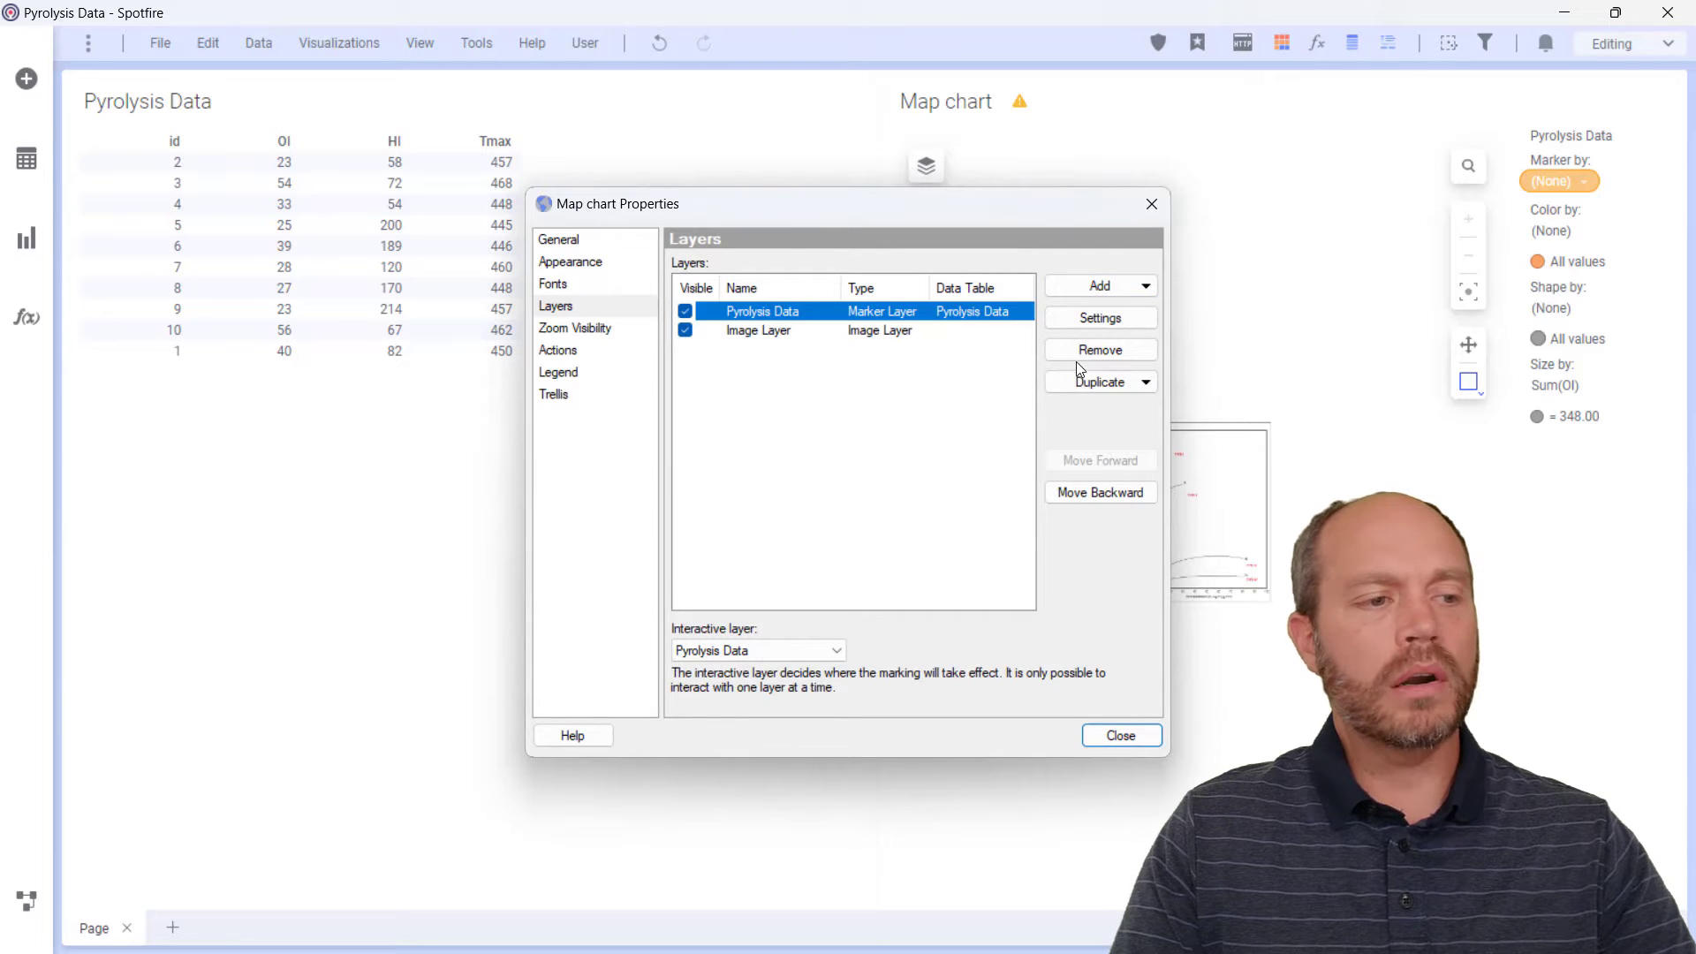
{"action": "left_click", "coordinate": [1102, 320]}
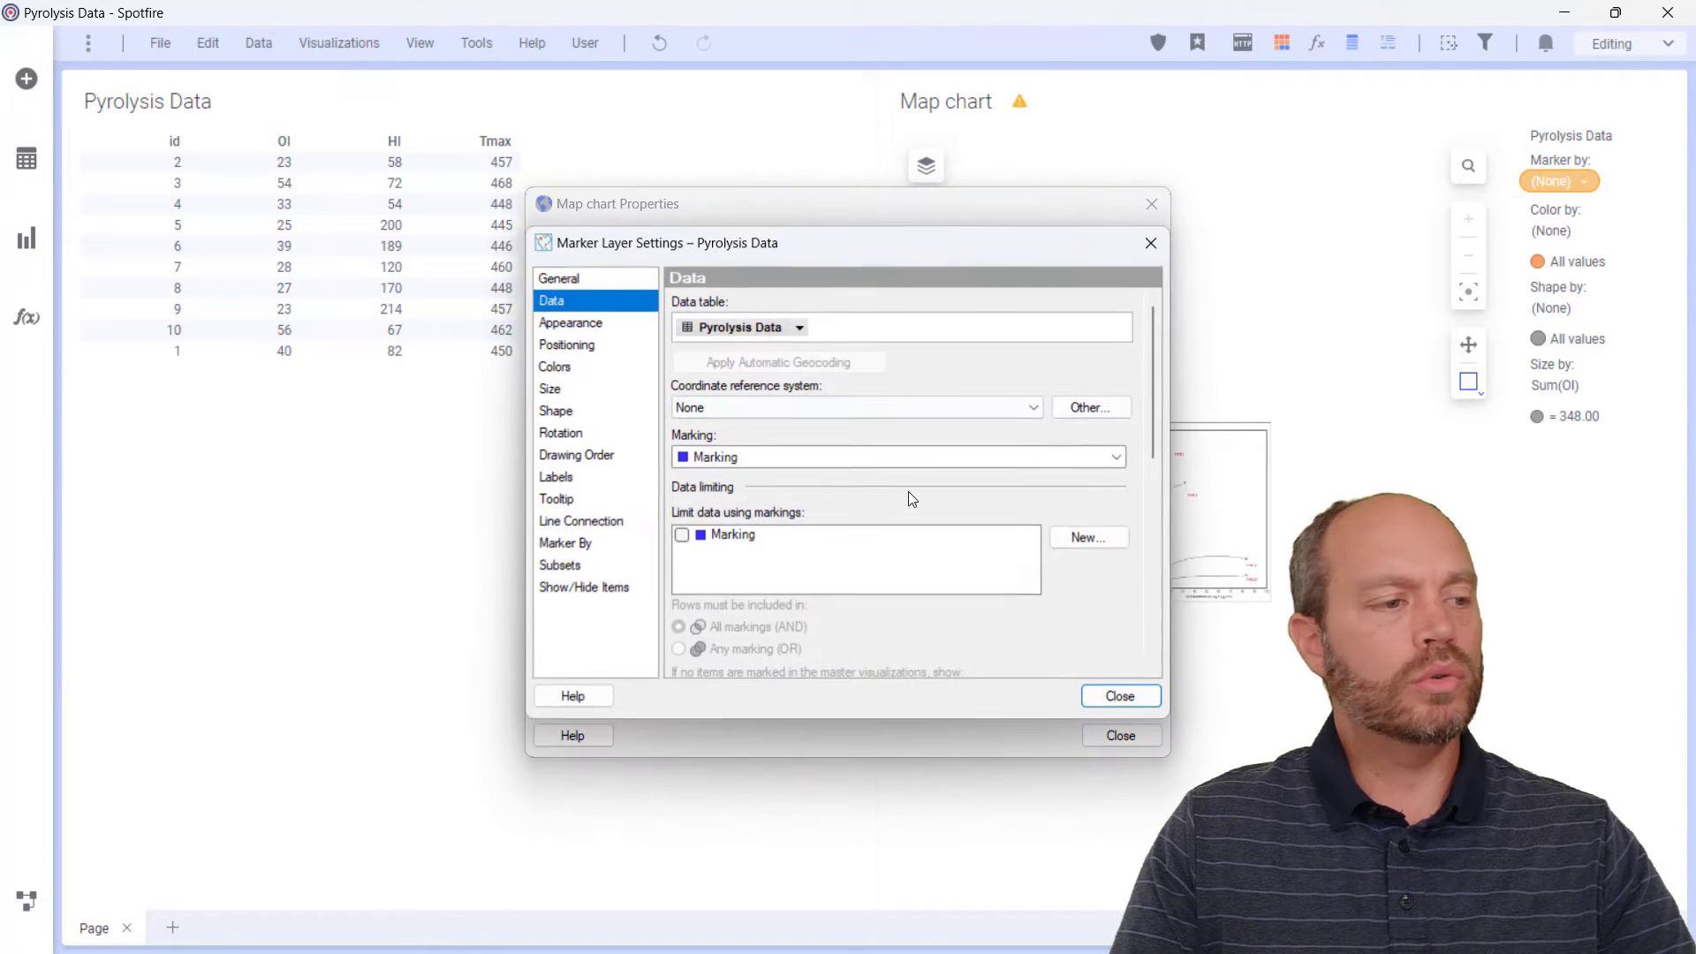
{"action": "left_click", "coordinate": [572, 347]}
{"action": "scroll", "coordinate": [952, 590], "scroll_direction": "down", "scroll_amount": 3}
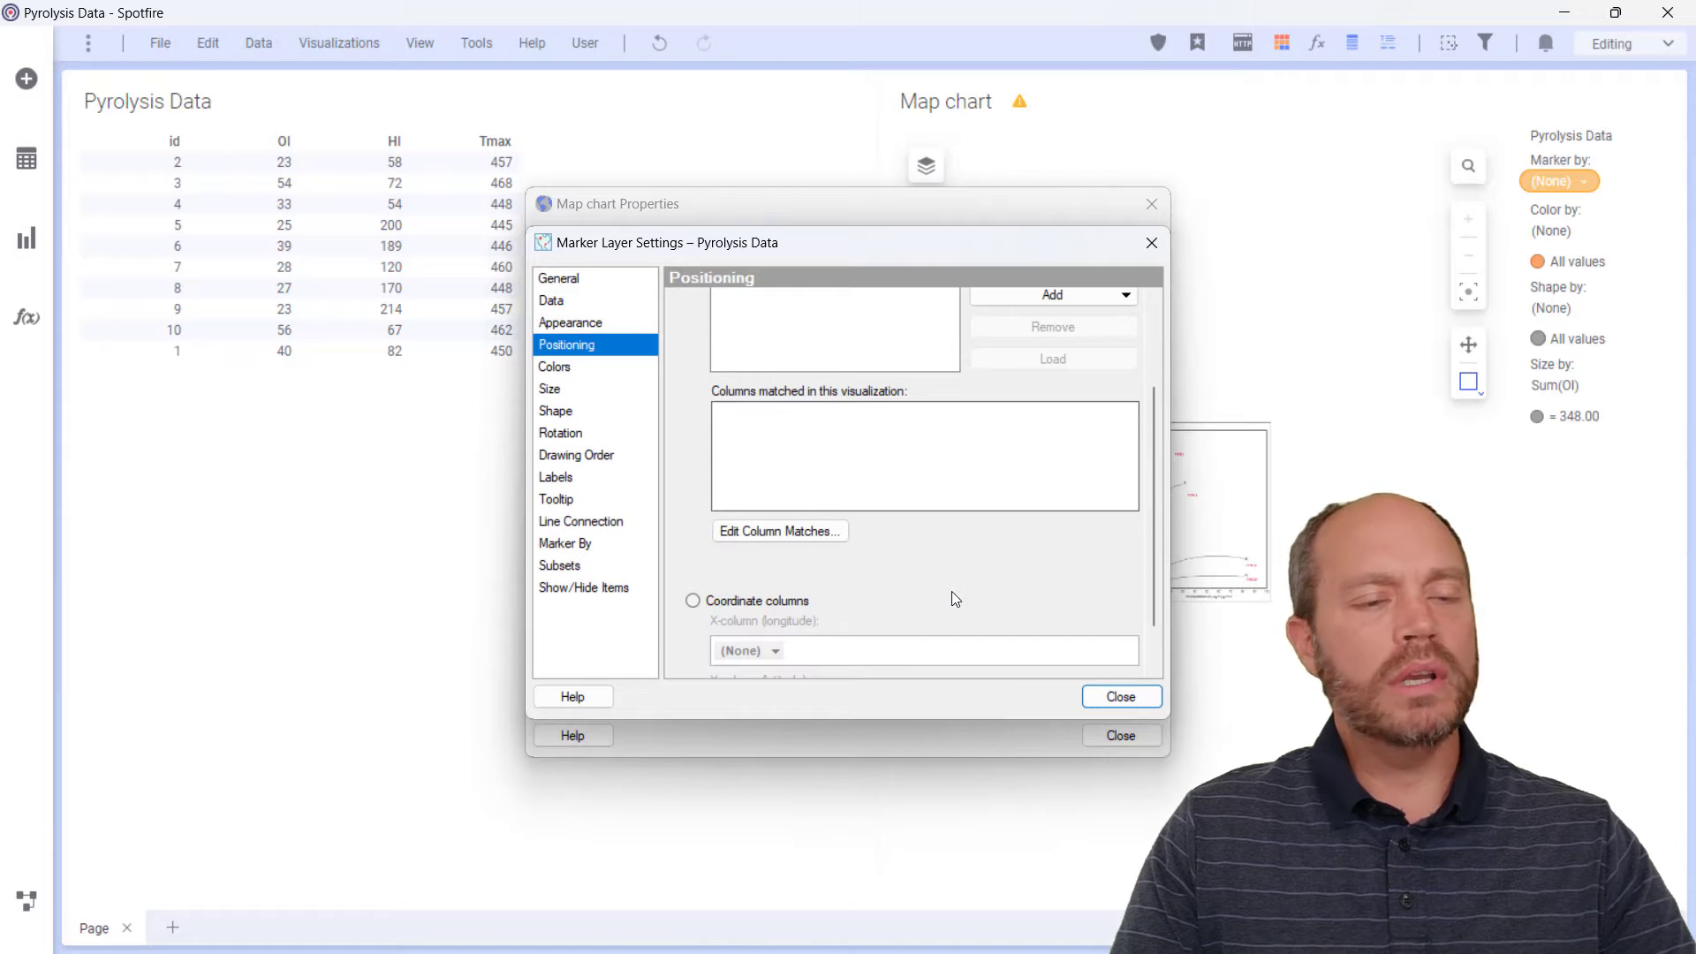
{"action": "scroll", "coordinate": [952, 591], "scroll_direction": "down", "scroll_amount": 1}
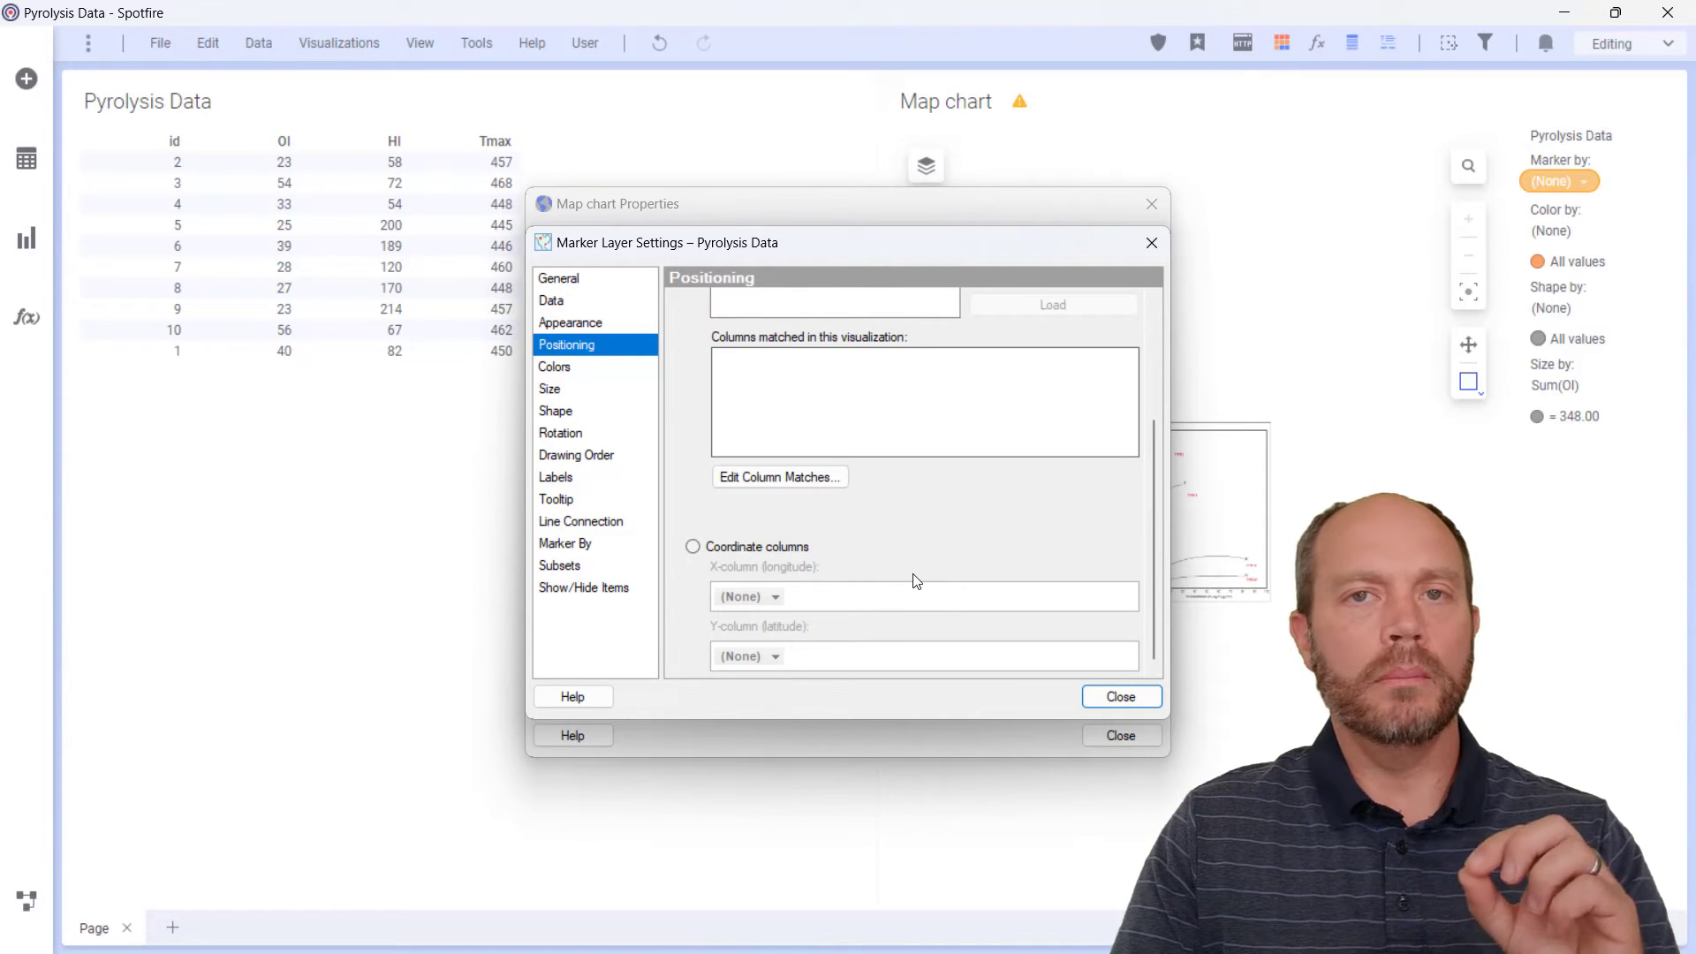
{"action": "left_click", "coordinate": [784, 549]}
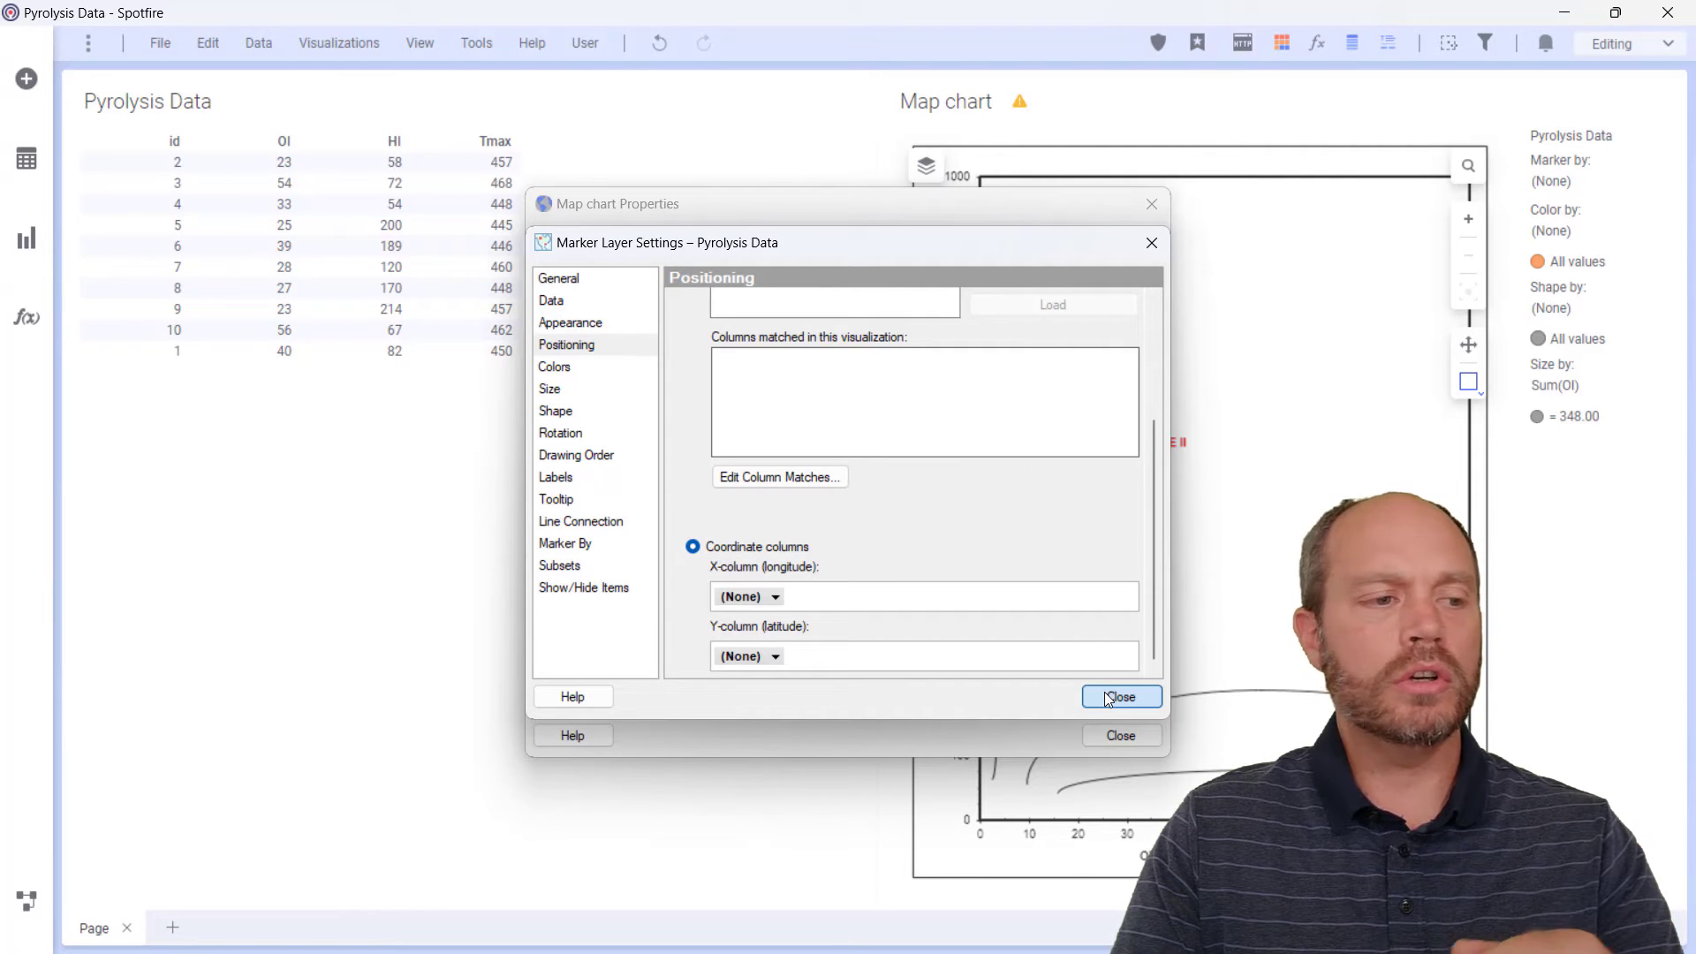
{"action": "left_click", "coordinate": [1110, 698]}
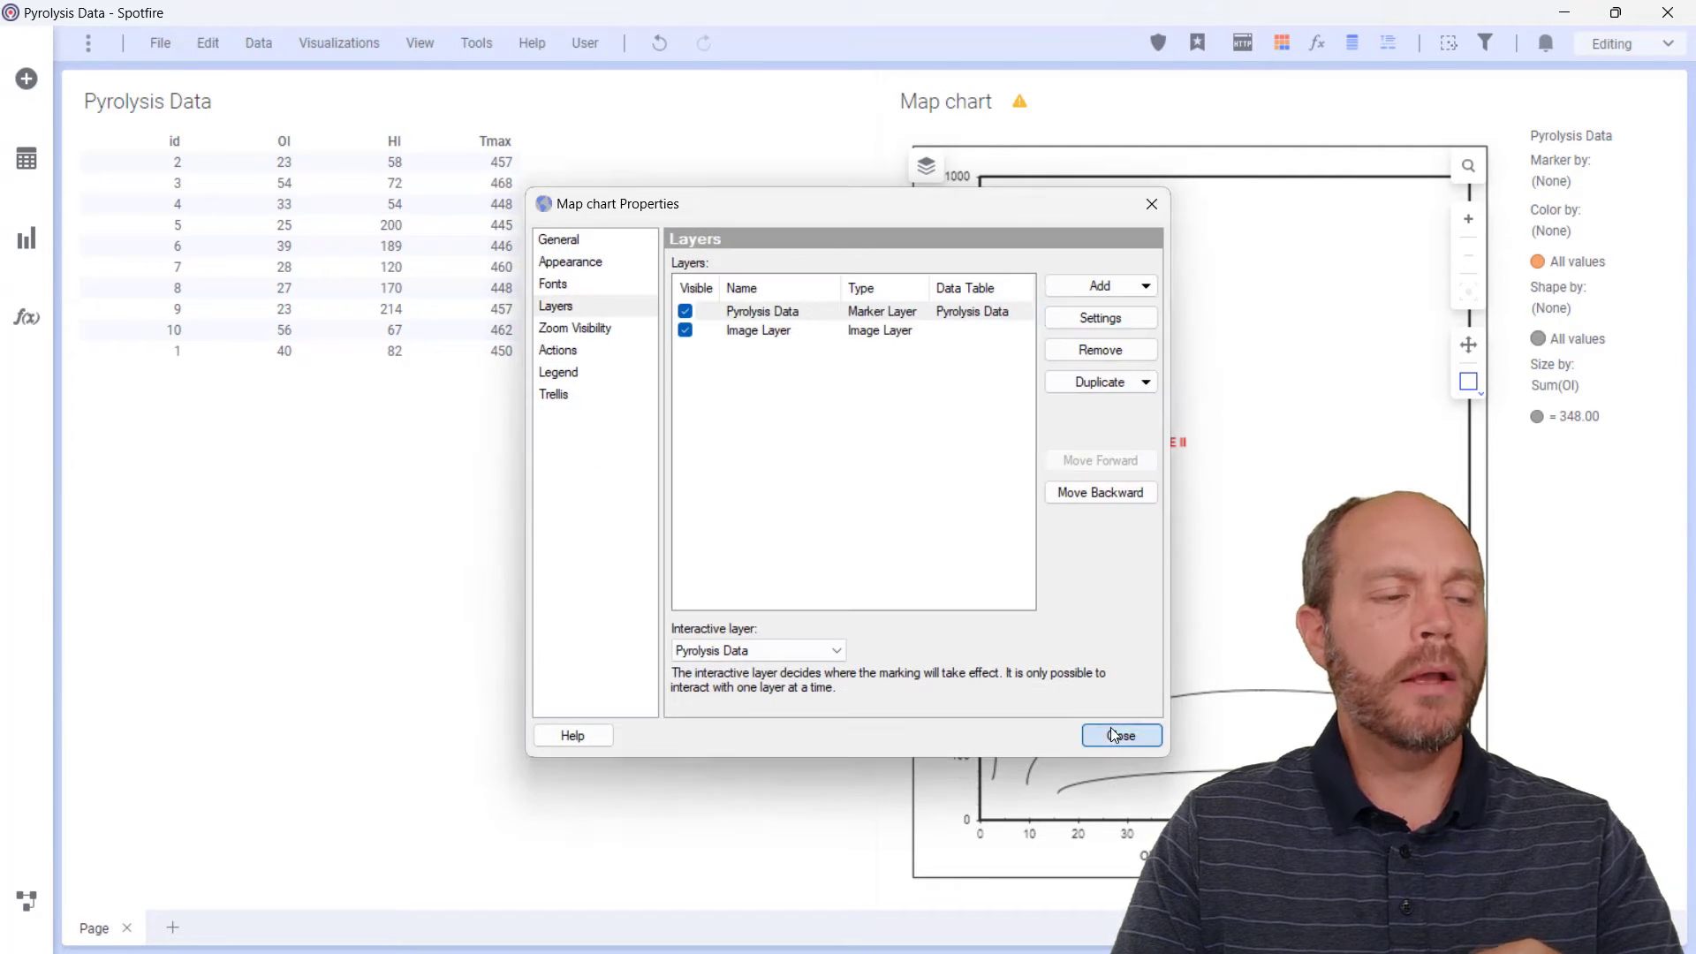
{"action": "left_click", "coordinate": [1110, 729]}
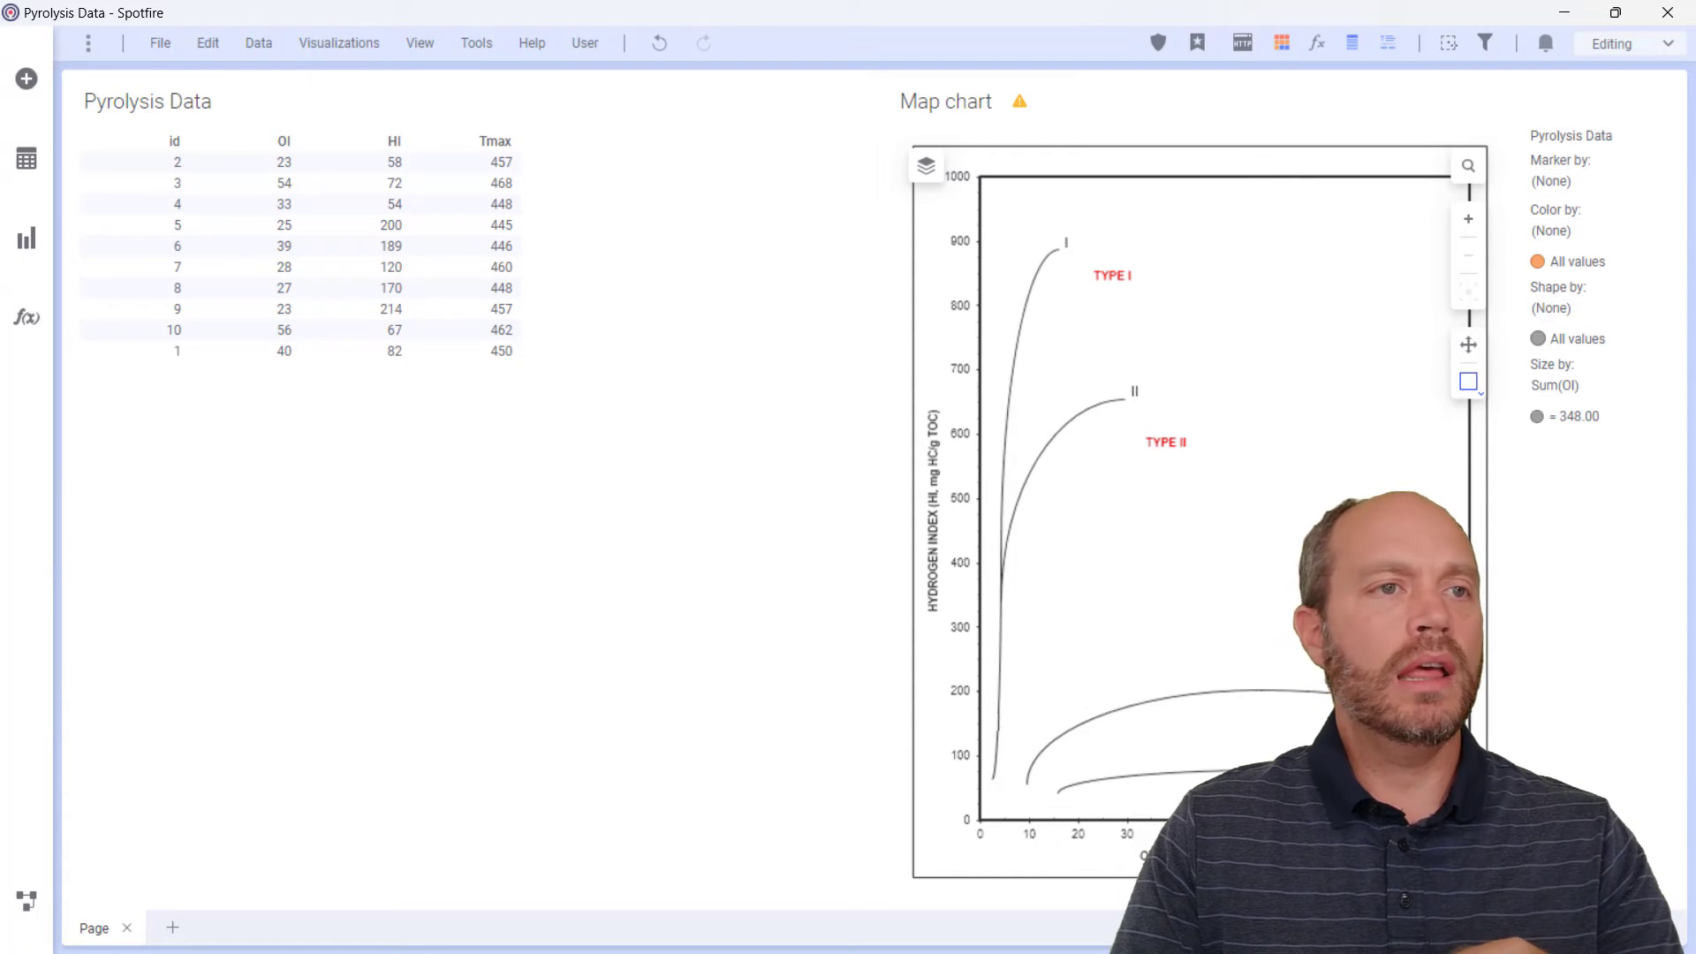
Step: Scroll the coordinate transformation article to its Step by Step Instructions, then return to Spotfire
{"action": "key", "text": "alt+Tab"}
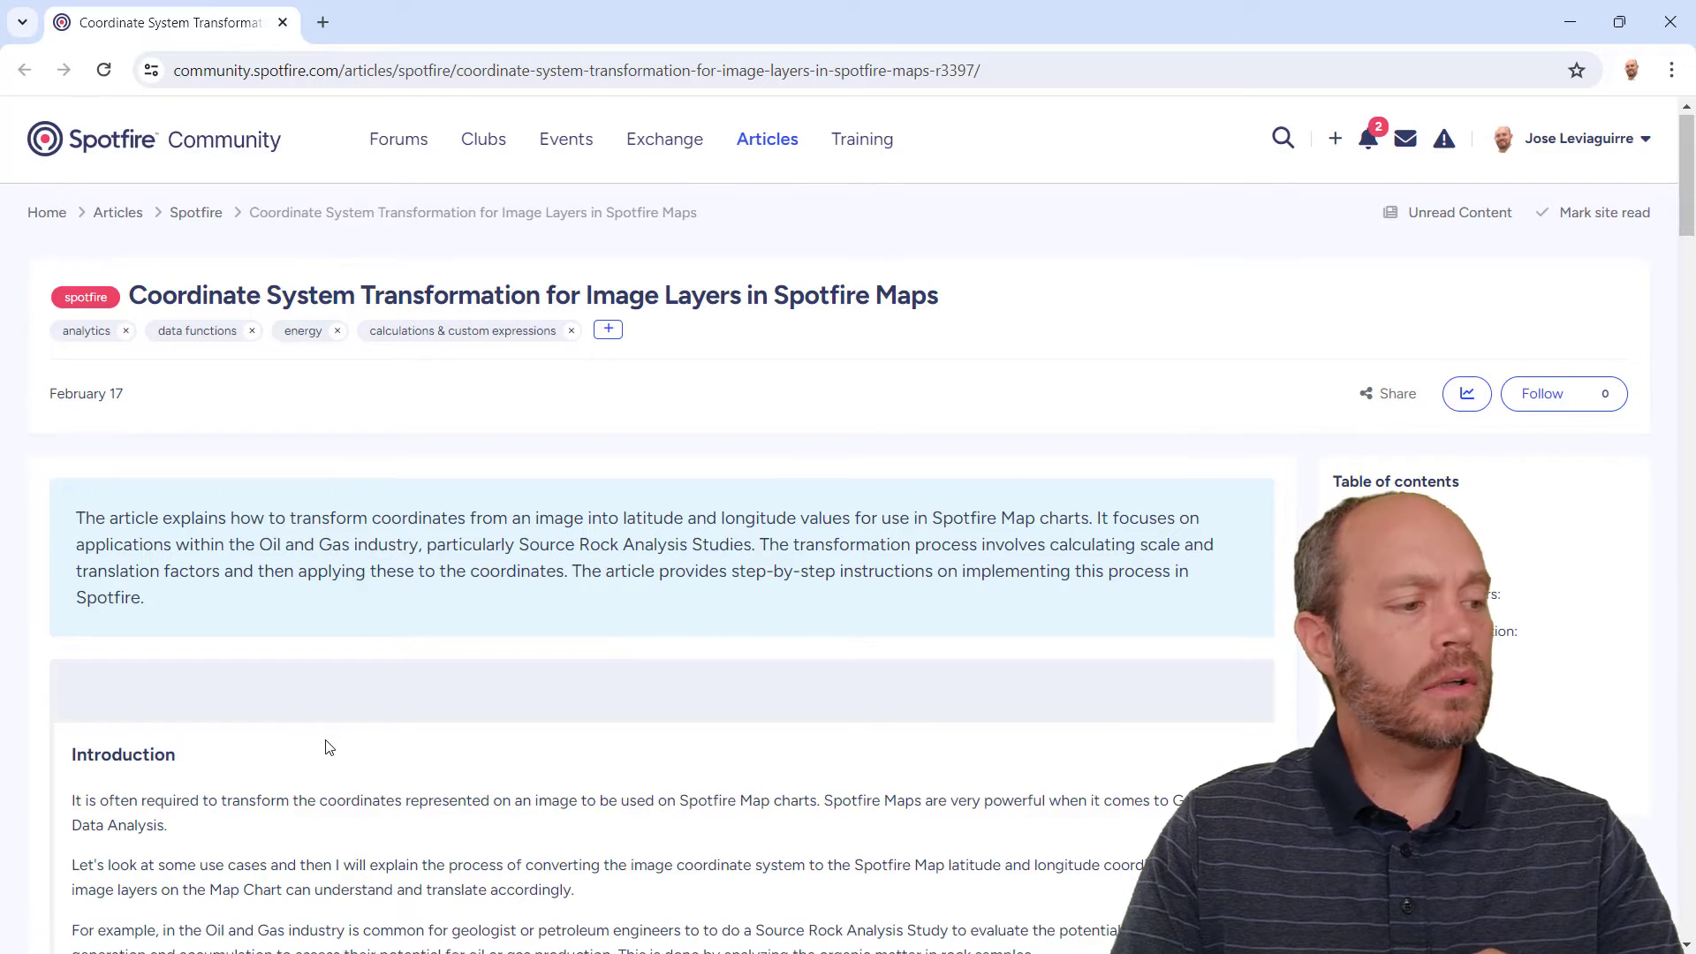
{"action": "scroll", "coordinate": [327, 746], "scroll_direction": "down", "scroll_amount": 6}
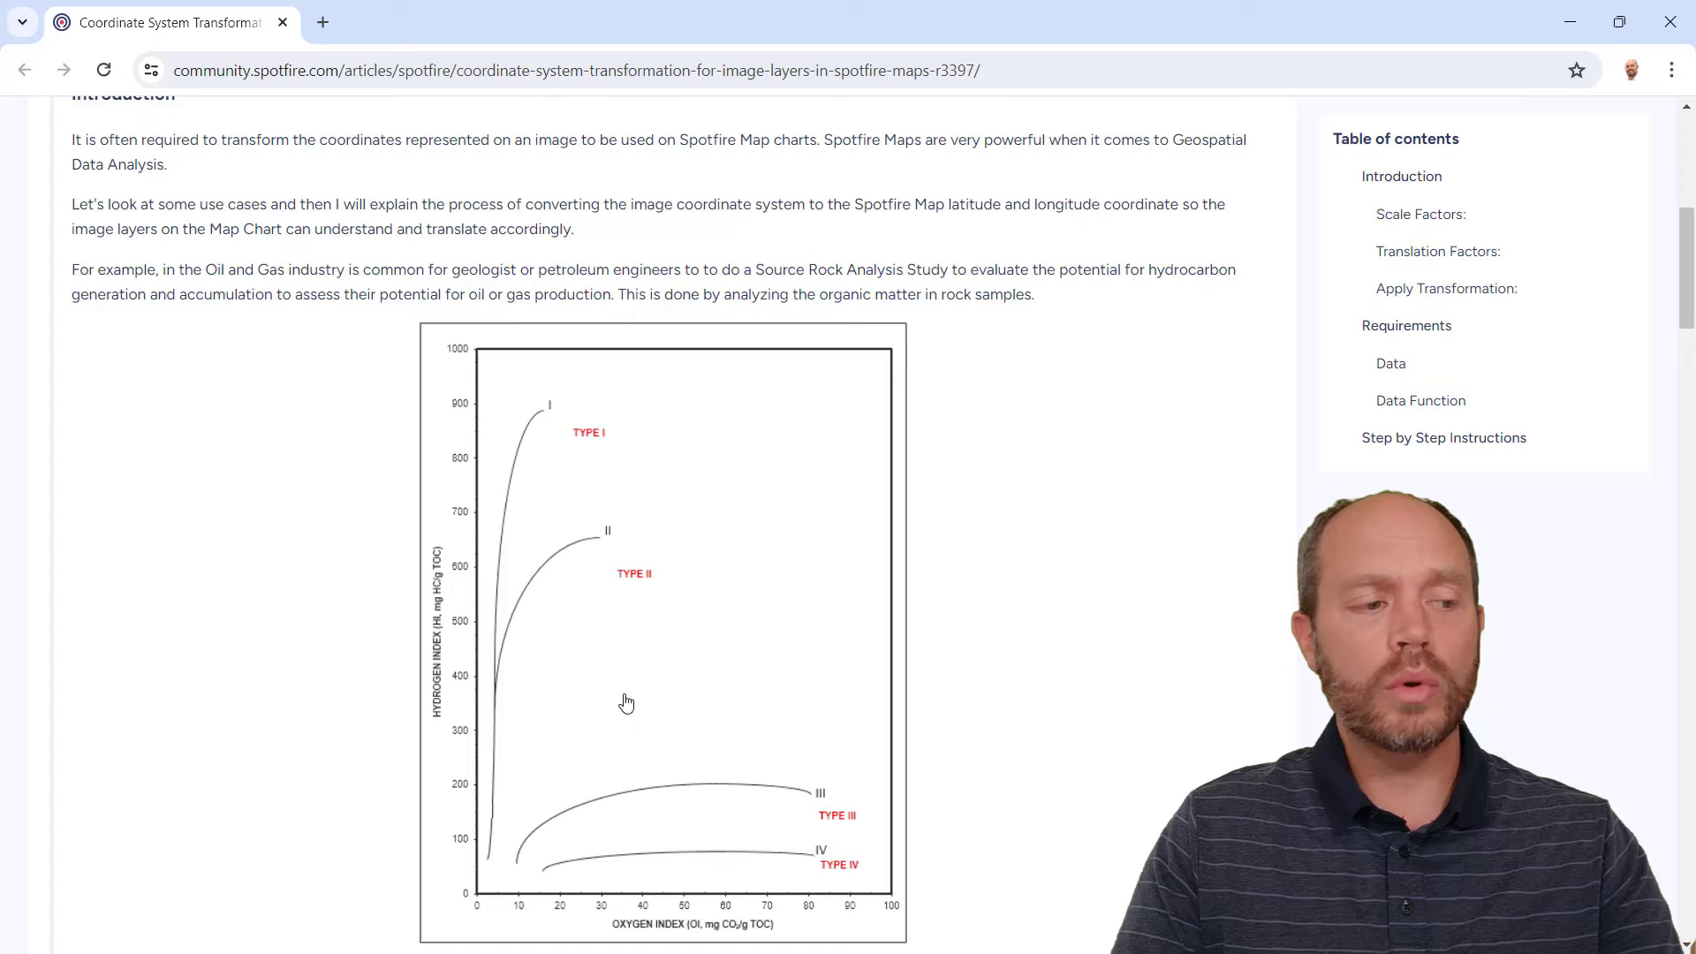
{"action": "scroll", "coordinate": [621, 720], "scroll_direction": "down", "scroll_amount": 14}
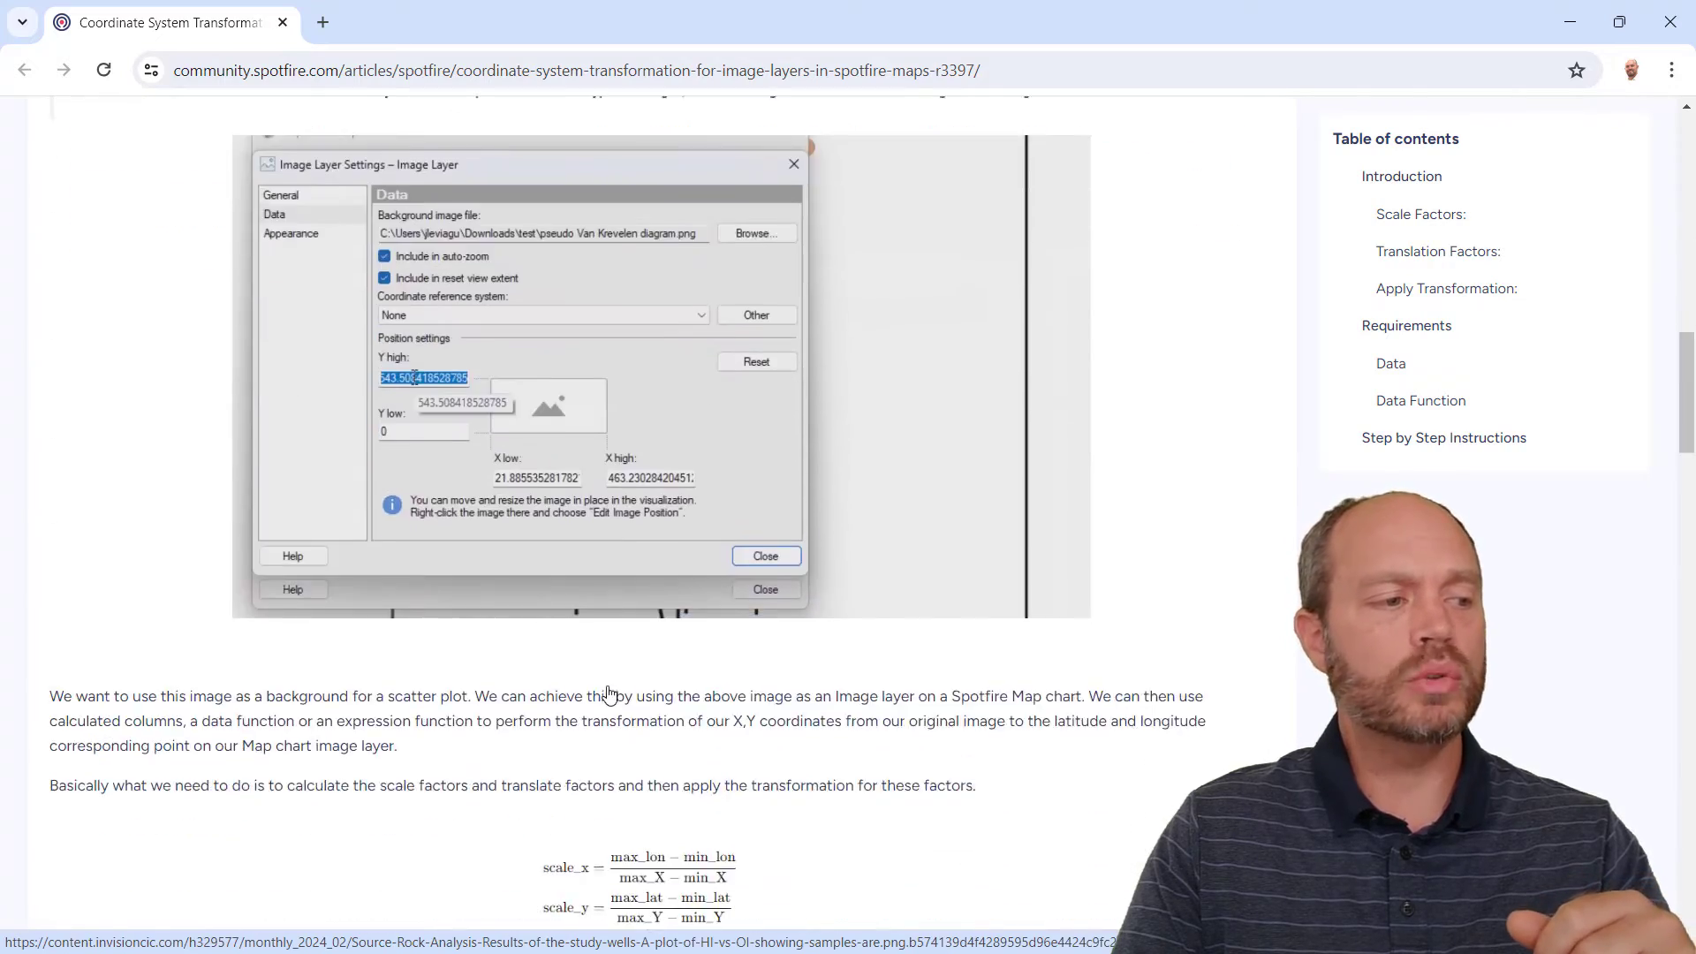
{"action": "scroll", "coordinate": [609, 693], "scroll_direction": "down", "scroll_amount": 14}
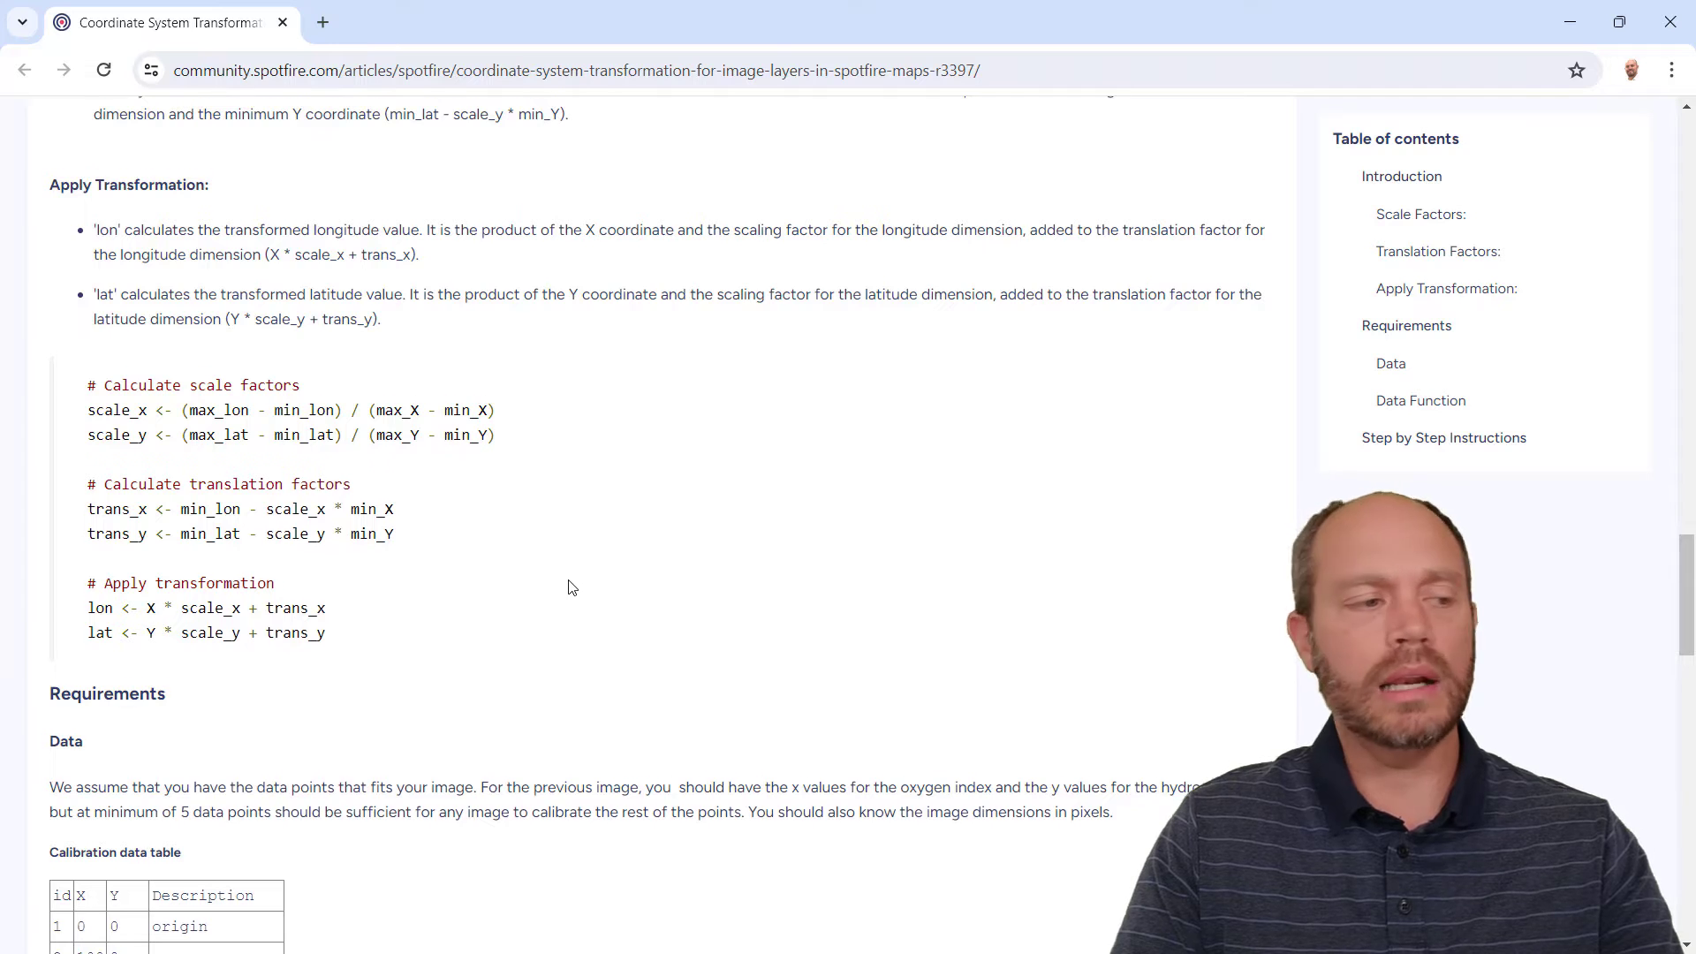
{"action": "scroll", "coordinate": [570, 590], "scroll_direction": "down", "scroll_amount": 1}
{"action": "scroll", "coordinate": [530, 558], "scroll_direction": "down", "scroll_amount": 6}
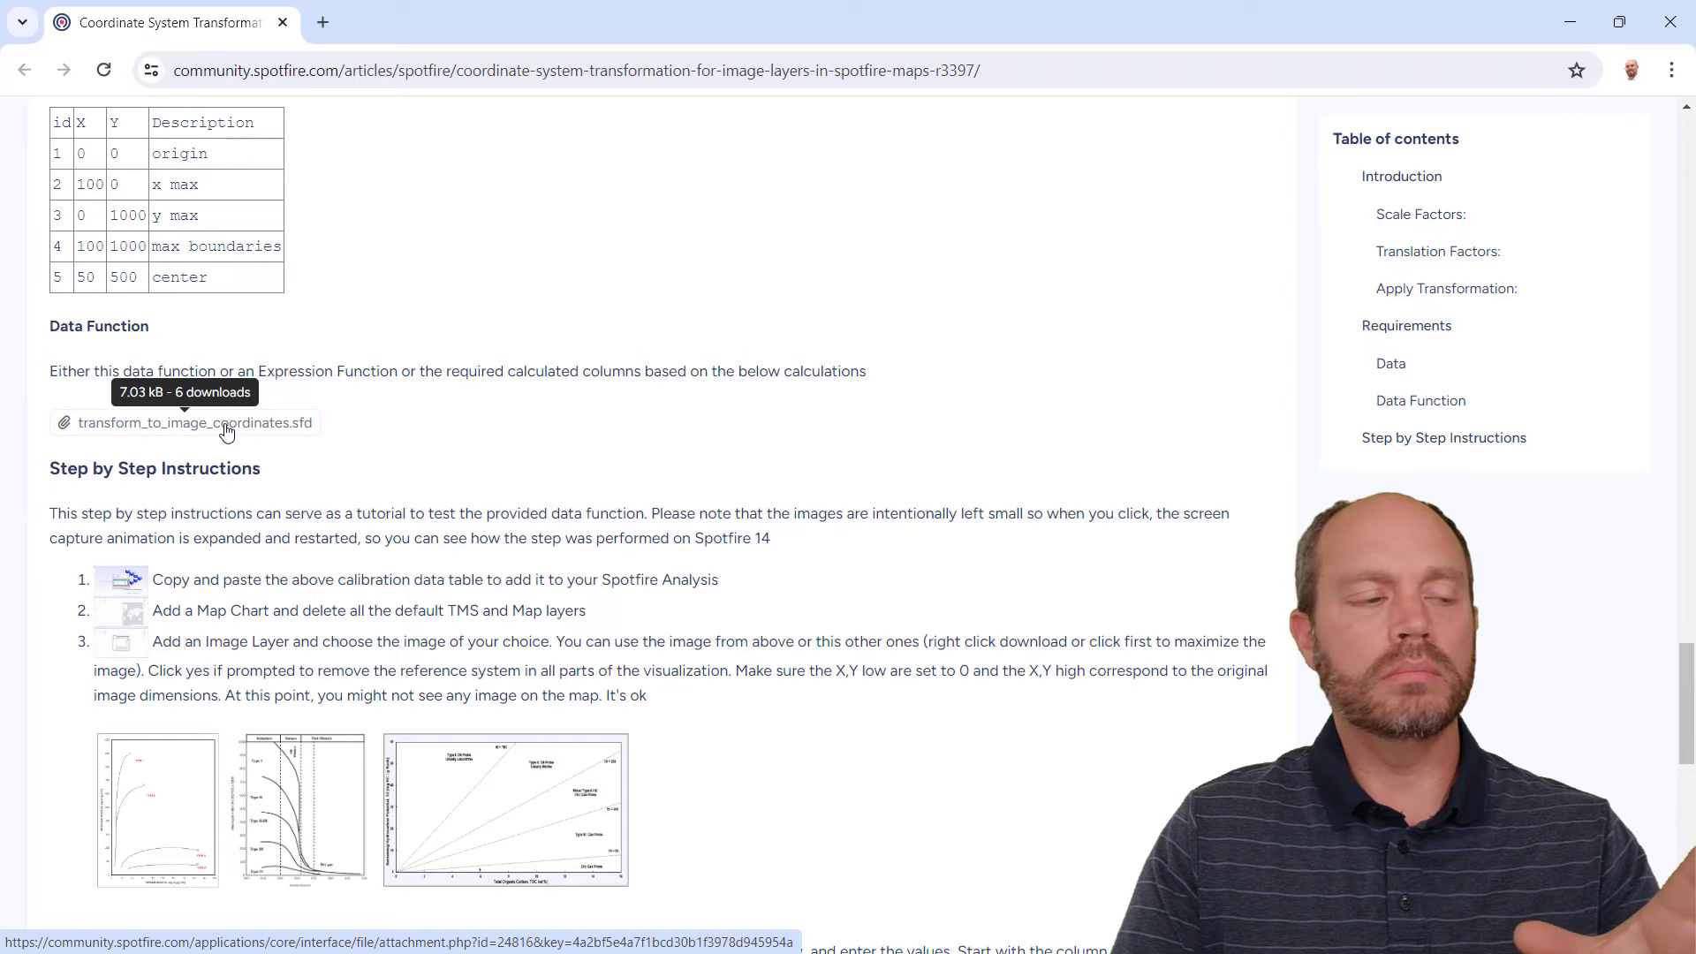
{"action": "left_click", "coordinate": [1568, 21]}
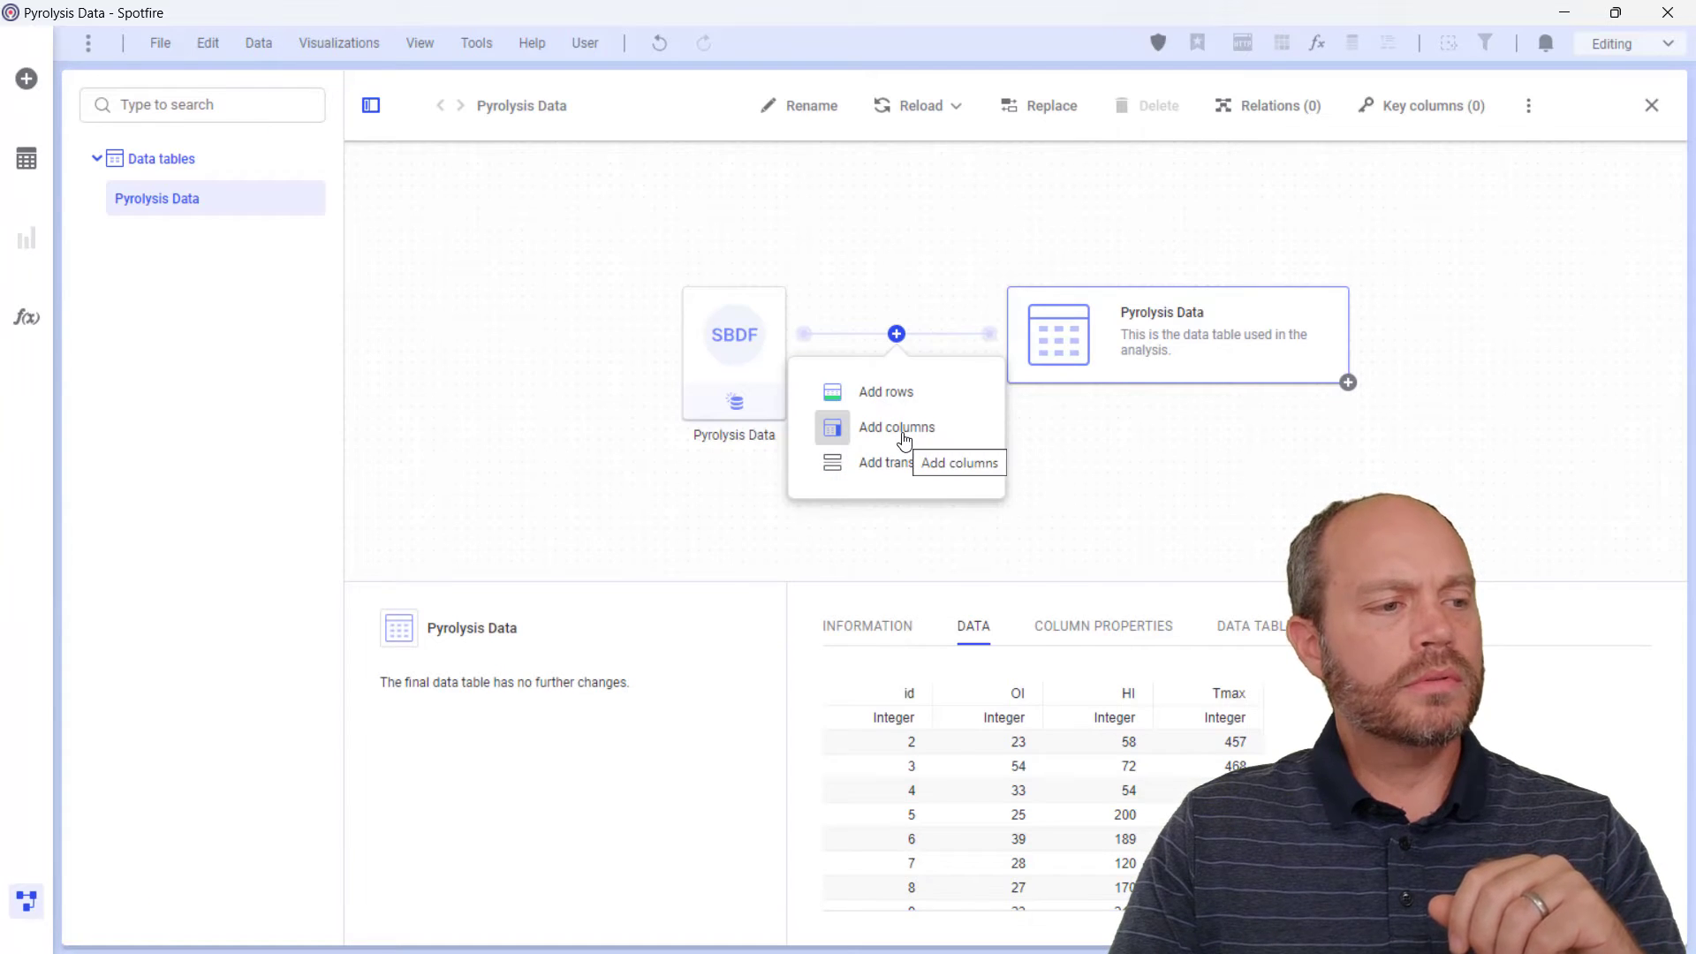
Step: Add columns to Pyrolysis Data from the local data function transform_to_image_coordinates.sfd
{"action": "left_click", "coordinate": [896, 427]}
{"action": "left_click", "coordinate": [178, 276]}
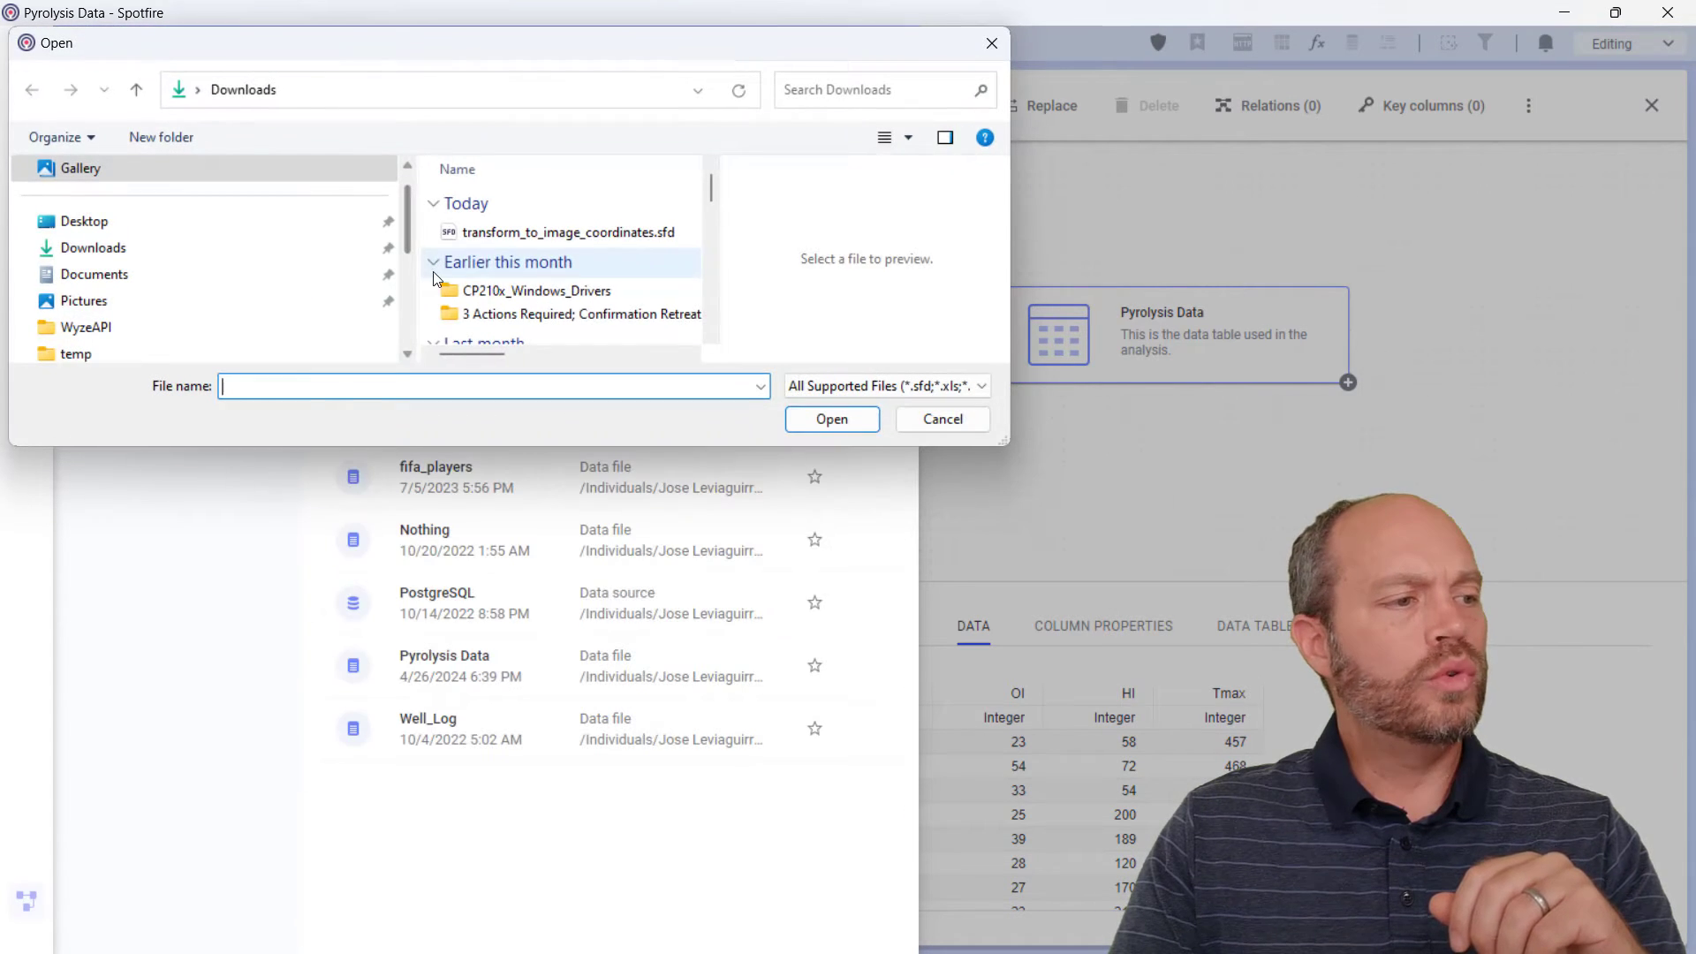
{"action": "left_click", "coordinate": [565, 231]}
{"action": "left_click", "coordinate": [831, 418]}
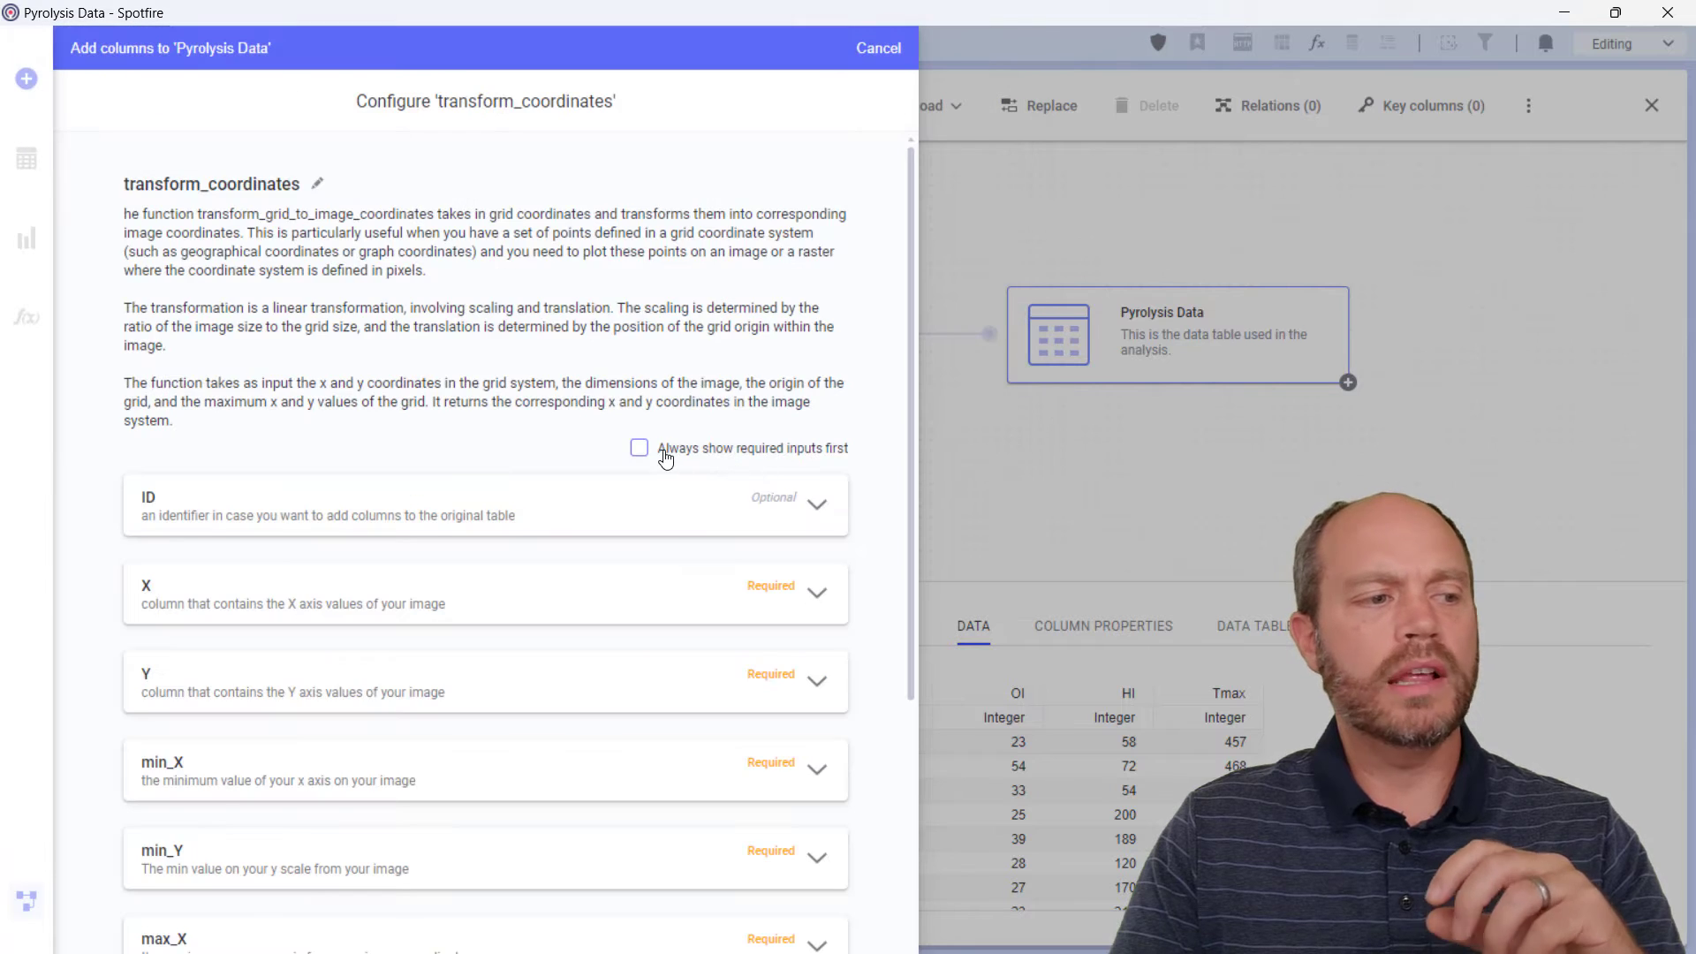
Step: Map the function's X input to the OI column and Y input to HI
{"action": "scroll", "coordinate": [664, 458], "scroll_direction": "down", "scroll_amount": 3}
{"action": "left_click", "coordinate": [797, 295]}
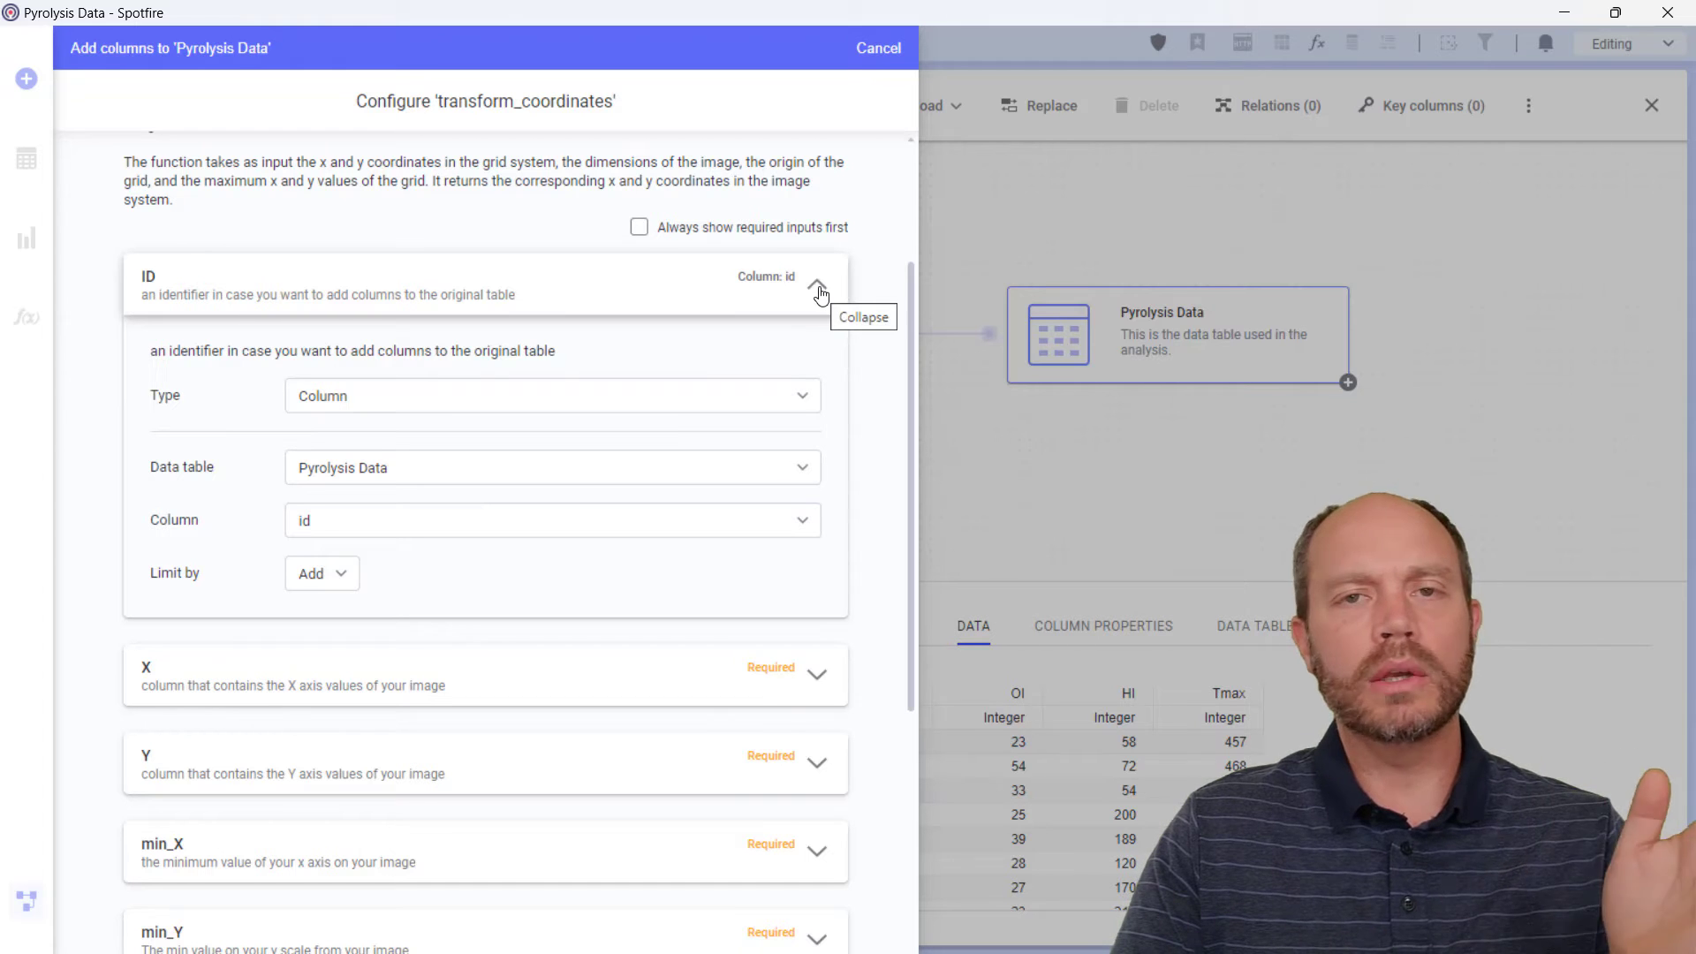
{"action": "left_click", "coordinate": [817, 292]}
{"action": "scroll", "coordinate": [777, 316], "scroll_direction": "down", "scroll_amount": 2}
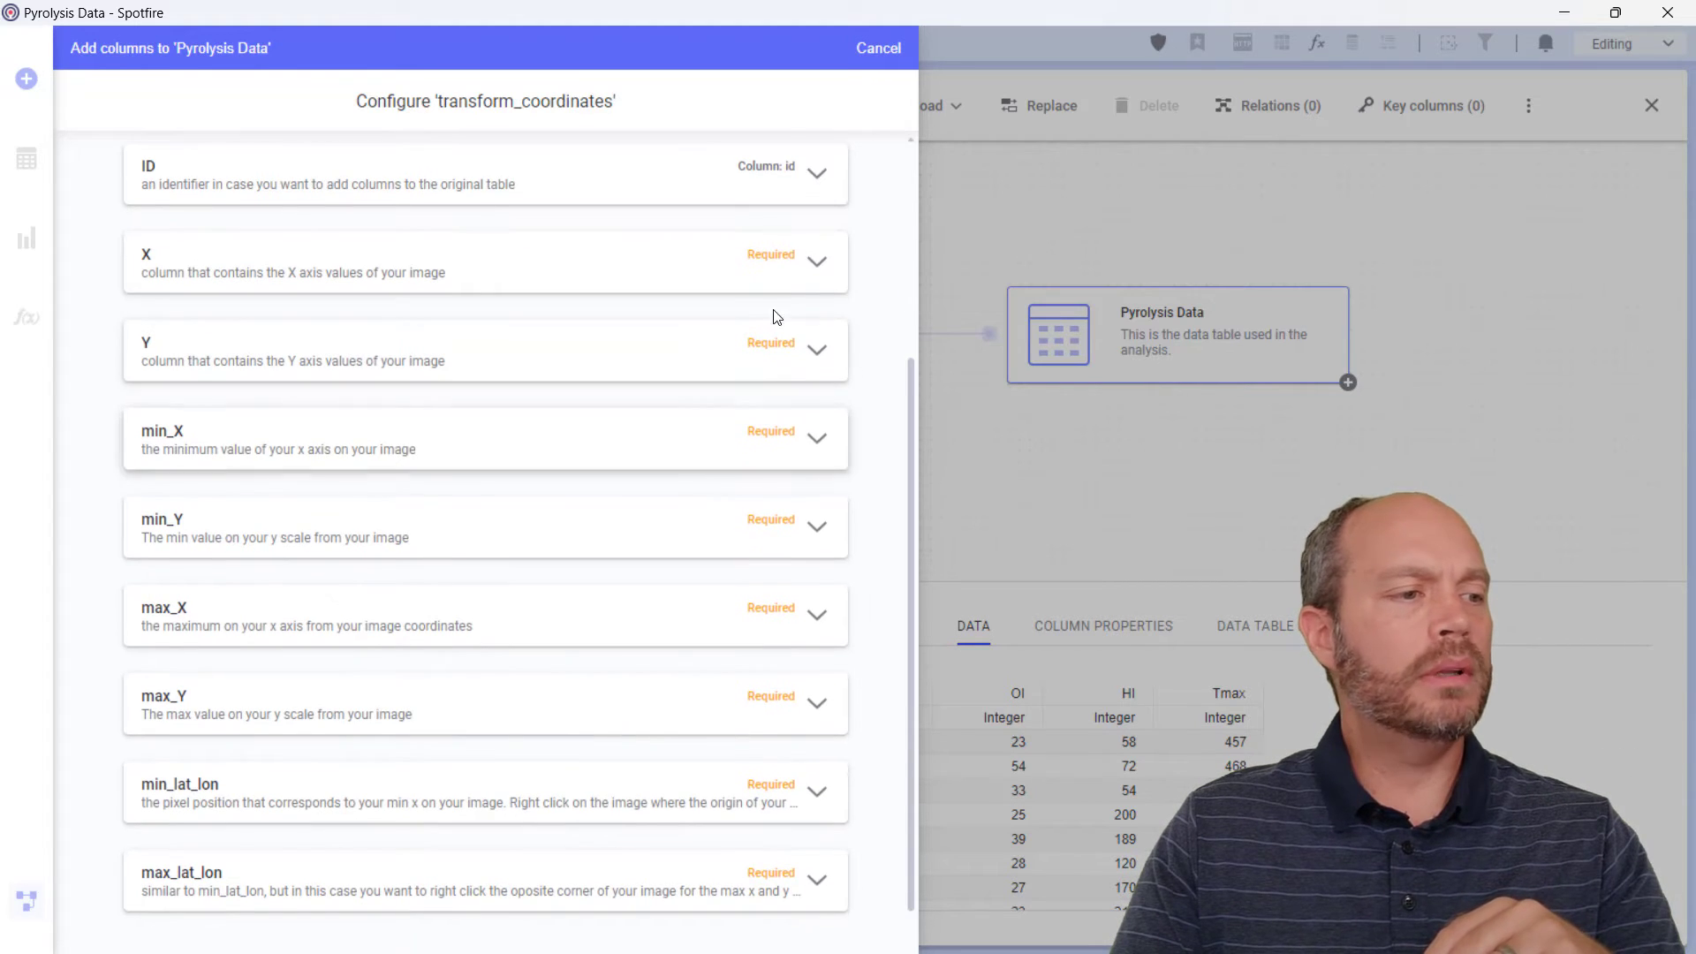
{"action": "left_click", "coordinate": [816, 260]}
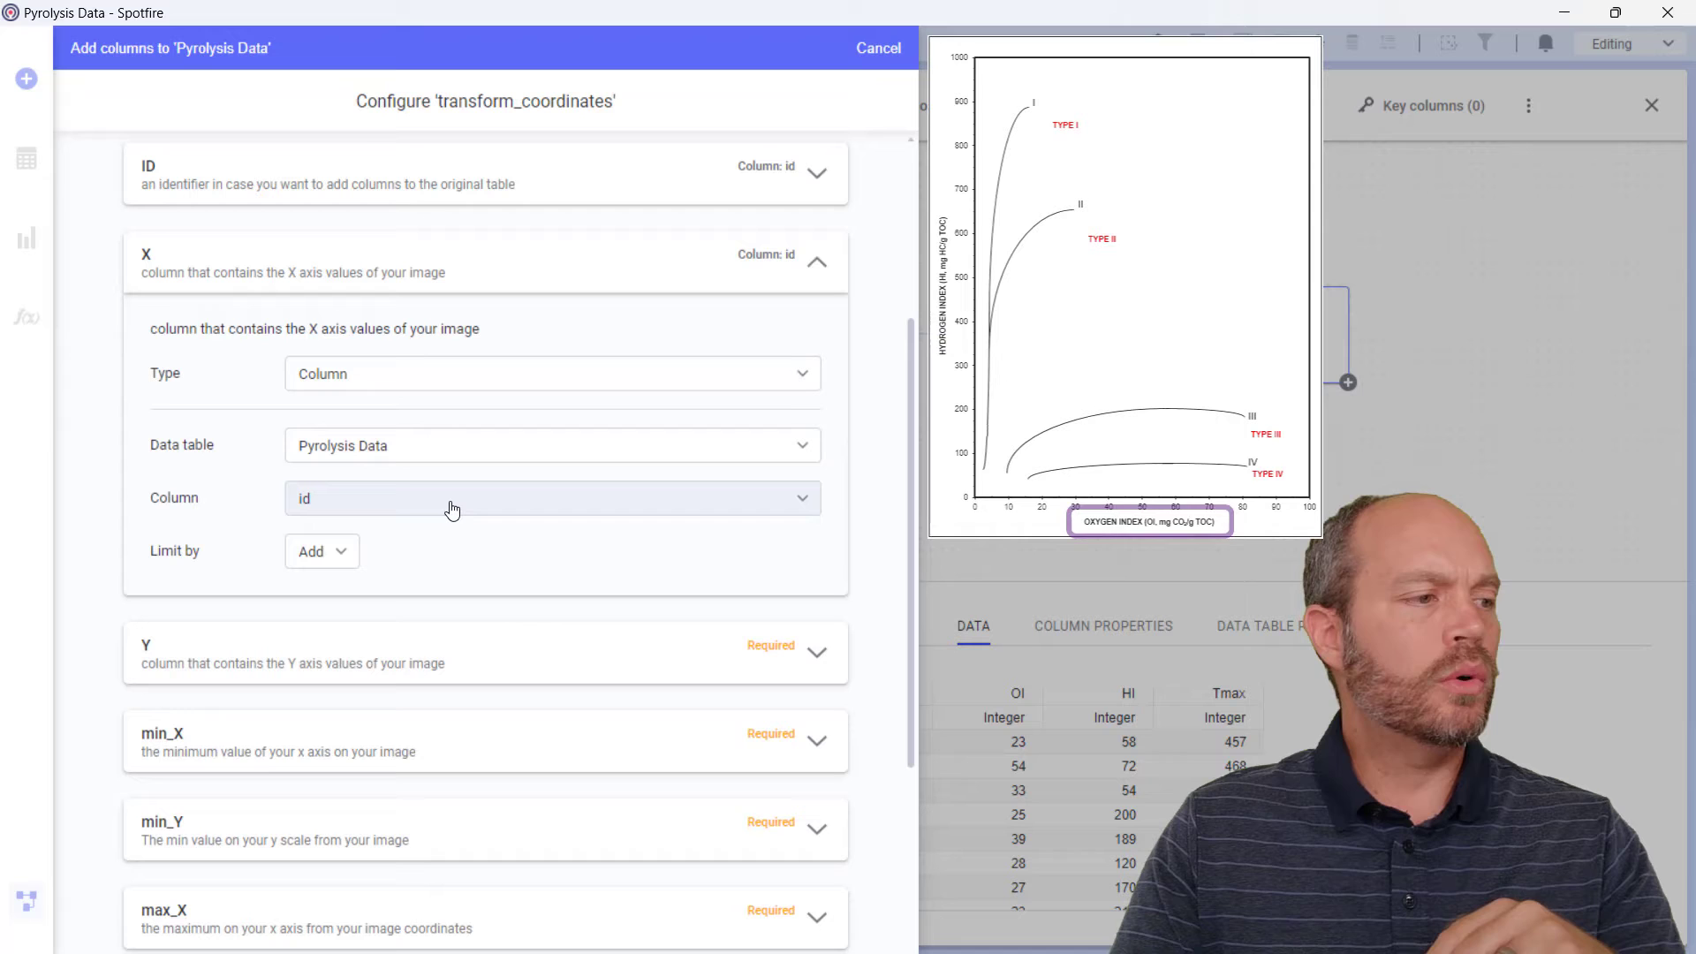
{"action": "left_click", "coordinate": [451, 508]}
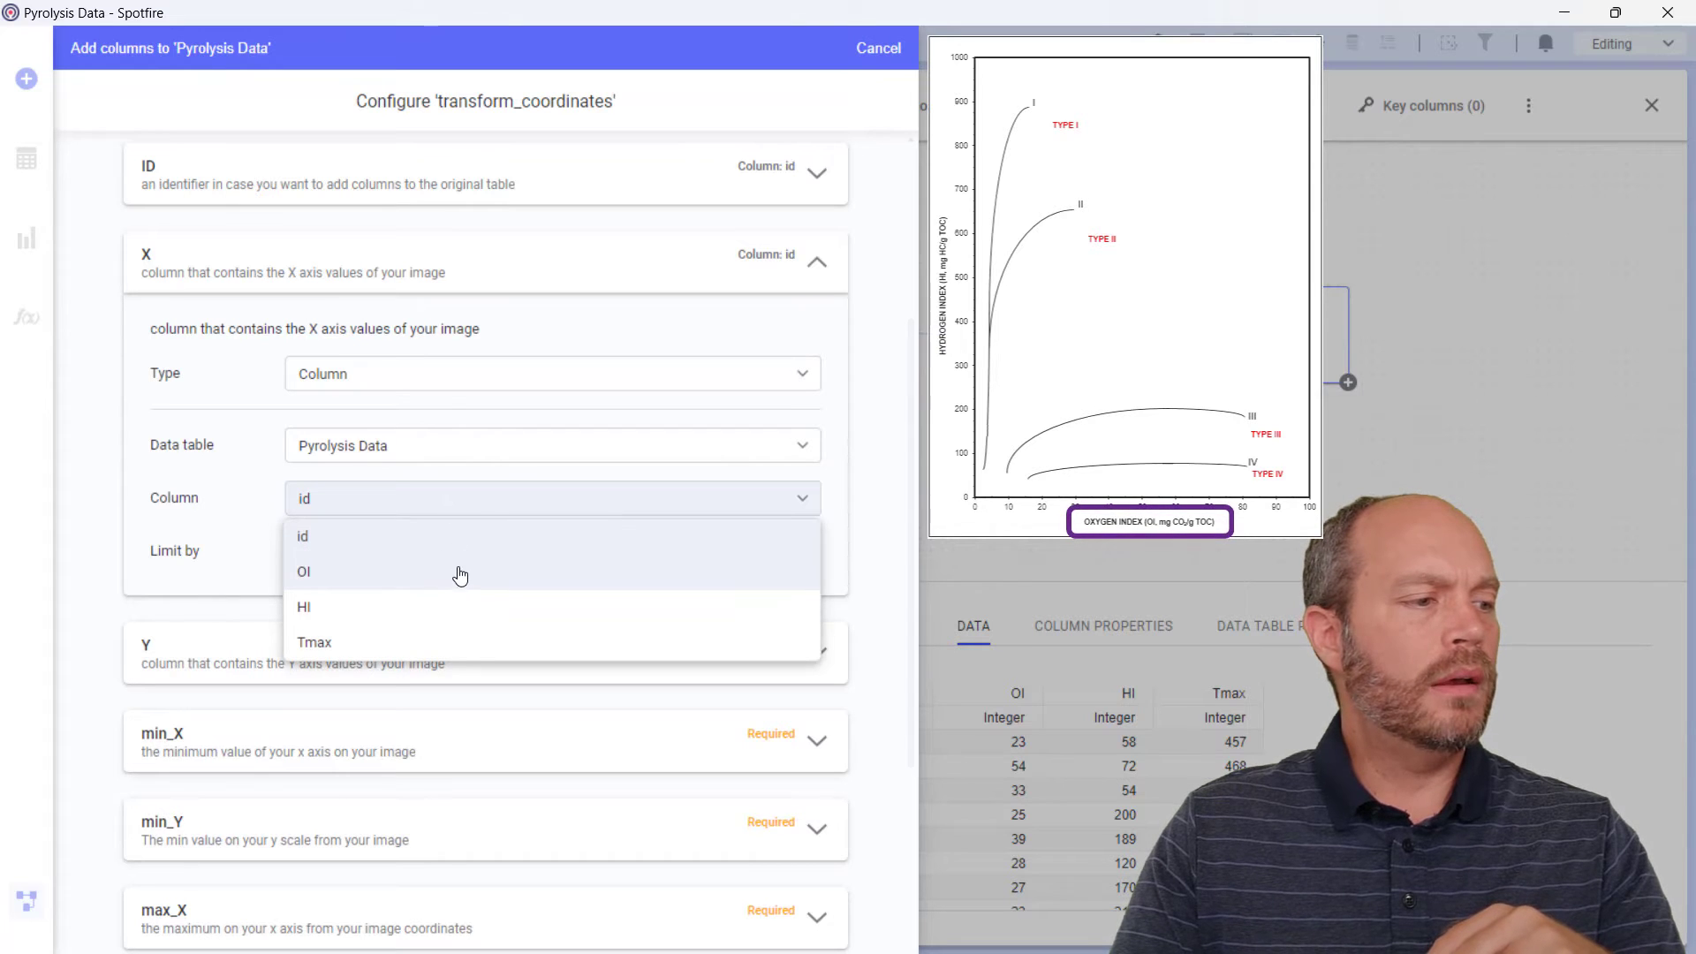
{"action": "left_click", "coordinate": [460, 573]}
{"action": "left_click", "coordinate": [485, 678]}
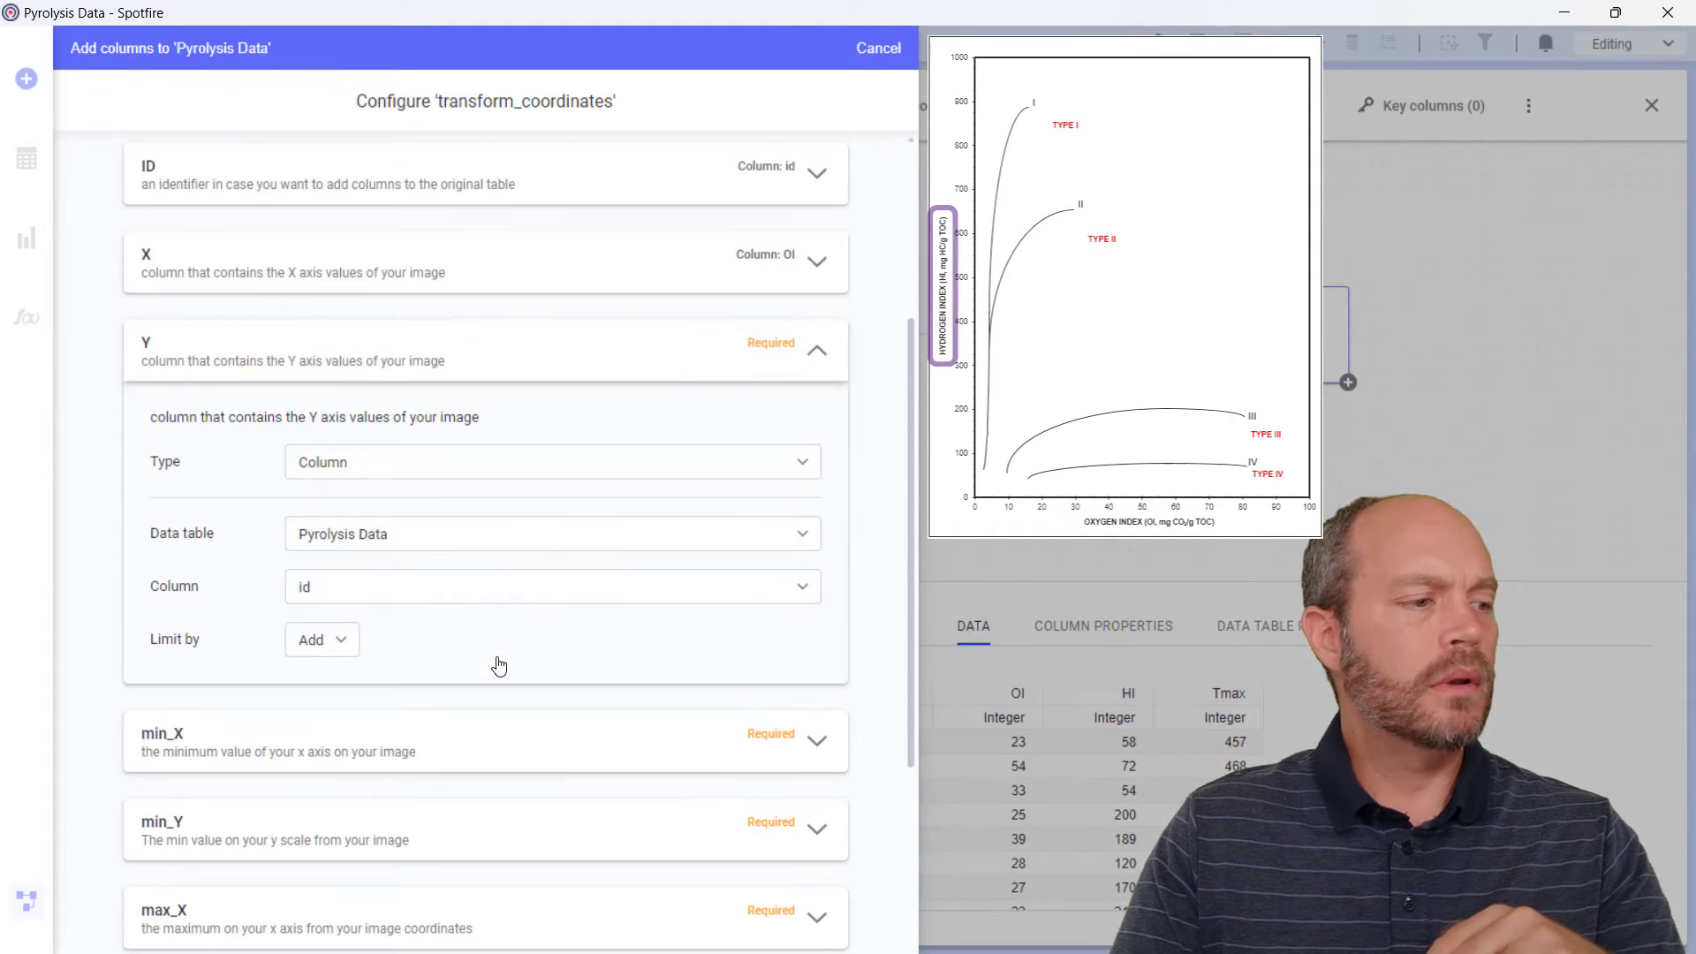
{"action": "left_click", "coordinate": [449, 592]}
{"action": "left_click", "coordinate": [394, 692]}
Step: Set min_X 0, min_Y 0, max_X 100 and max_Y 1000
{"action": "scroll", "coordinate": [524, 679], "scroll_direction": "down", "scroll_amount": 2}
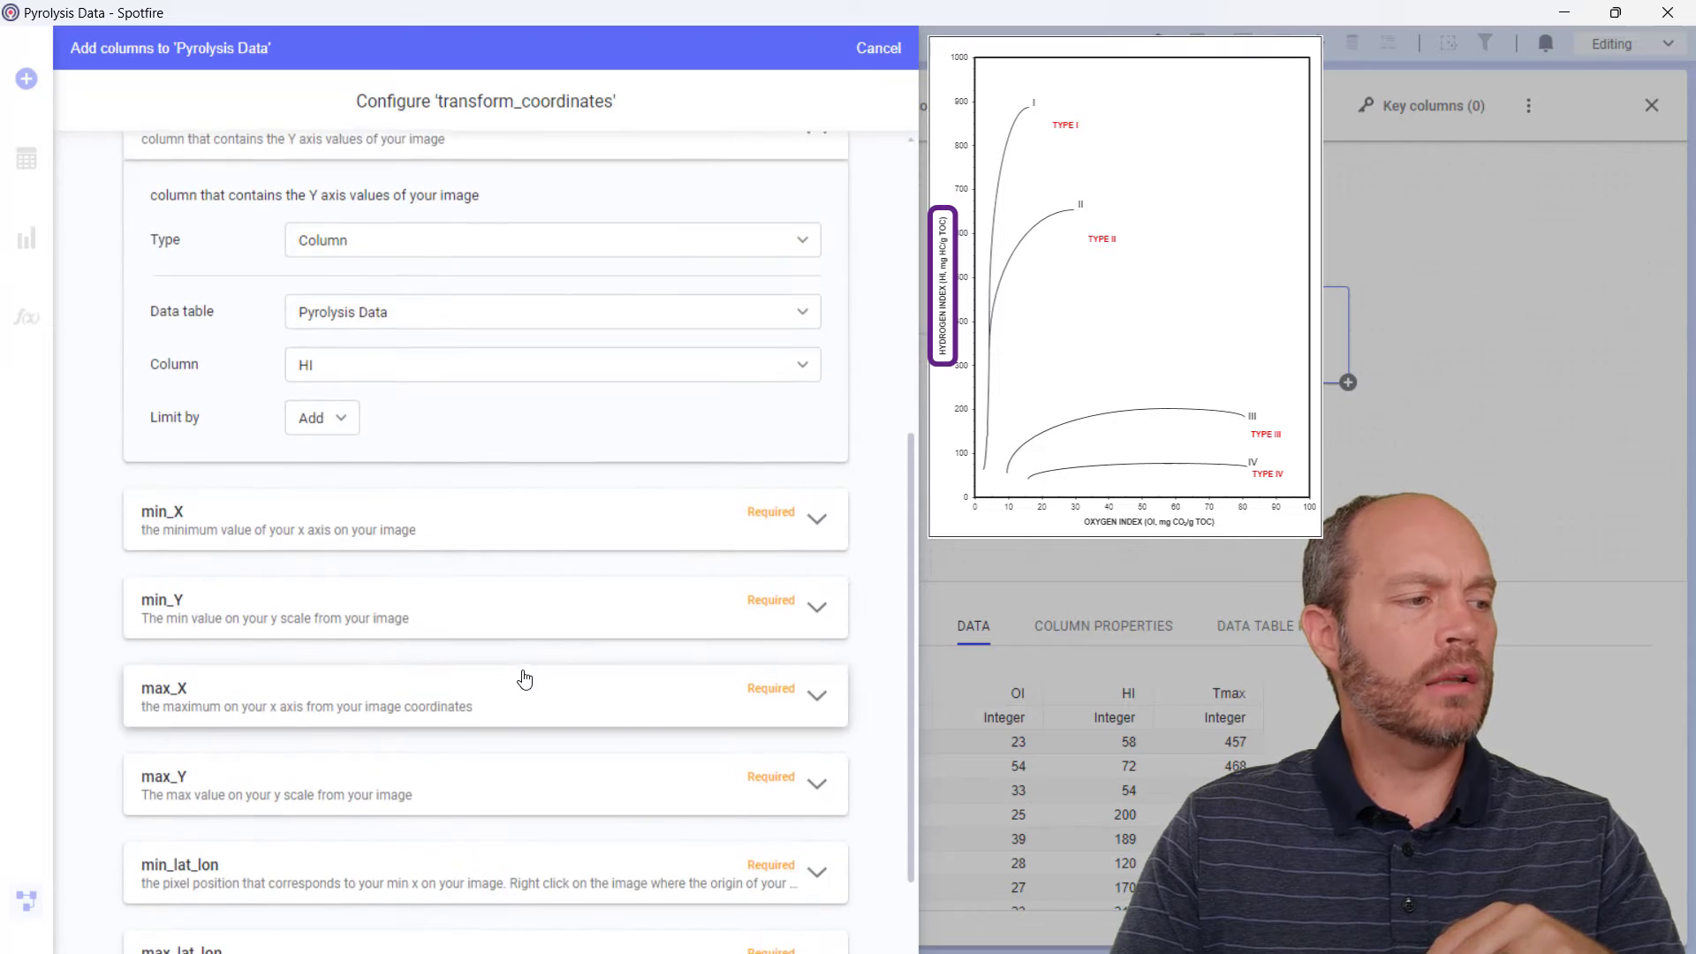
{"action": "scroll", "coordinate": [524, 618], "scroll_direction": "down", "scroll_amount": 2}
{"action": "left_click", "coordinate": [527, 305]}
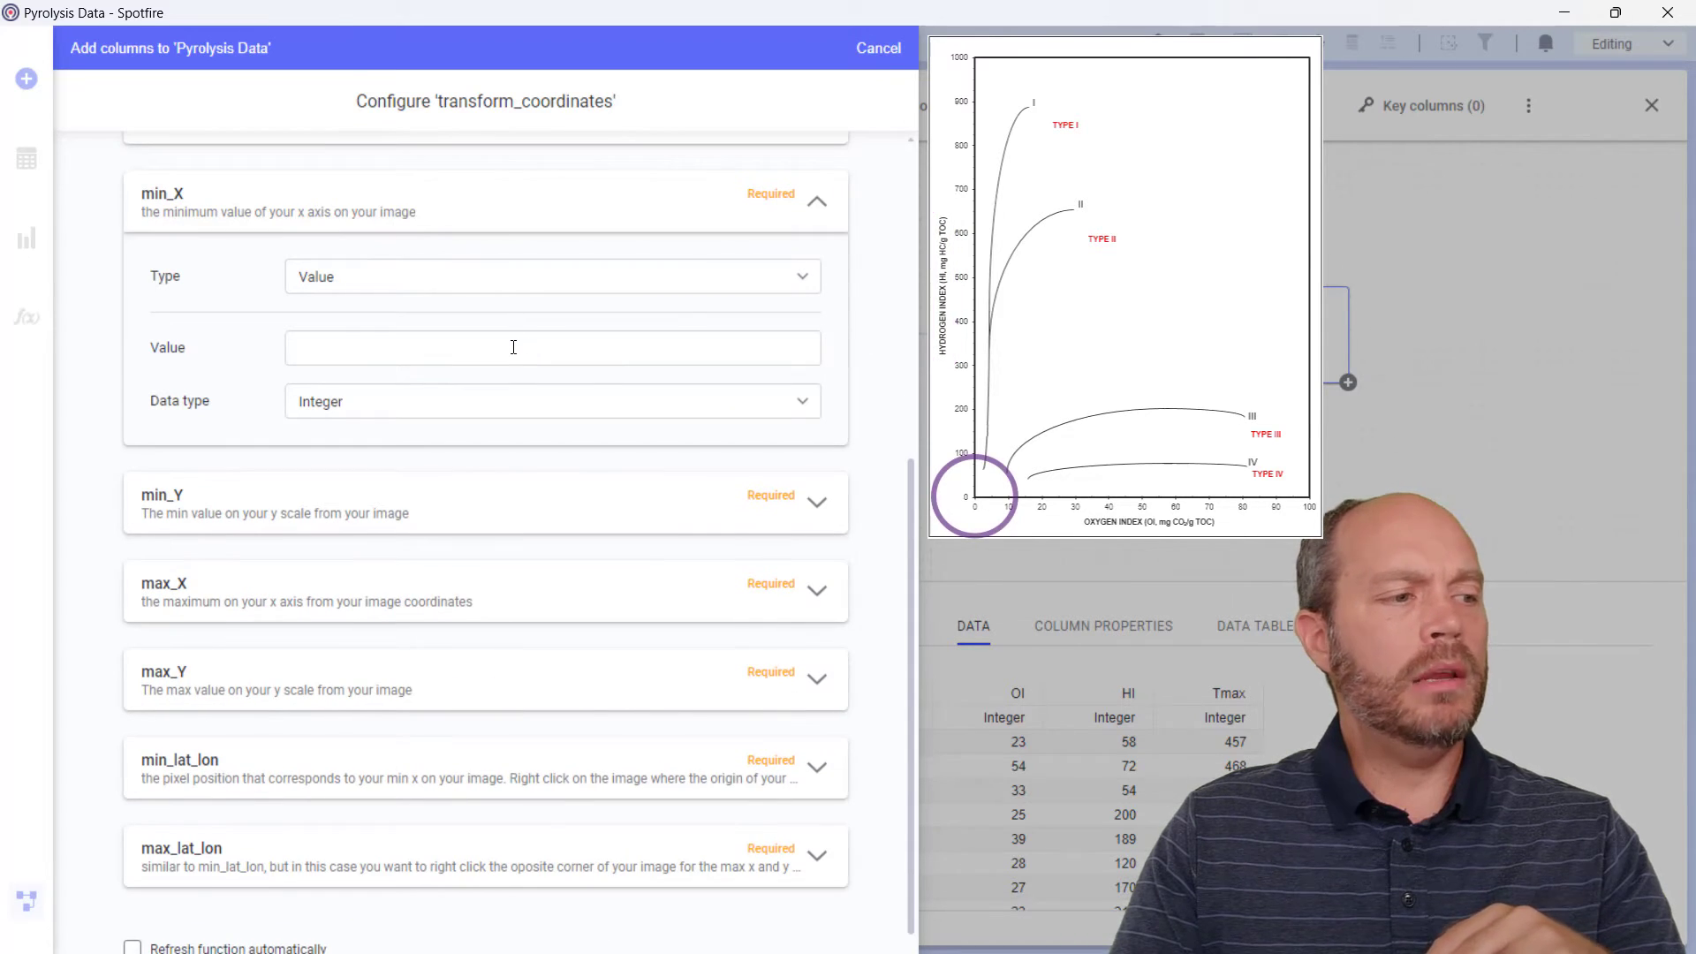
{"action": "left_click", "coordinate": [513, 347]}
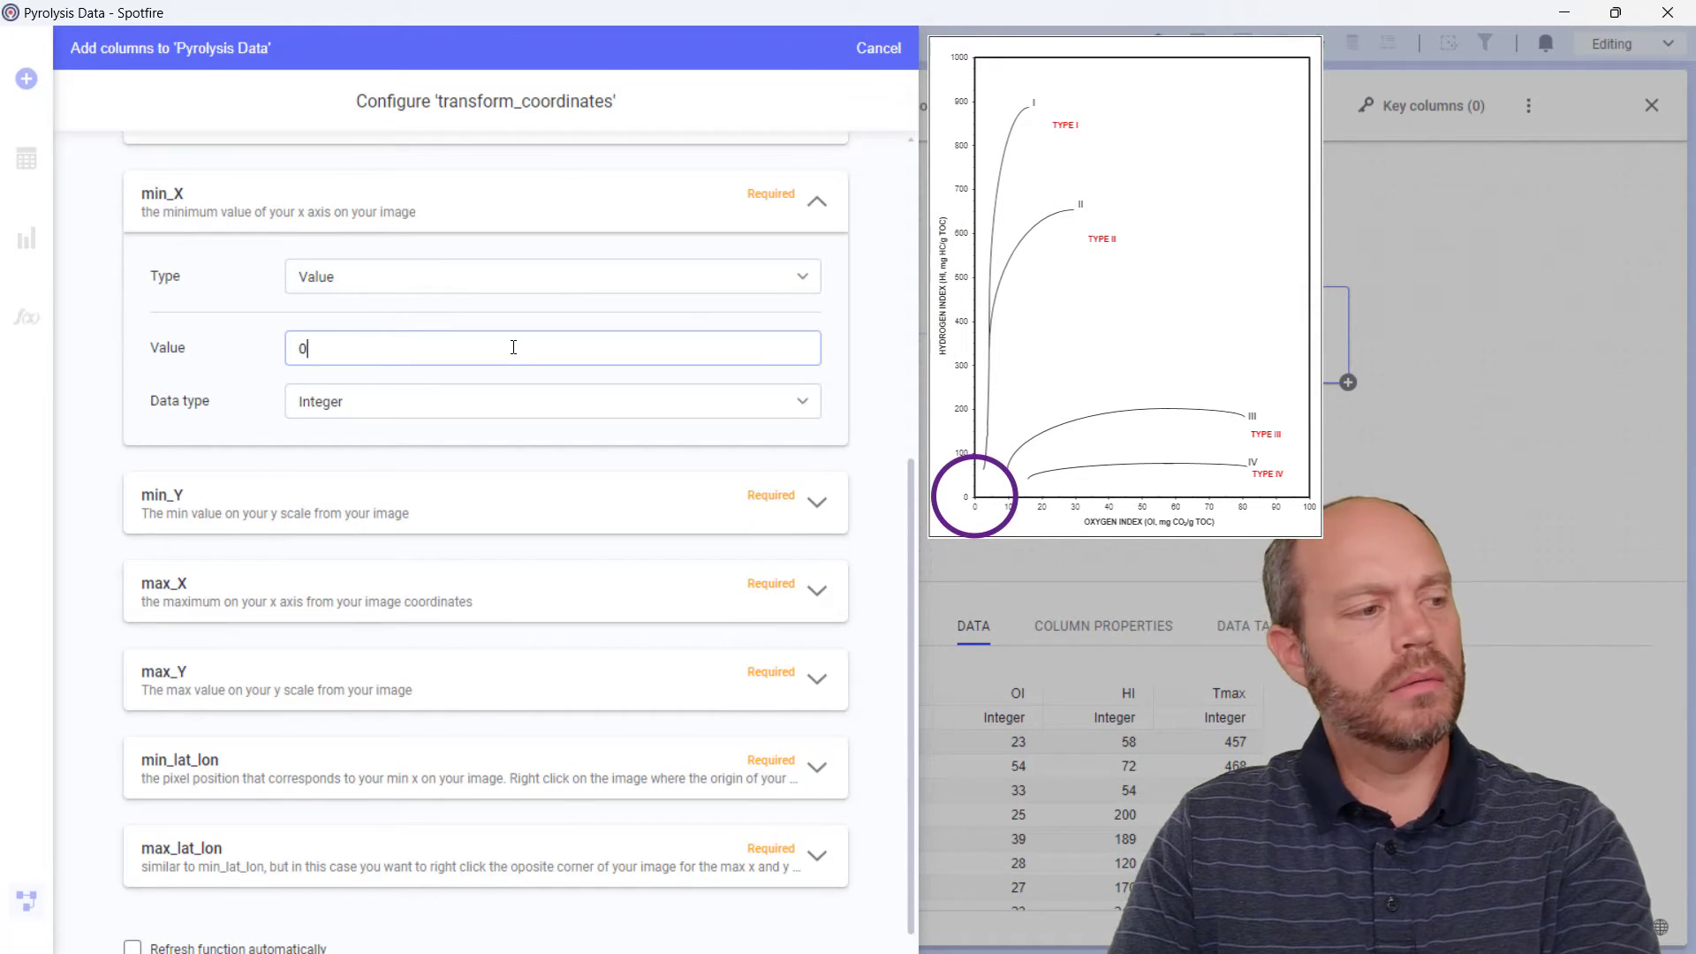
{"action": "left_click", "coordinate": [500, 519]}
{"action": "left_click", "coordinate": [447, 469]}
{"action": "type", "text": "0"}
{"action": "left_click", "coordinate": [537, 627]}
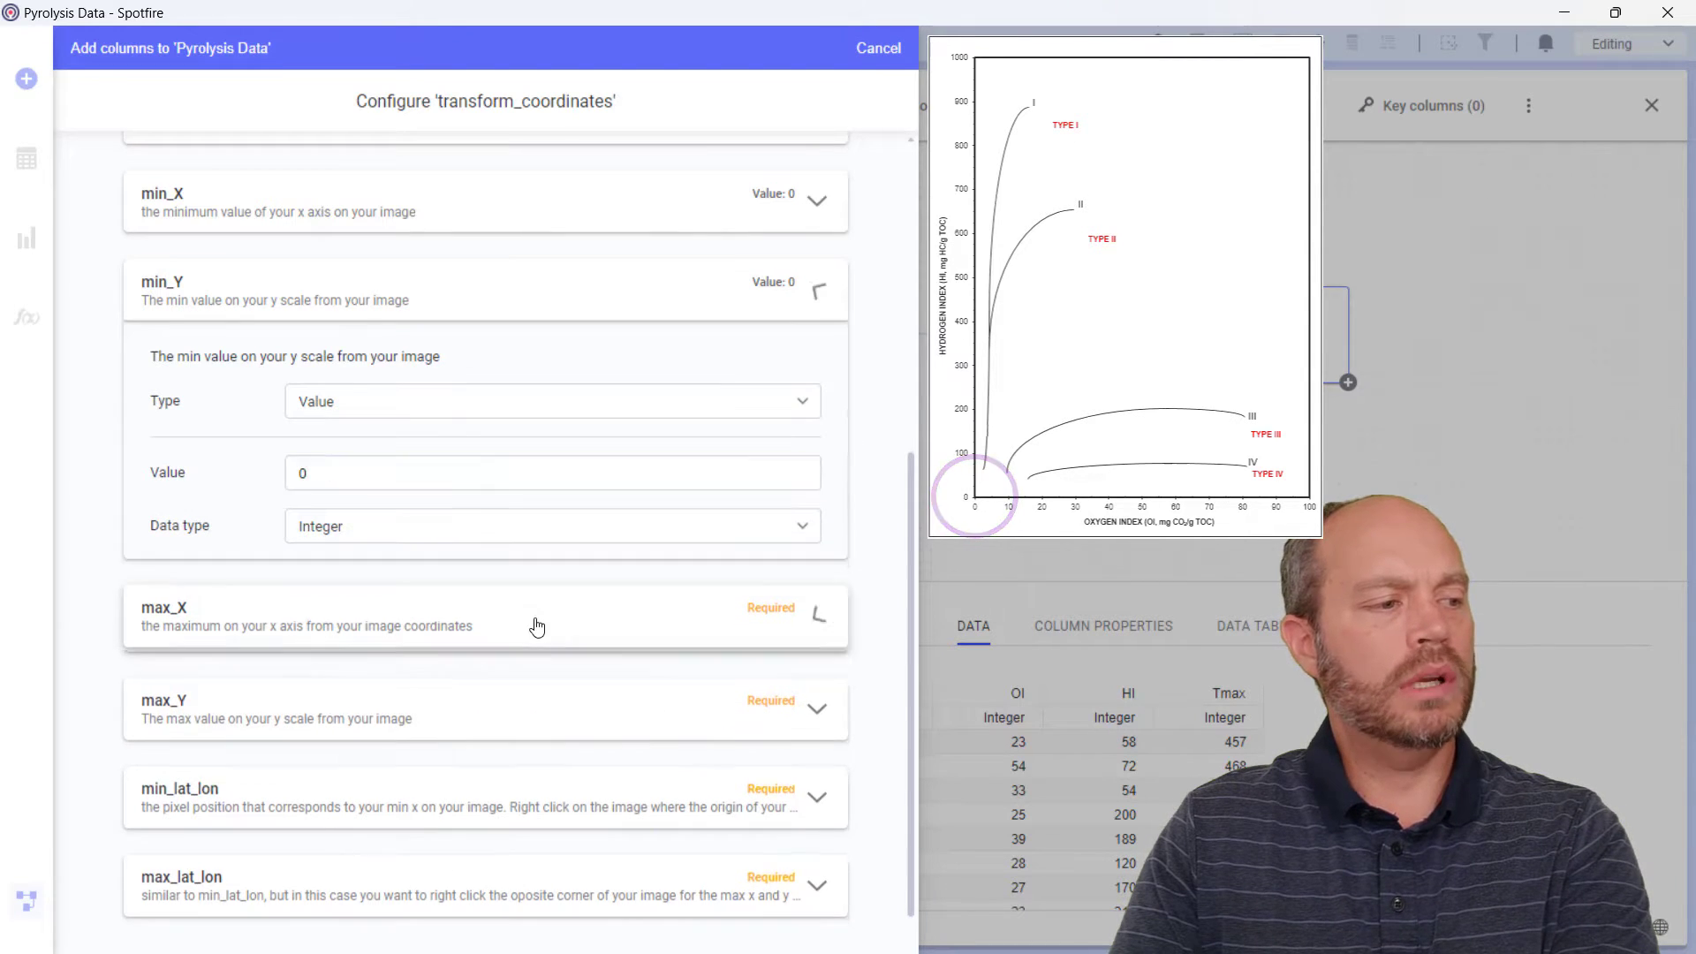
{"action": "left_click", "coordinate": [446, 528]}
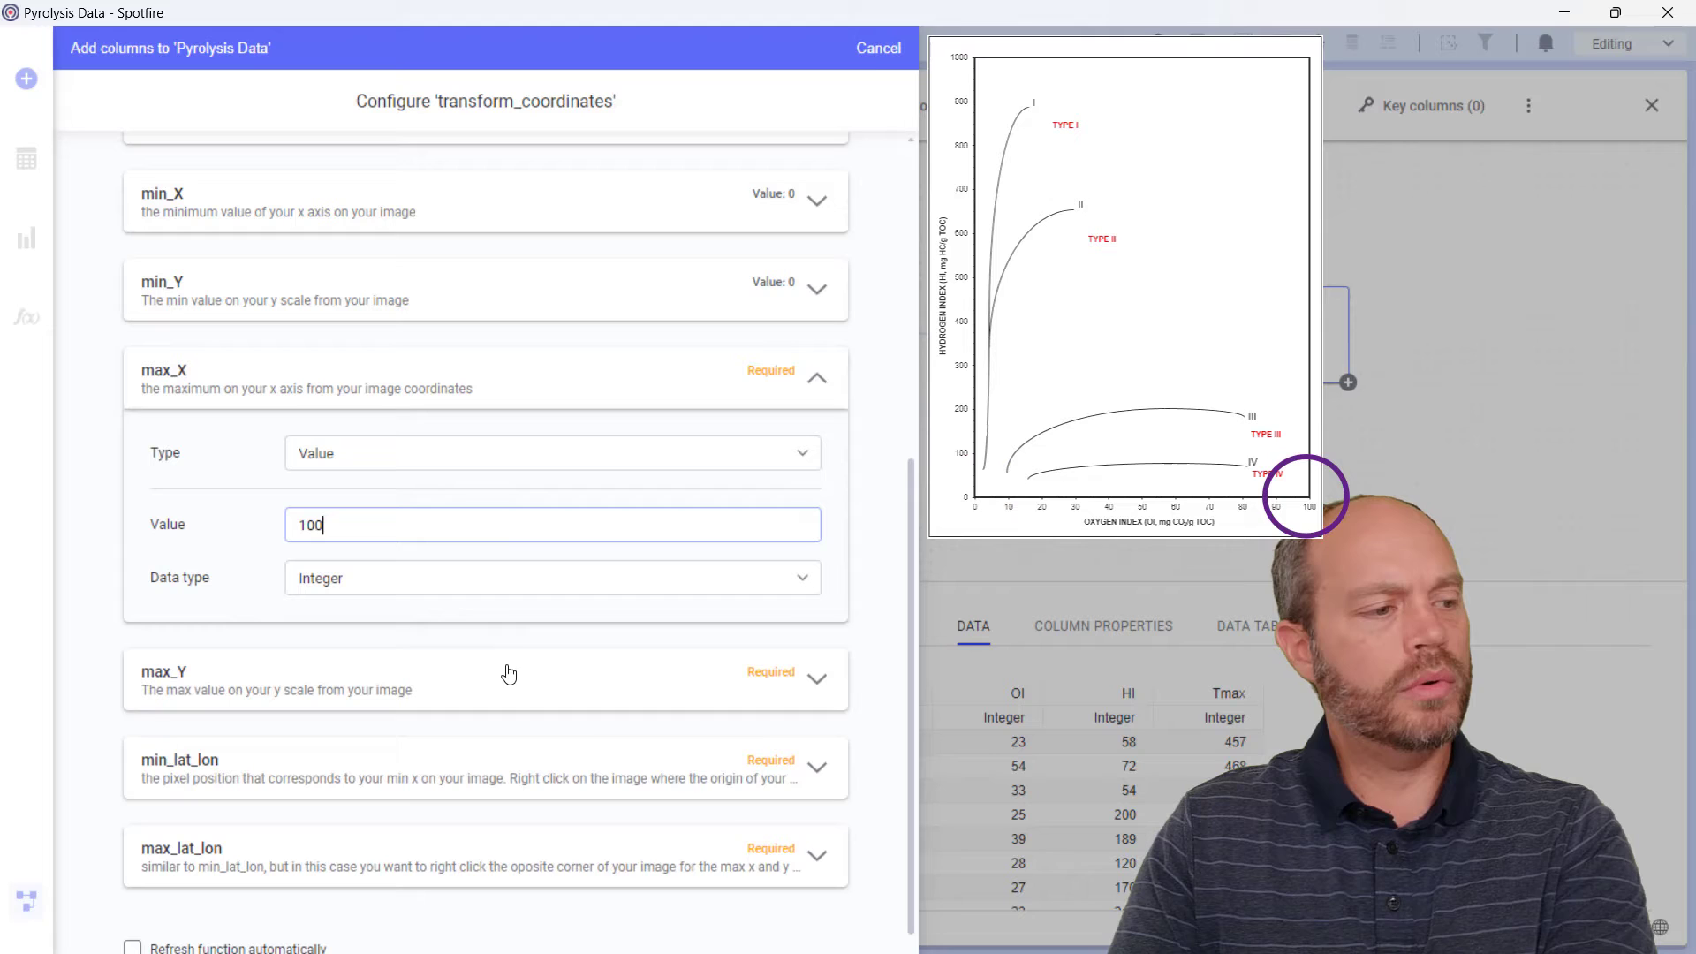
{"action": "left_click", "coordinate": [511, 688]}
{"action": "left_click", "coordinate": [486, 650]}
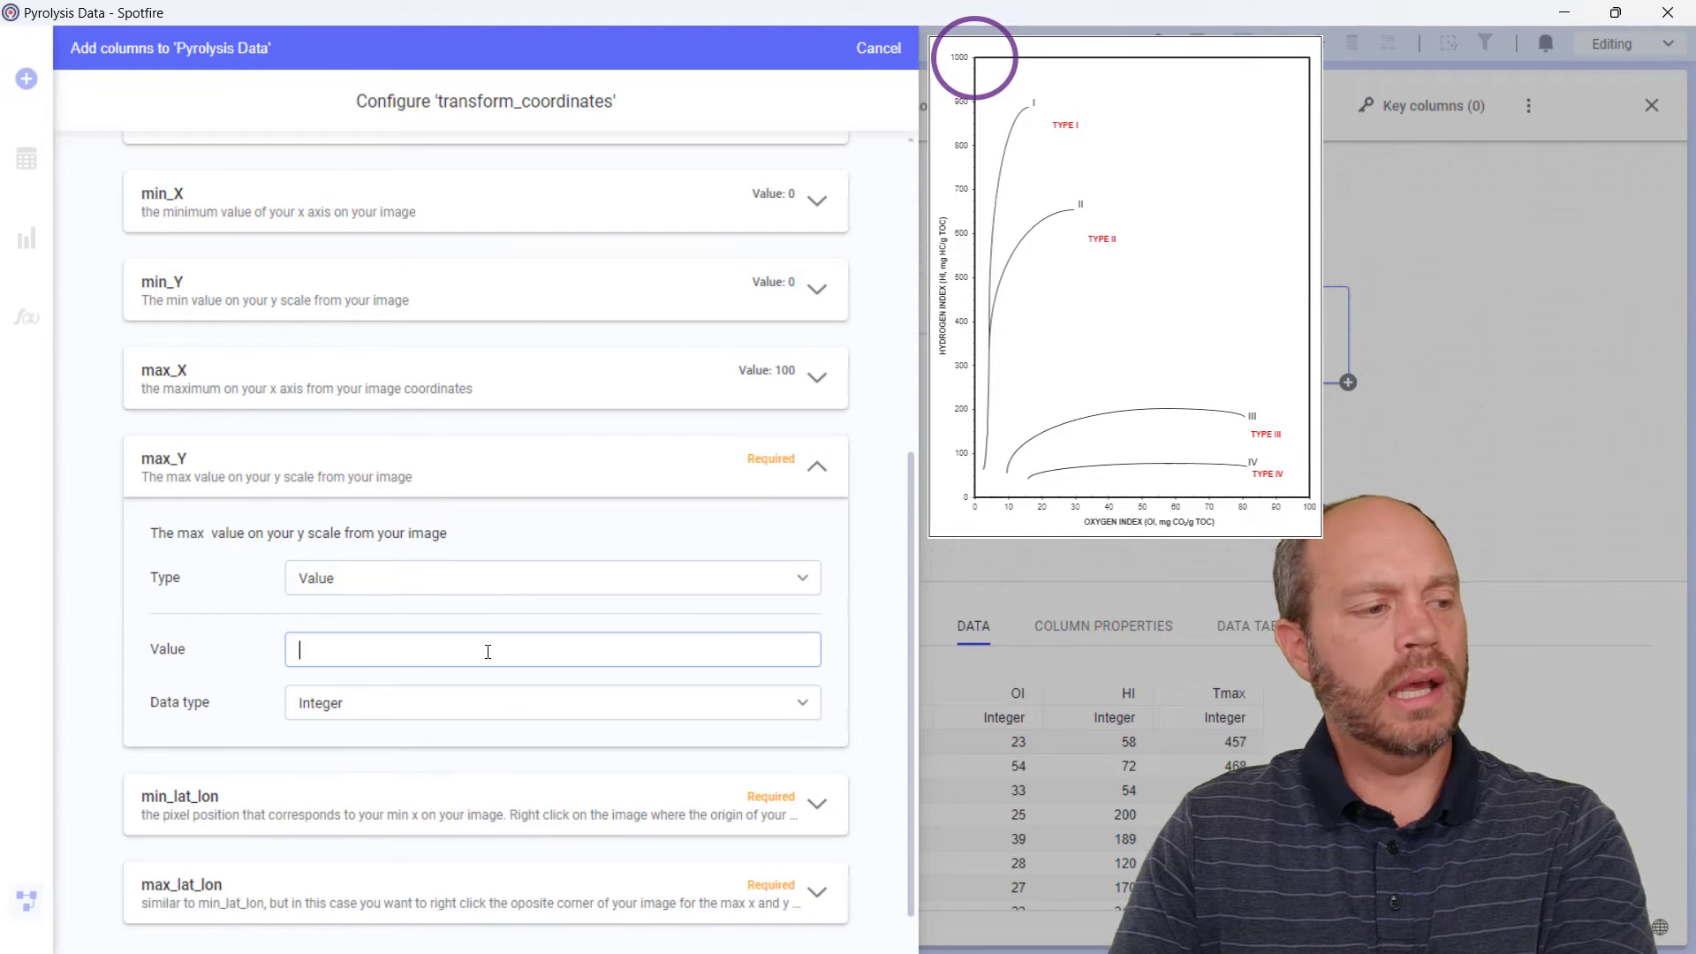
{"action": "type", "text": "1000"}
Step: Set both min_lat_lon and max_lat_lon to 0,0
{"action": "scroll", "coordinate": [541, 680], "scroll_direction": "down", "scroll_amount": 2}
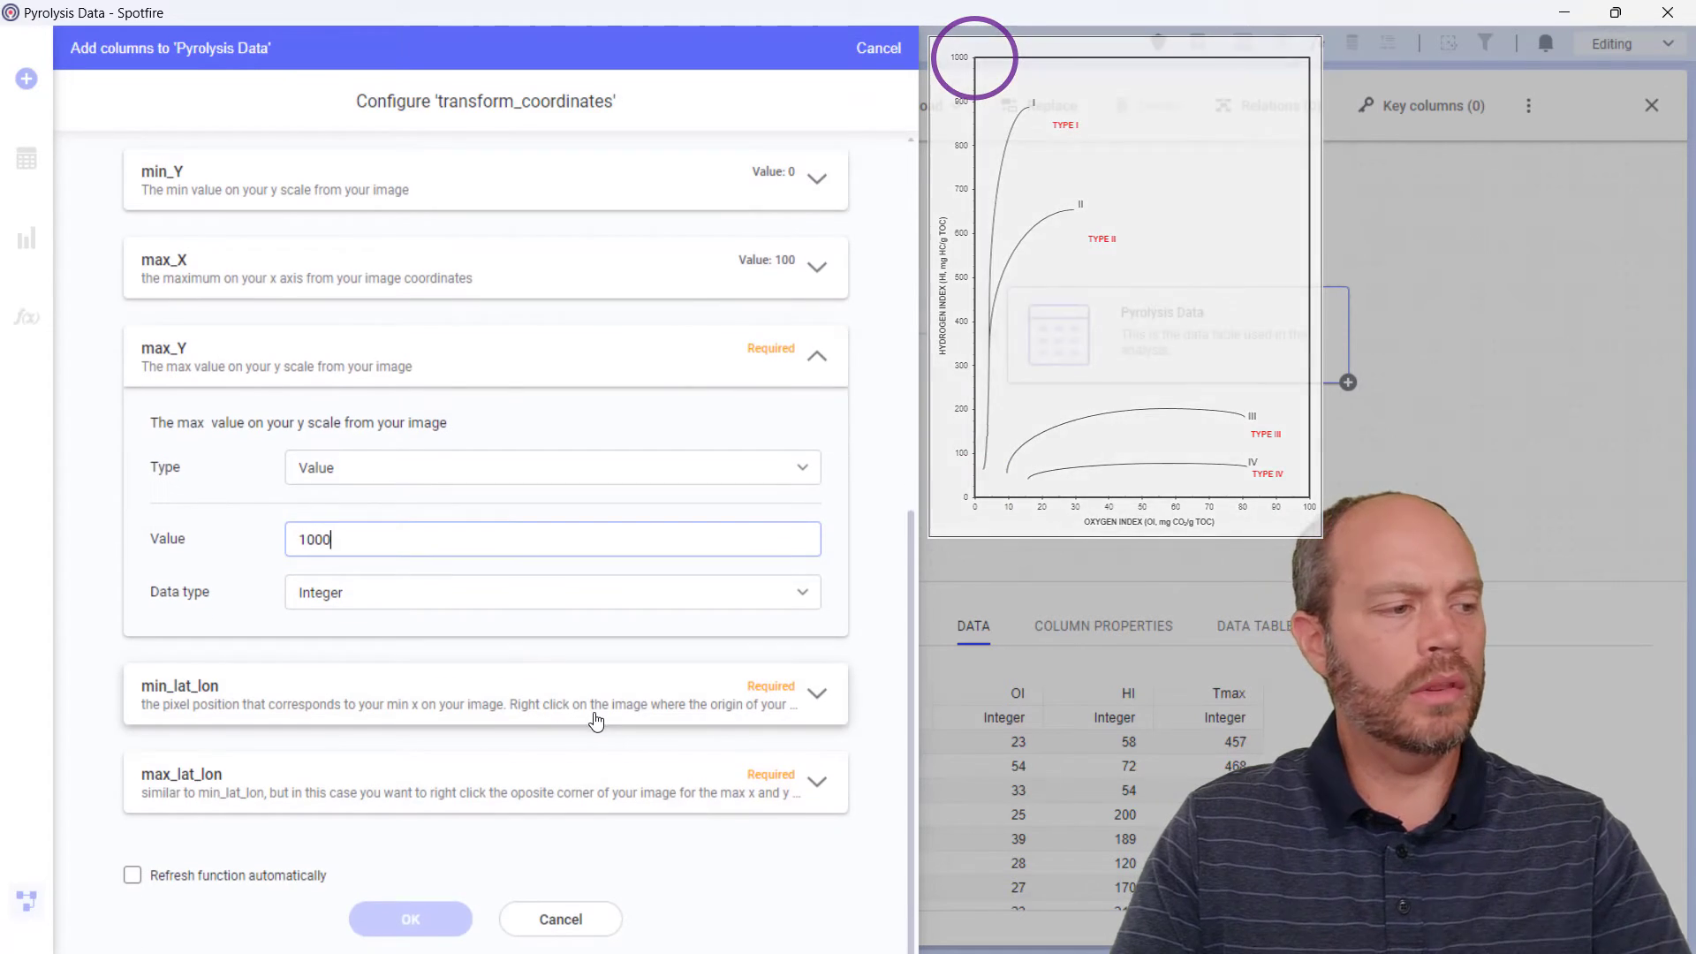
{"action": "left_click", "coordinate": [594, 698]}
{"action": "left_click", "coordinate": [493, 658]}
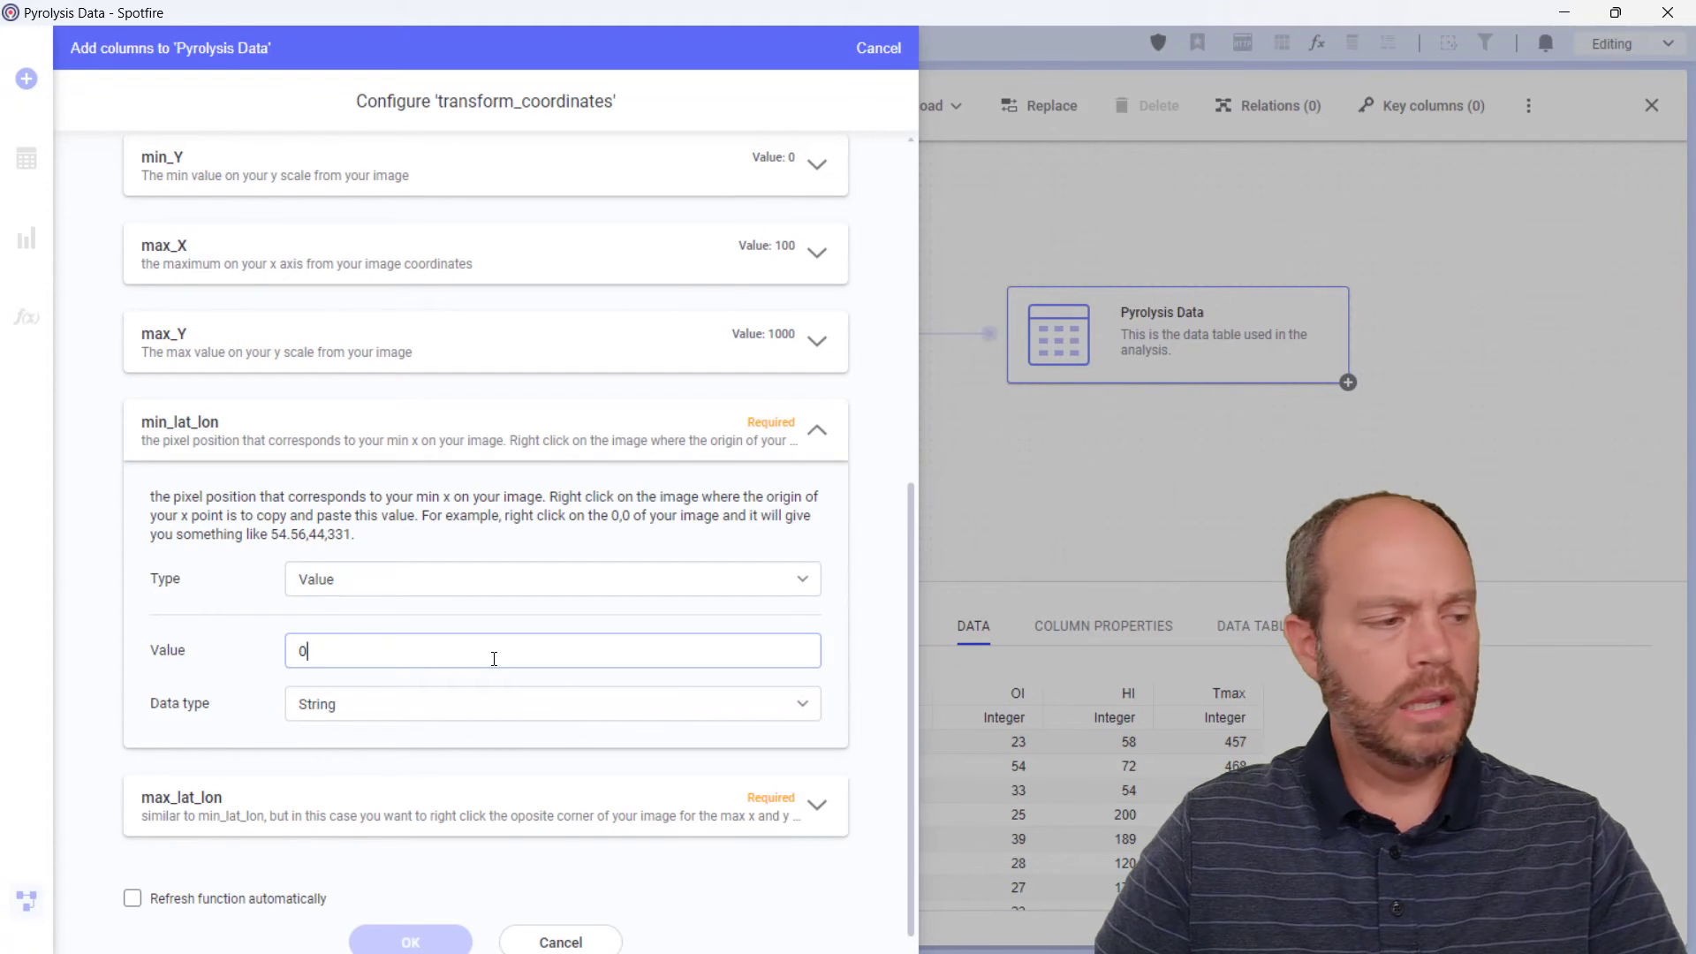
{"action": "type", "text": "0,0"}
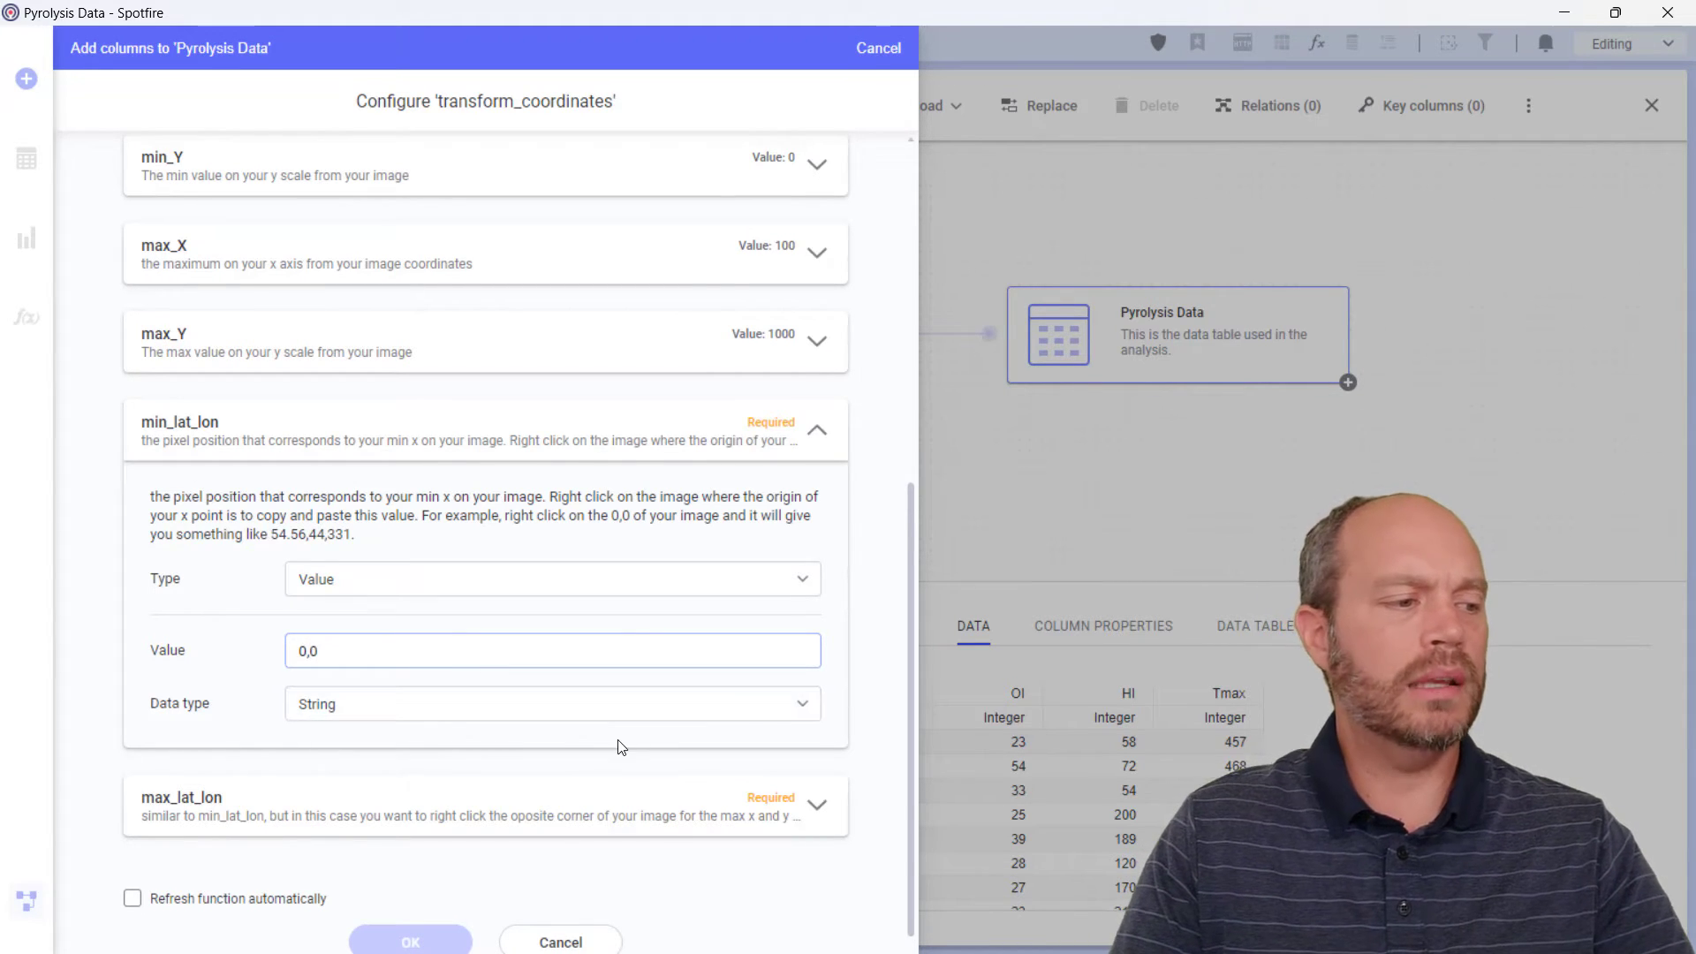
{"action": "scroll", "coordinate": [620, 749], "scroll_direction": "down", "scroll_amount": 1}
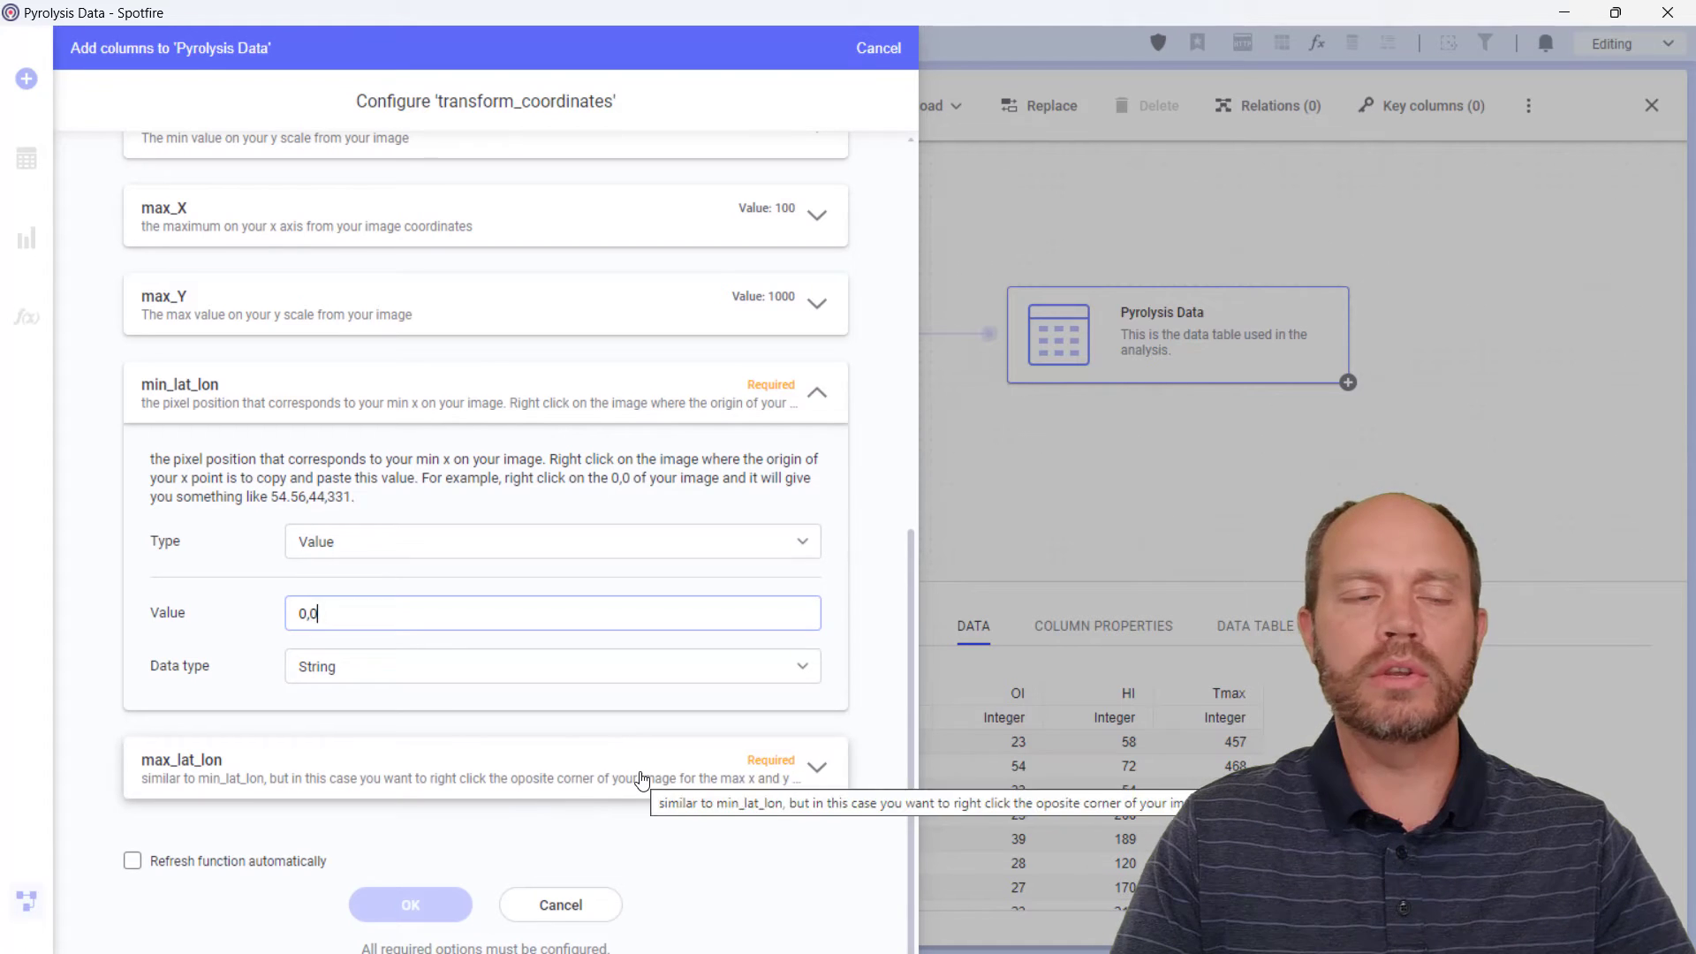
{"action": "left_click", "coordinate": [642, 781]}
{"action": "left_click", "coordinate": [471, 704]}
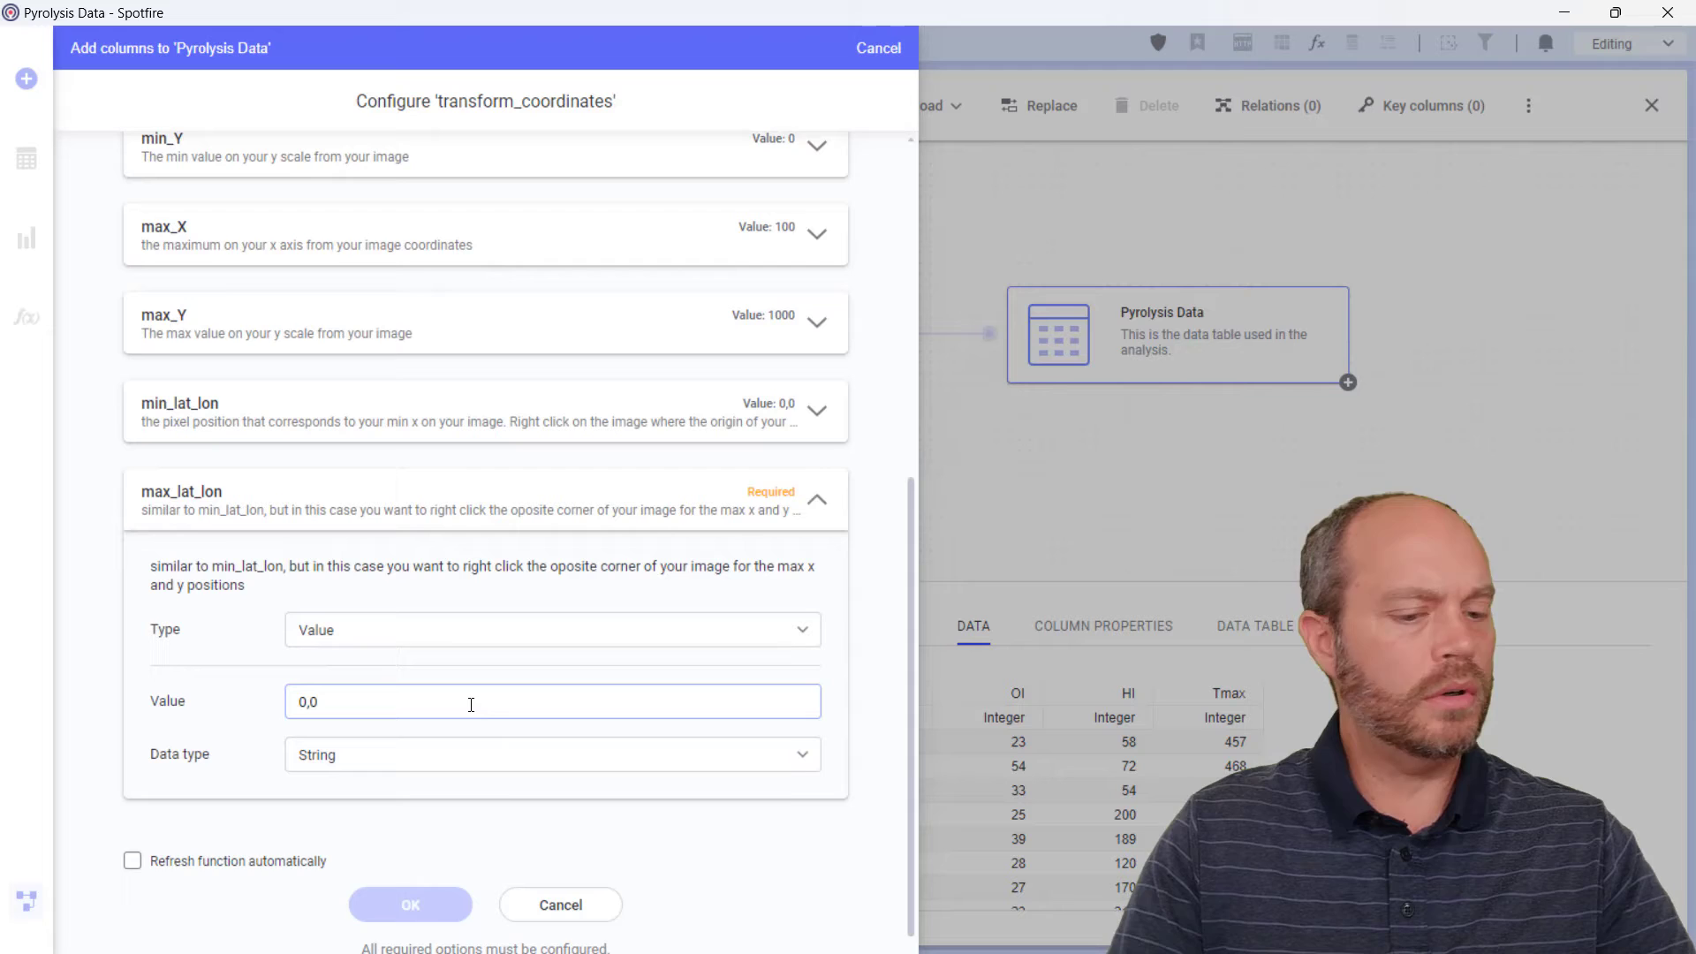
Step: Add the function's lon and lat columns, accepting the cyclic dependency warning, and close the data canvas
{"action": "left_click", "coordinate": [424, 936]}
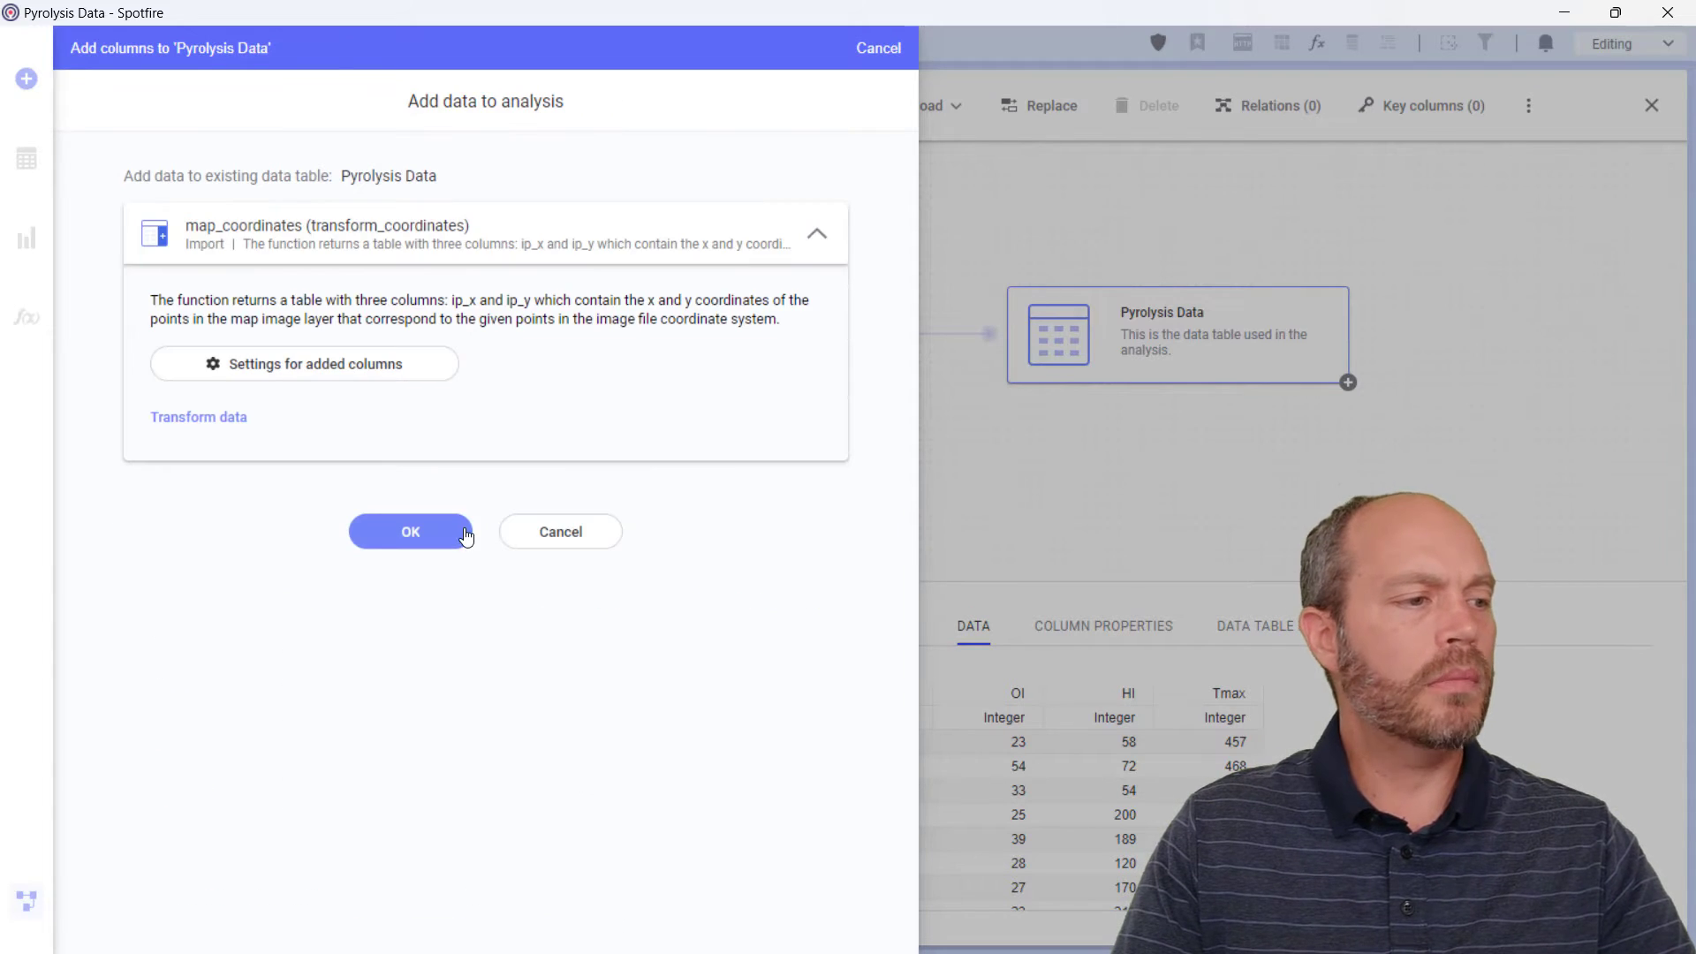
{"action": "left_click", "coordinate": [426, 534]}
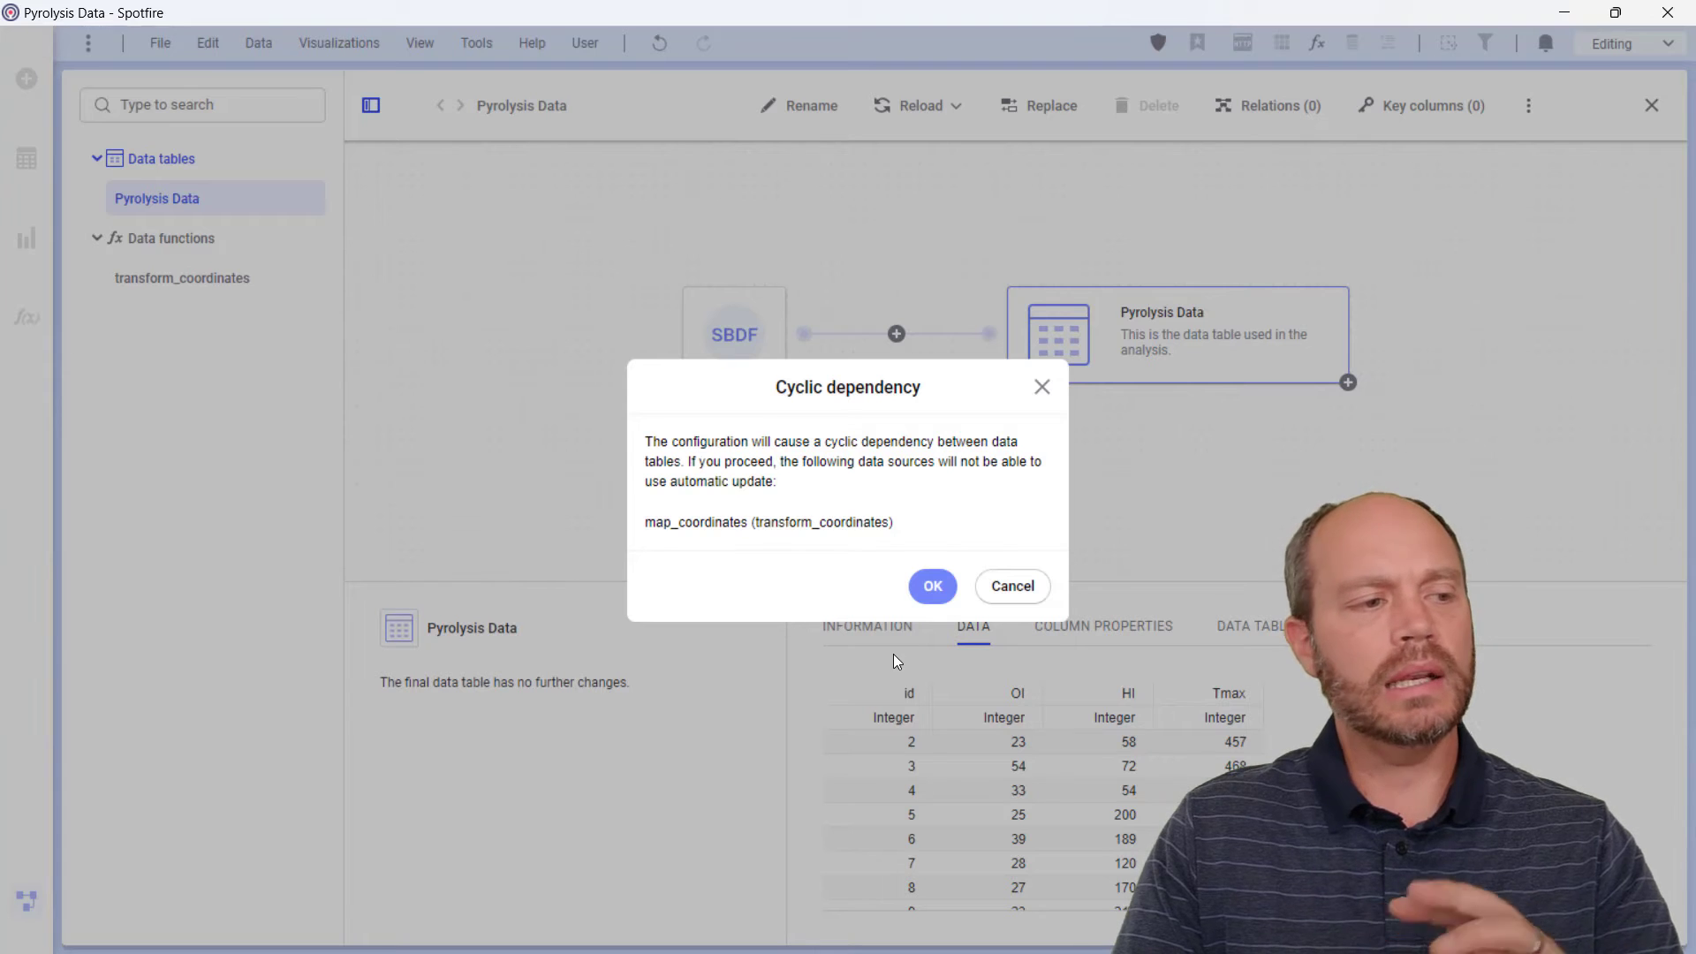
{"action": "left_click", "coordinate": [932, 587]}
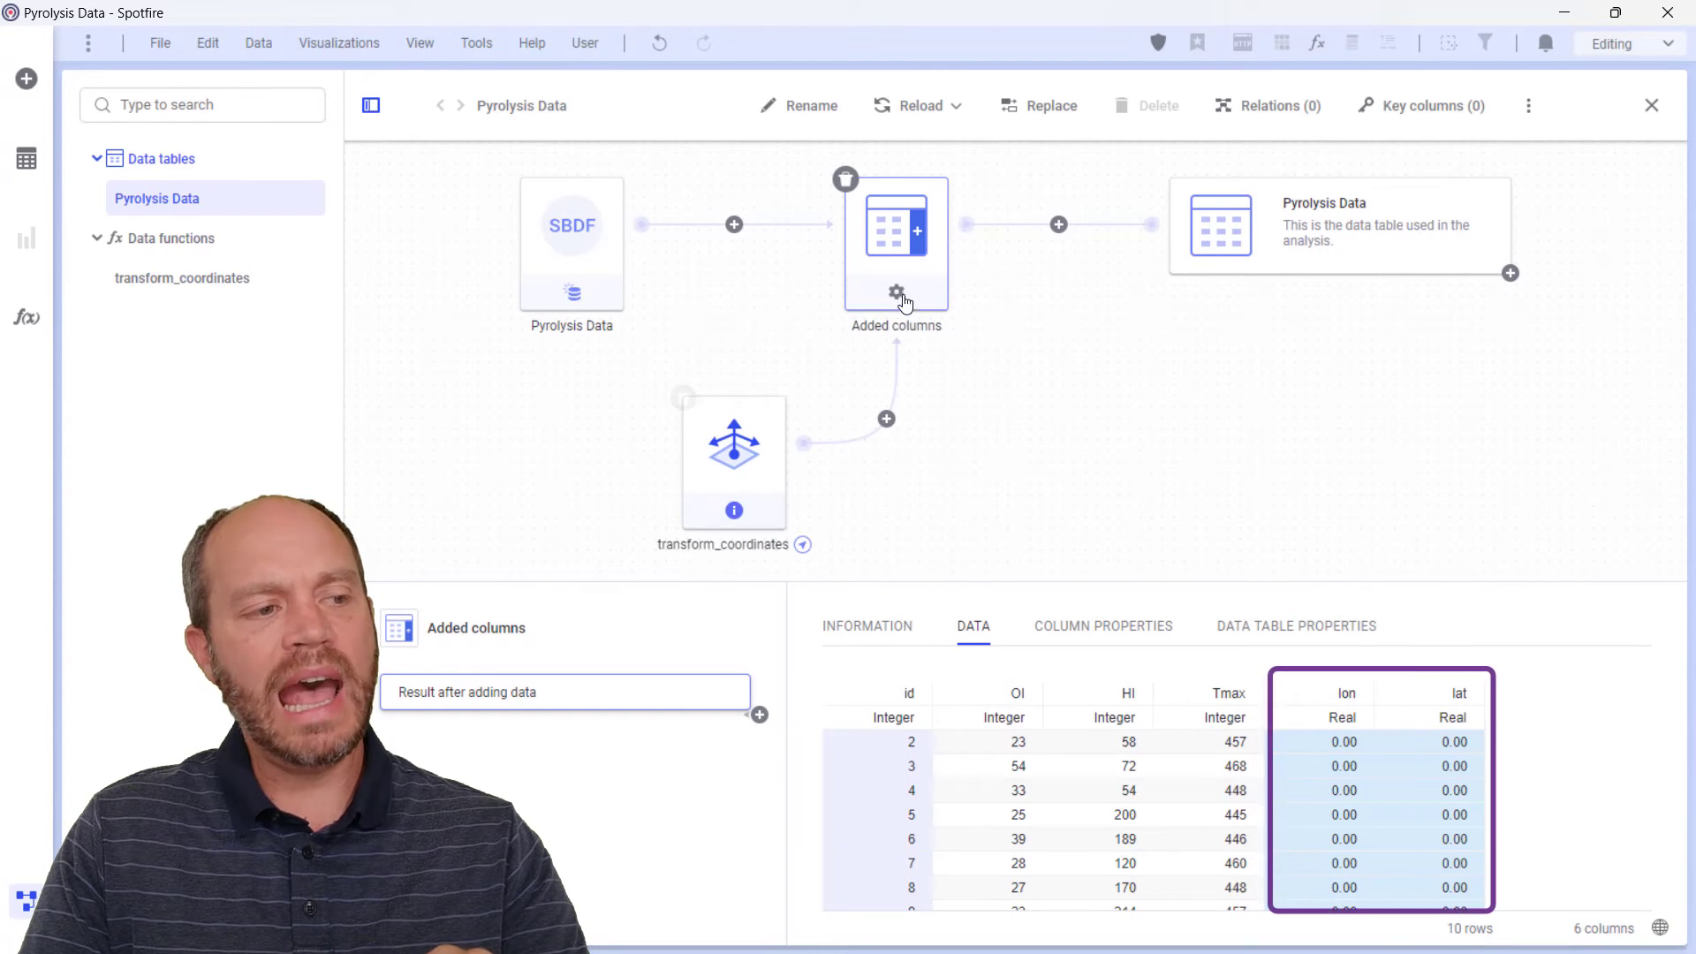
{"action": "left_click", "coordinate": [26, 901]}
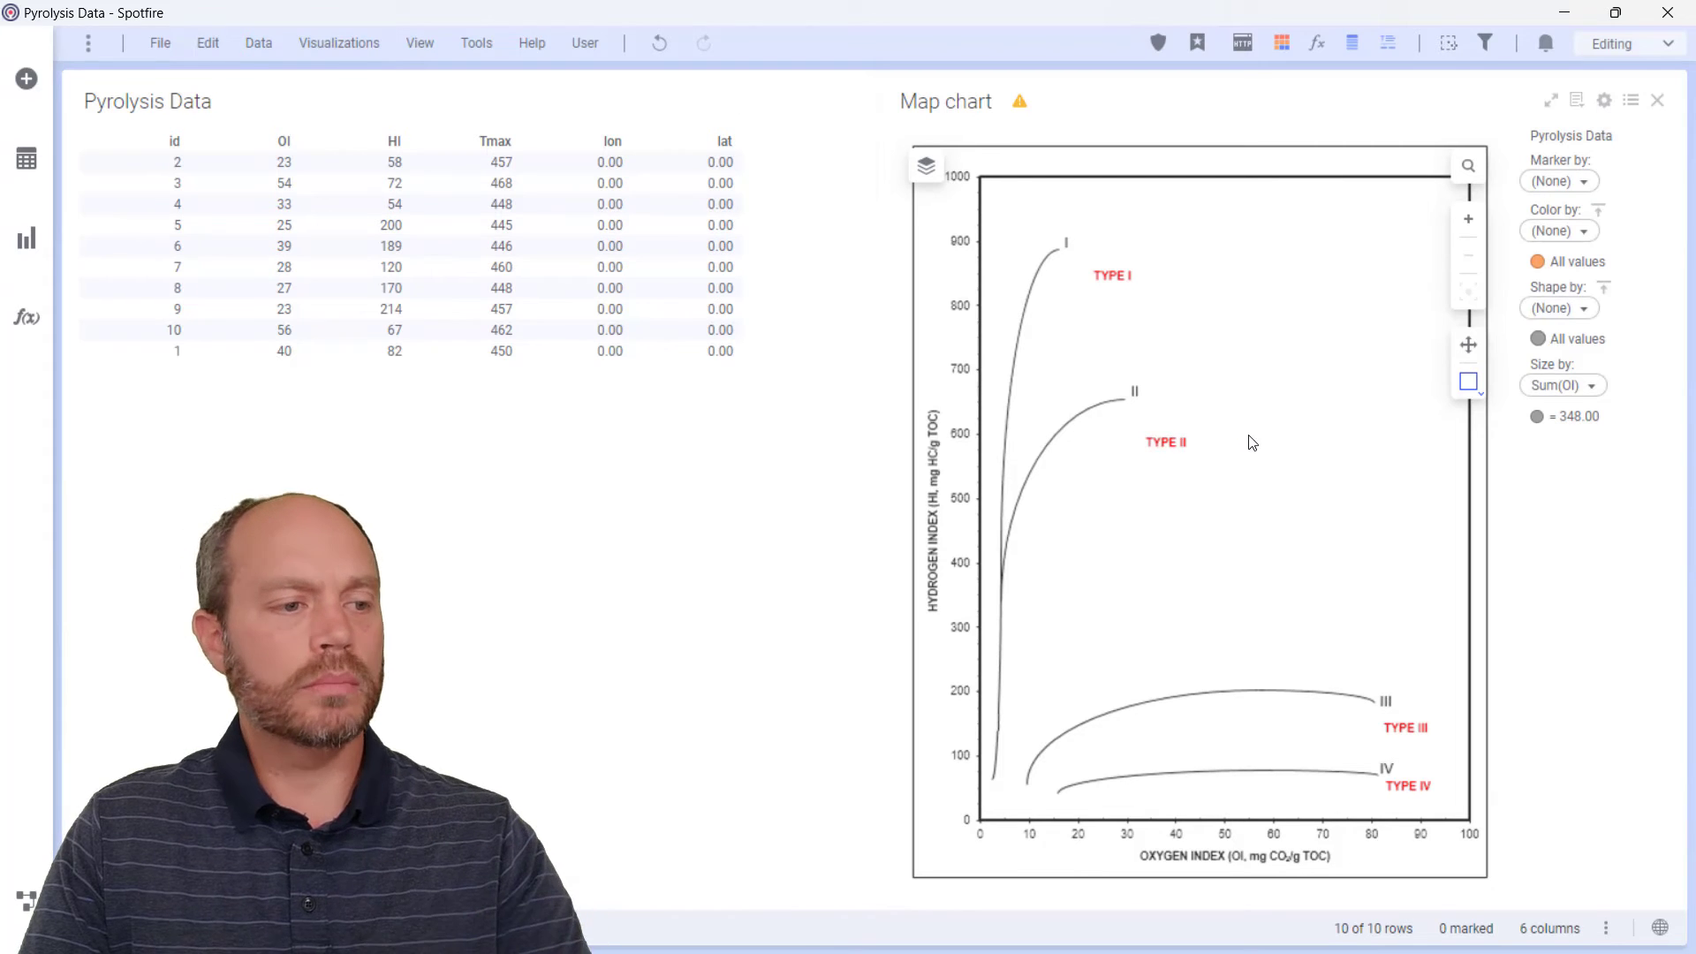
Step: Bring up positioning settings for the Pyrolysis Data marker layer in the map chart properties
{"action": "right_click", "coordinate": [1273, 439]}
{"action": "left_click", "coordinate": [1341, 938]}
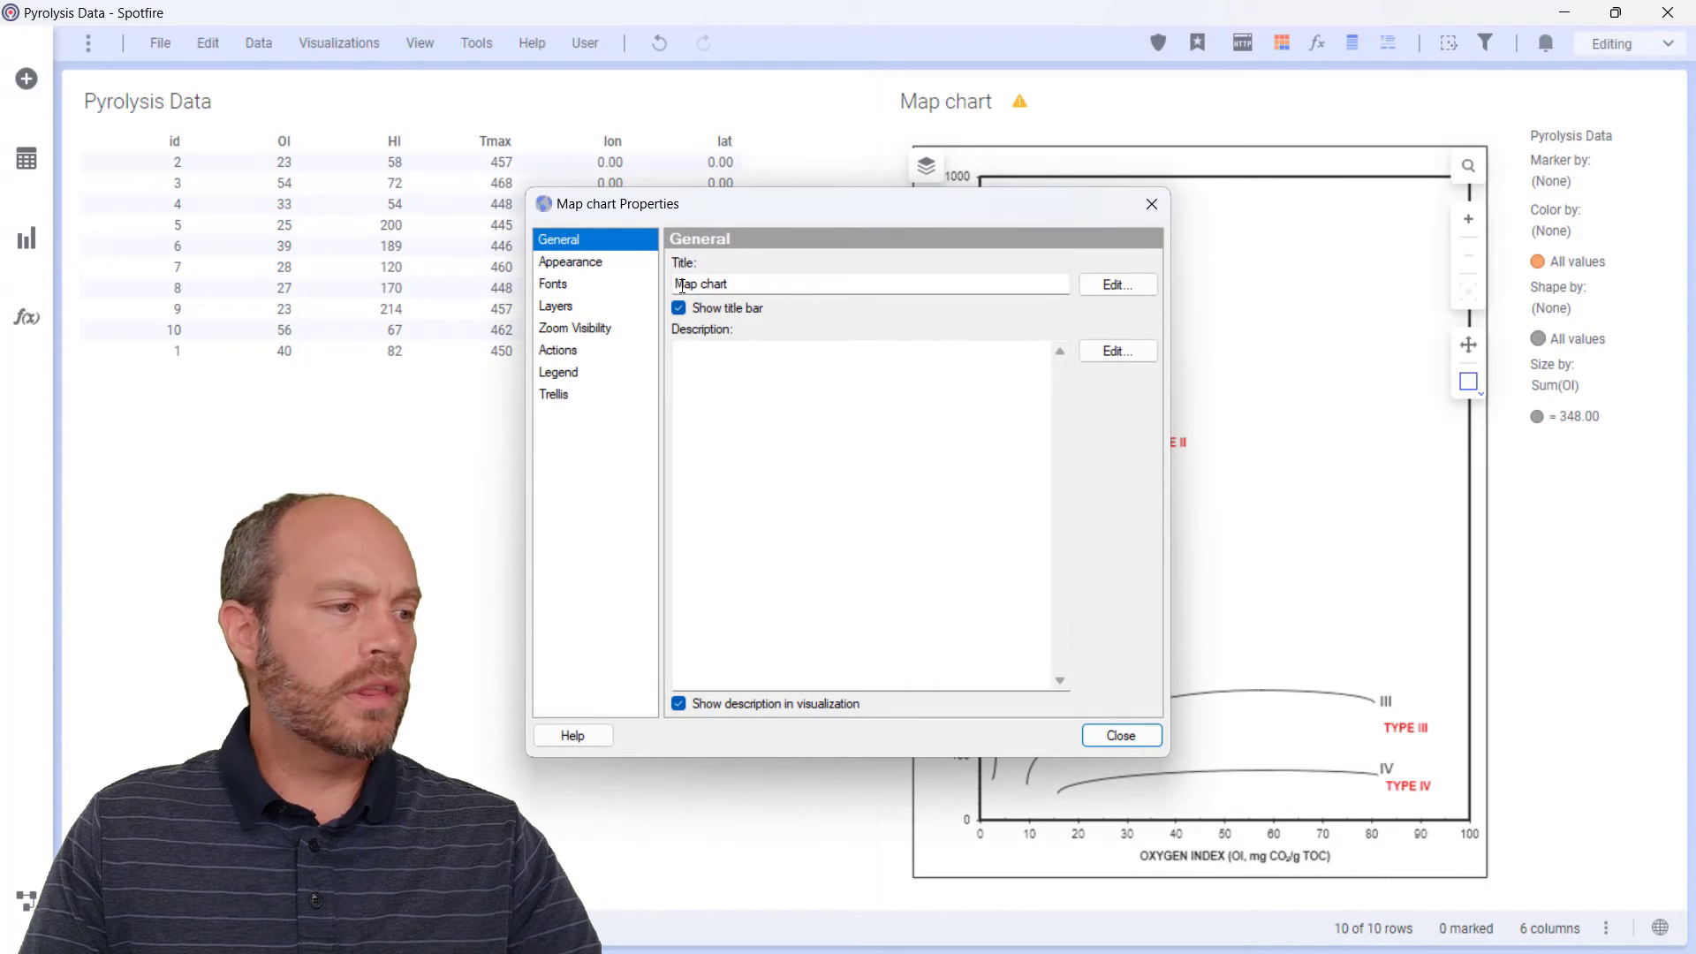
{"action": "left_click_drag", "start_coordinate": [791, 213], "coordinate": [1095, 272]}
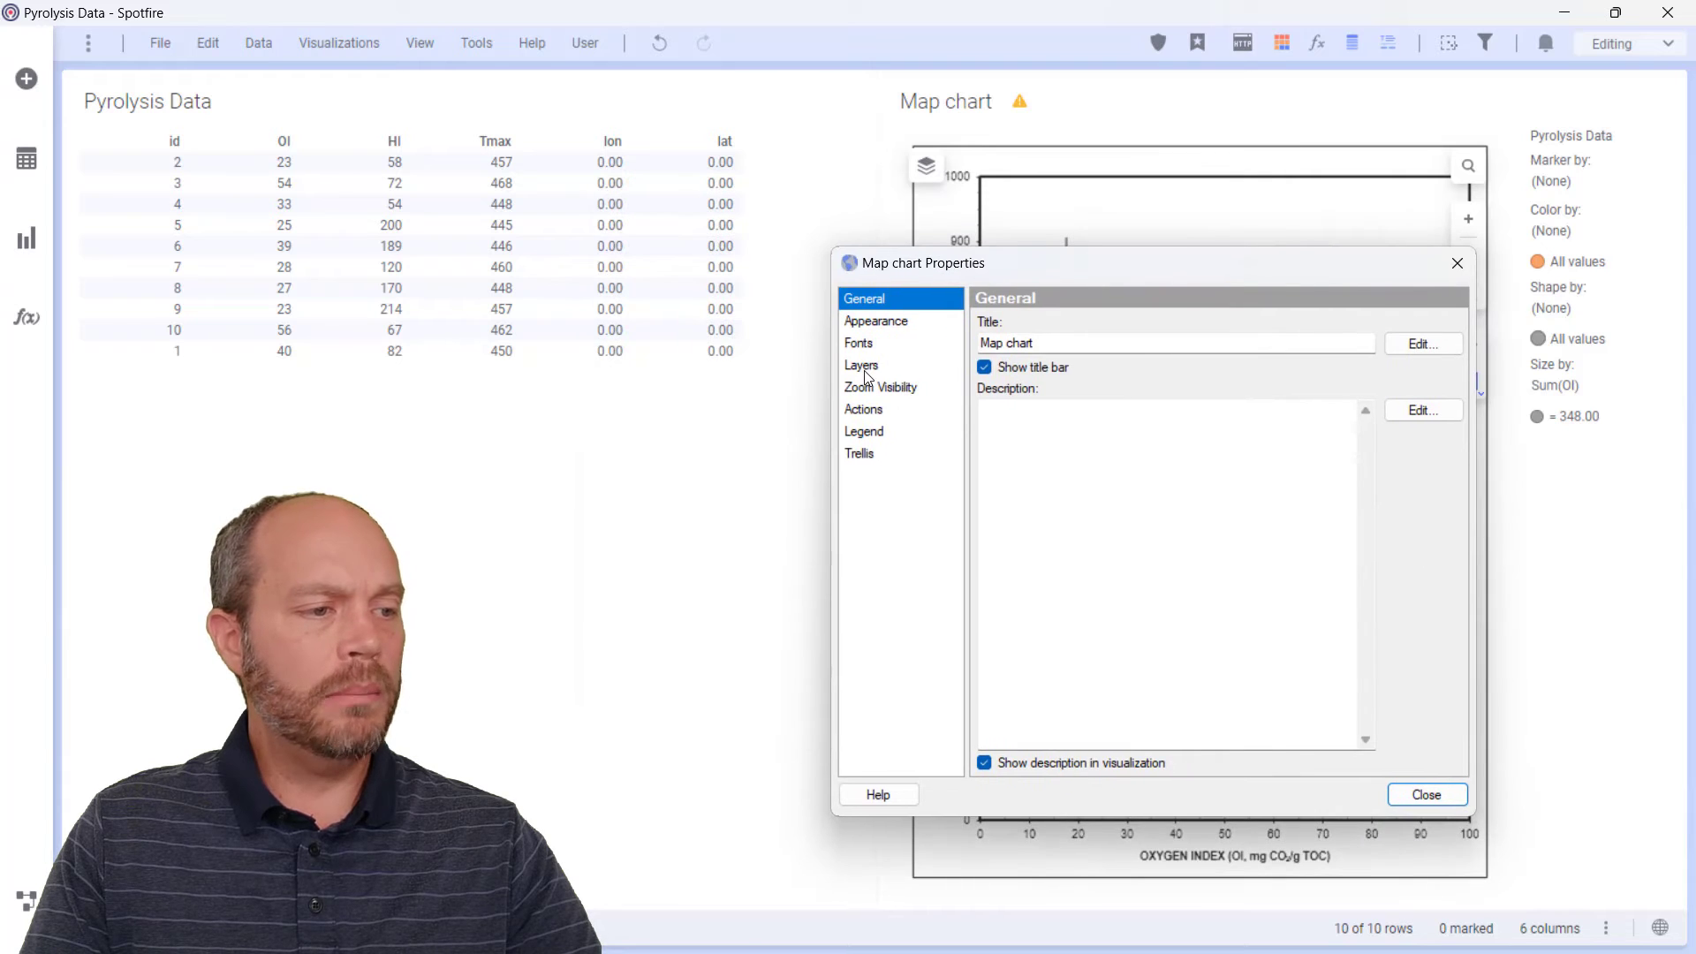
{"action": "left_click", "coordinate": [883, 320]}
{"action": "left_click", "coordinate": [861, 365]}
{"action": "left_click", "coordinate": [1073, 370]}
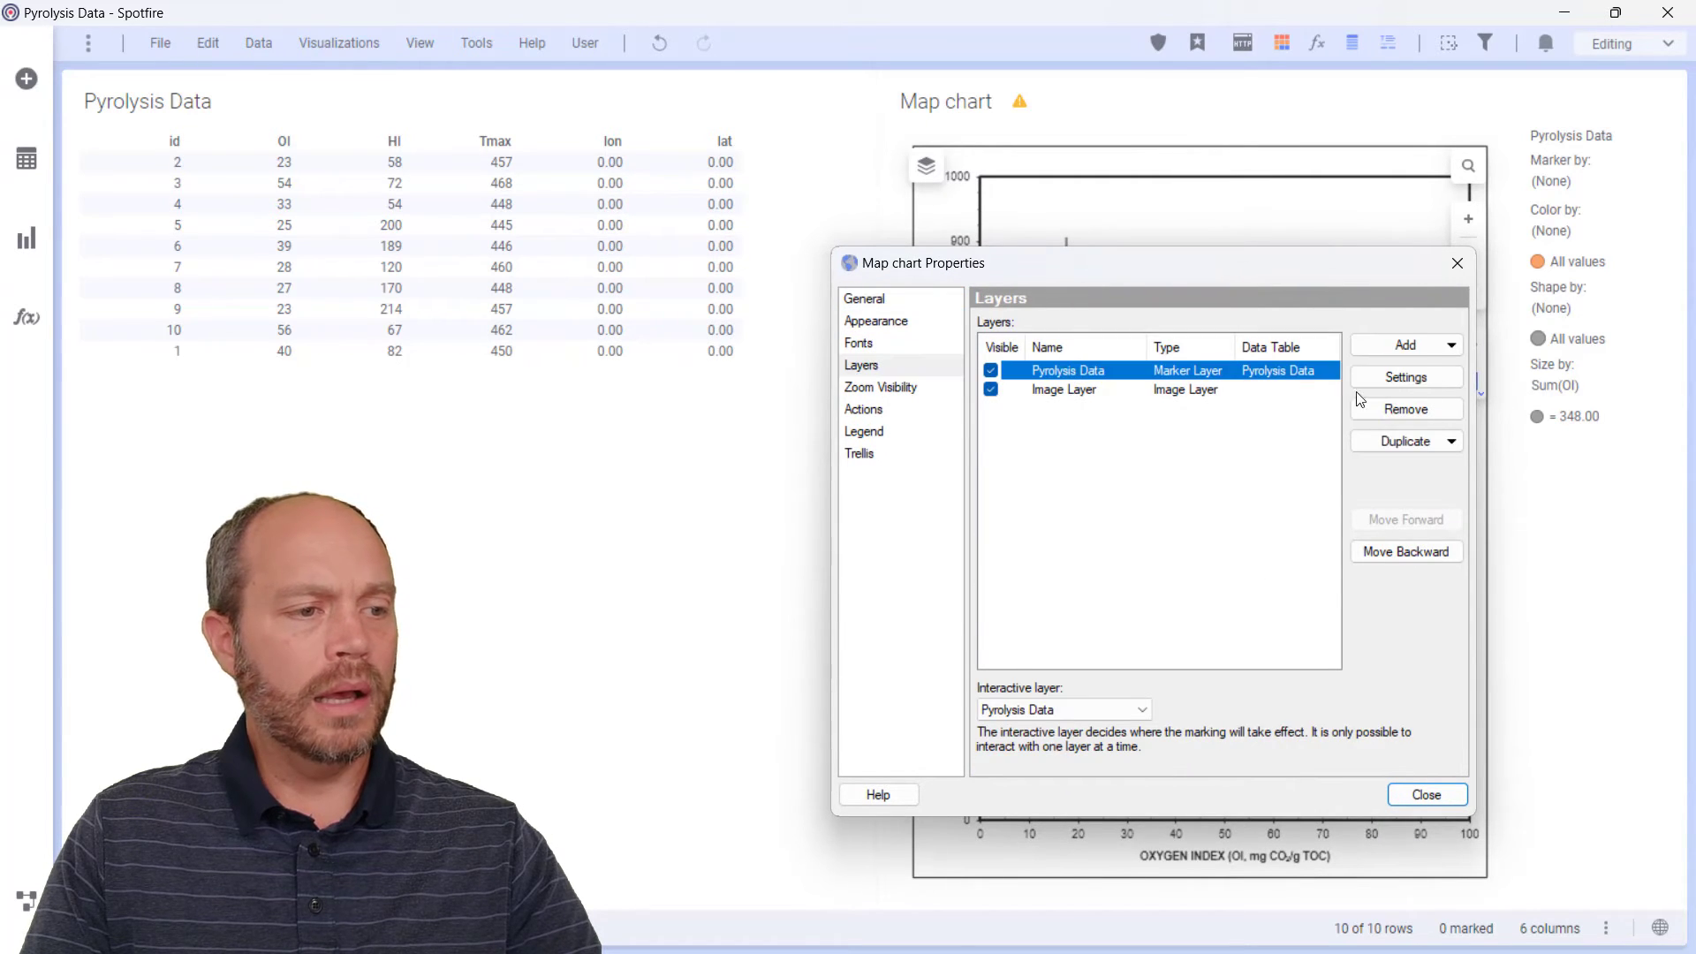
{"action": "left_click", "coordinate": [1413, 380]}
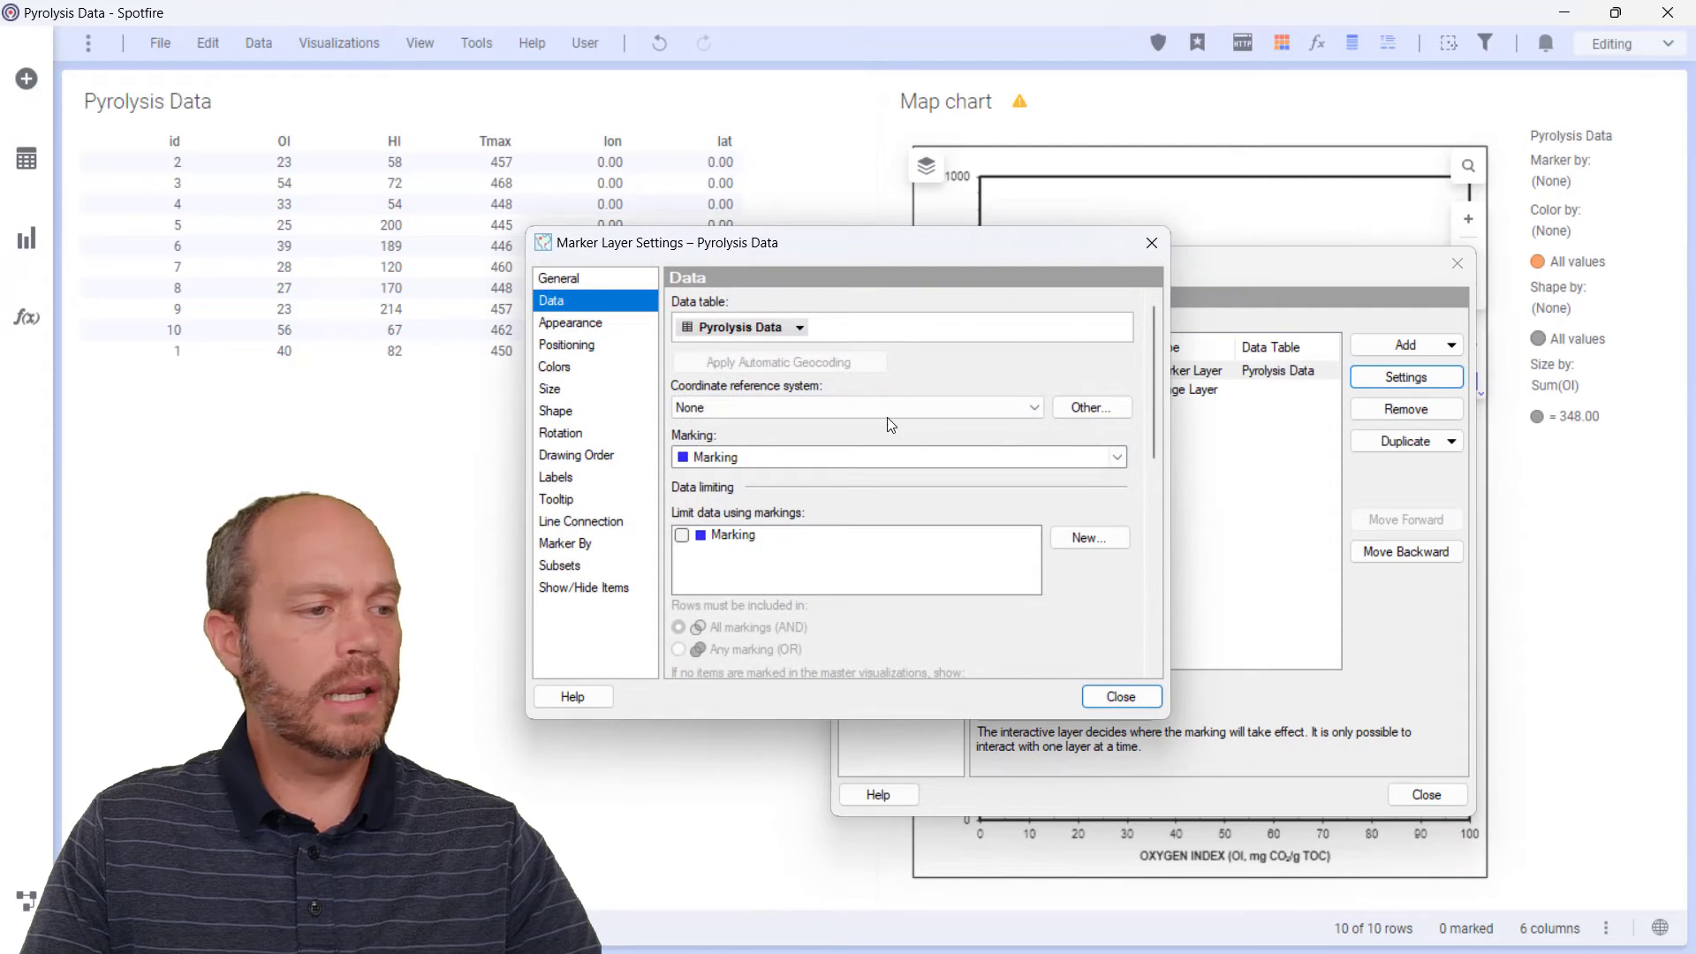
{"action": "key", "text": "Down"}
{"action": "key", "text": "Down"}
{"action": "scroll", "coordinate": [820, 518], "scroll_direction": "down", "scroll_amount": 3}
Step: Set X position column to lon and Y to lat, both with aggregation None
{"action": "left_click", "coordinate": [759, 597]}
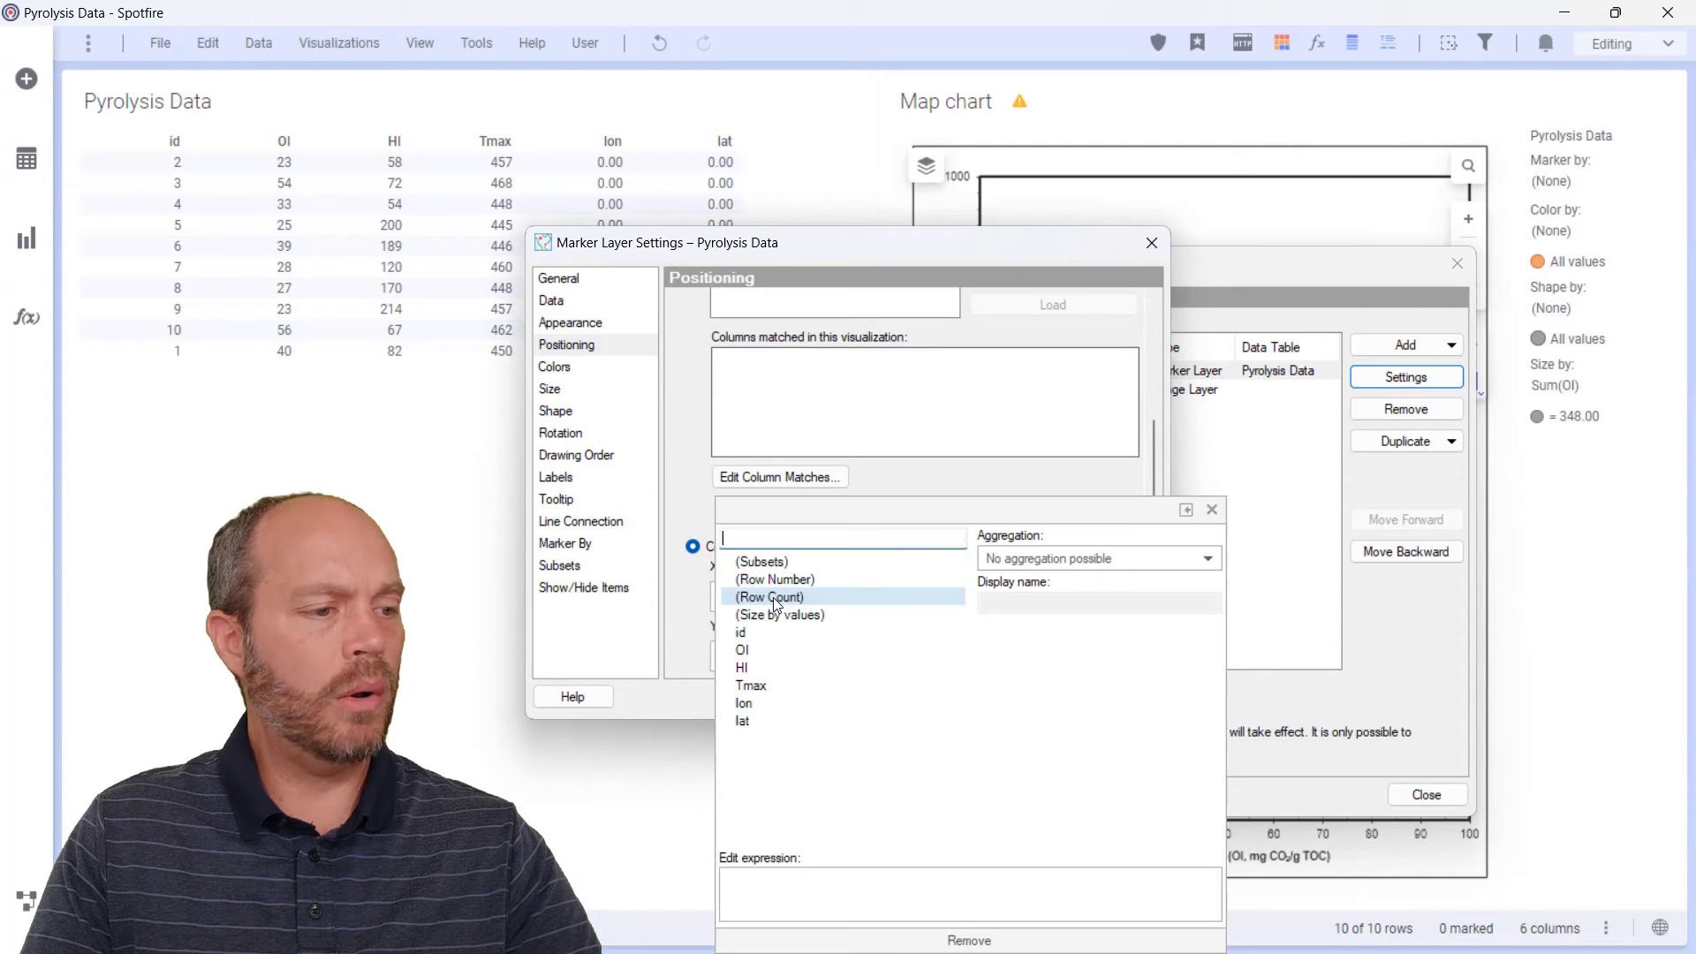
{"action": "left_click", "coordinate": [743, 721]}
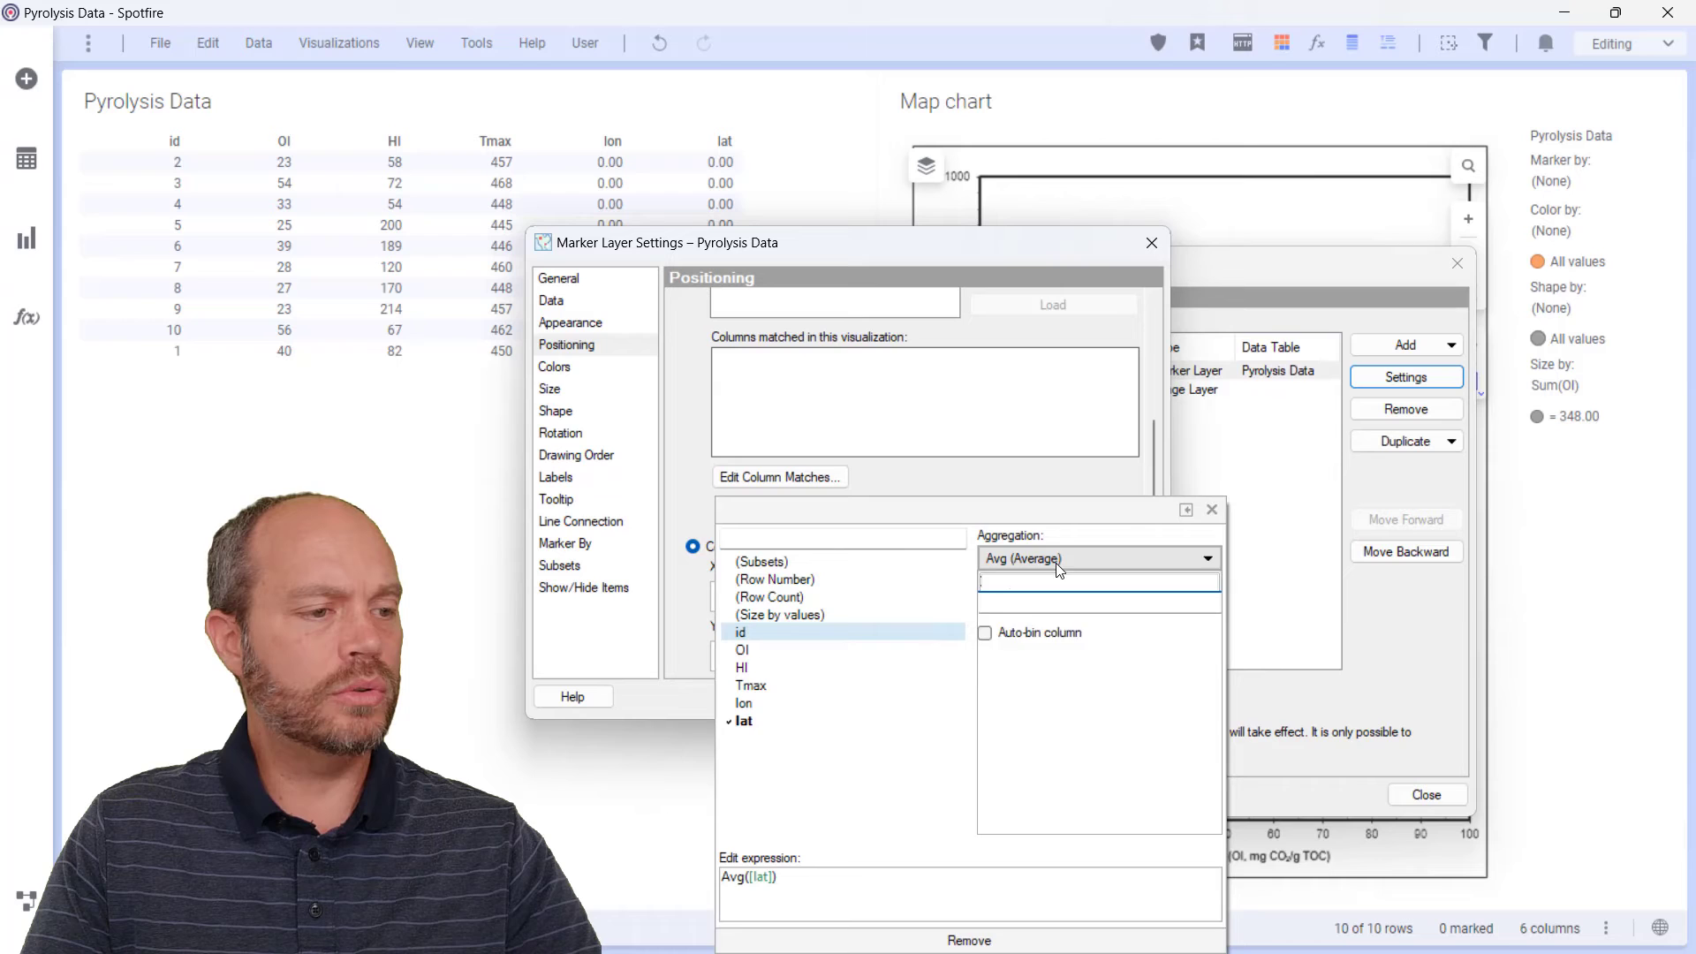
{"action": "left_click", "coordinate": [1099, 558]}
{"action": "left_click", "coordinate": [1015, 584]}
{"action": "left_click", "coordinate": [757, 600]}
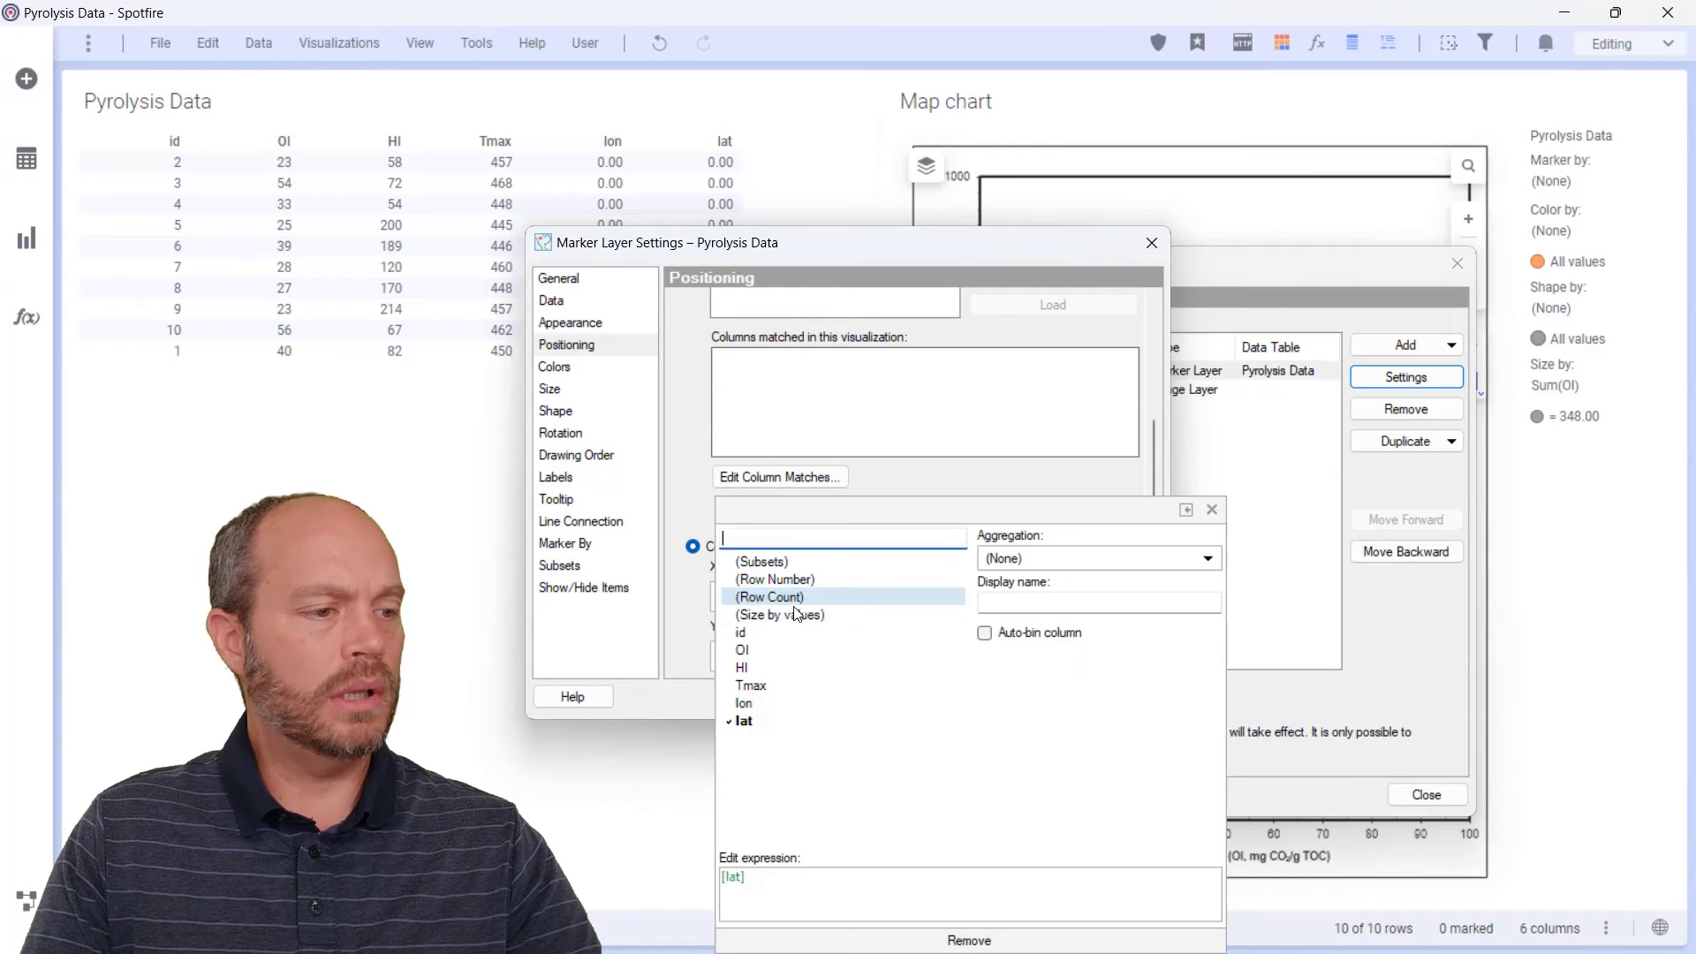
{"action": "left_click", "coordinate": [814, 703]}
{"action": "left_click", "coordinate": [1075, 565]}
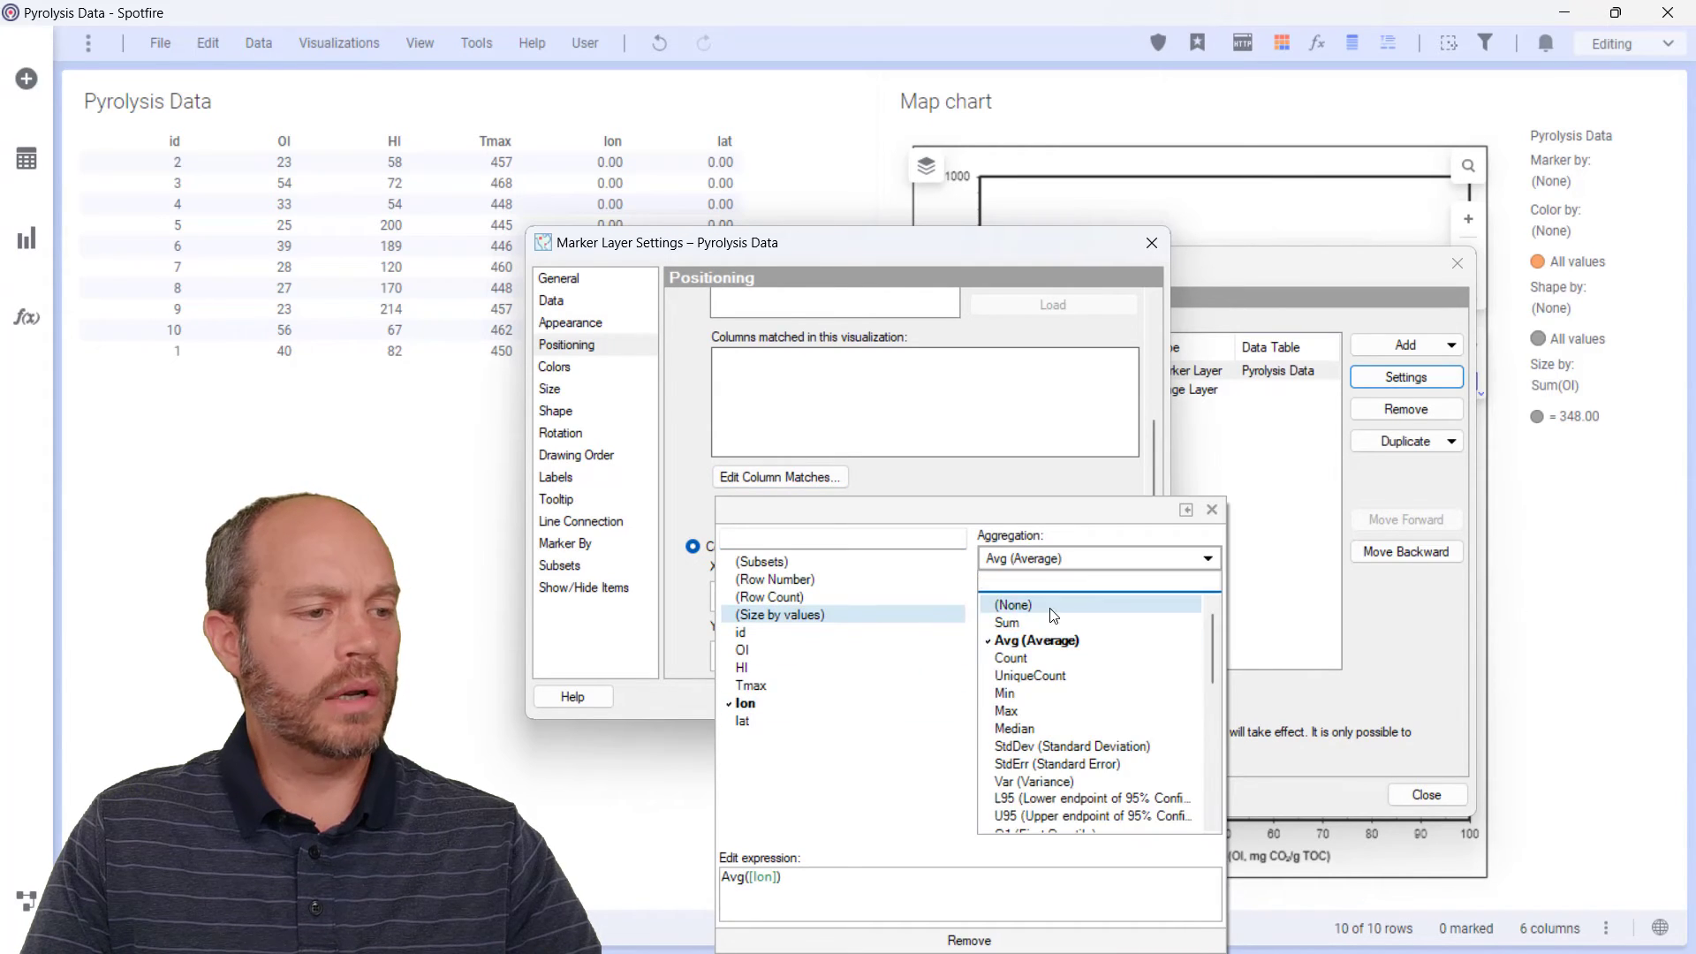
{"action": "left_click", "coordinate": [978, 561]}
{"action": "left_click", "coordinate": [769, 656]}
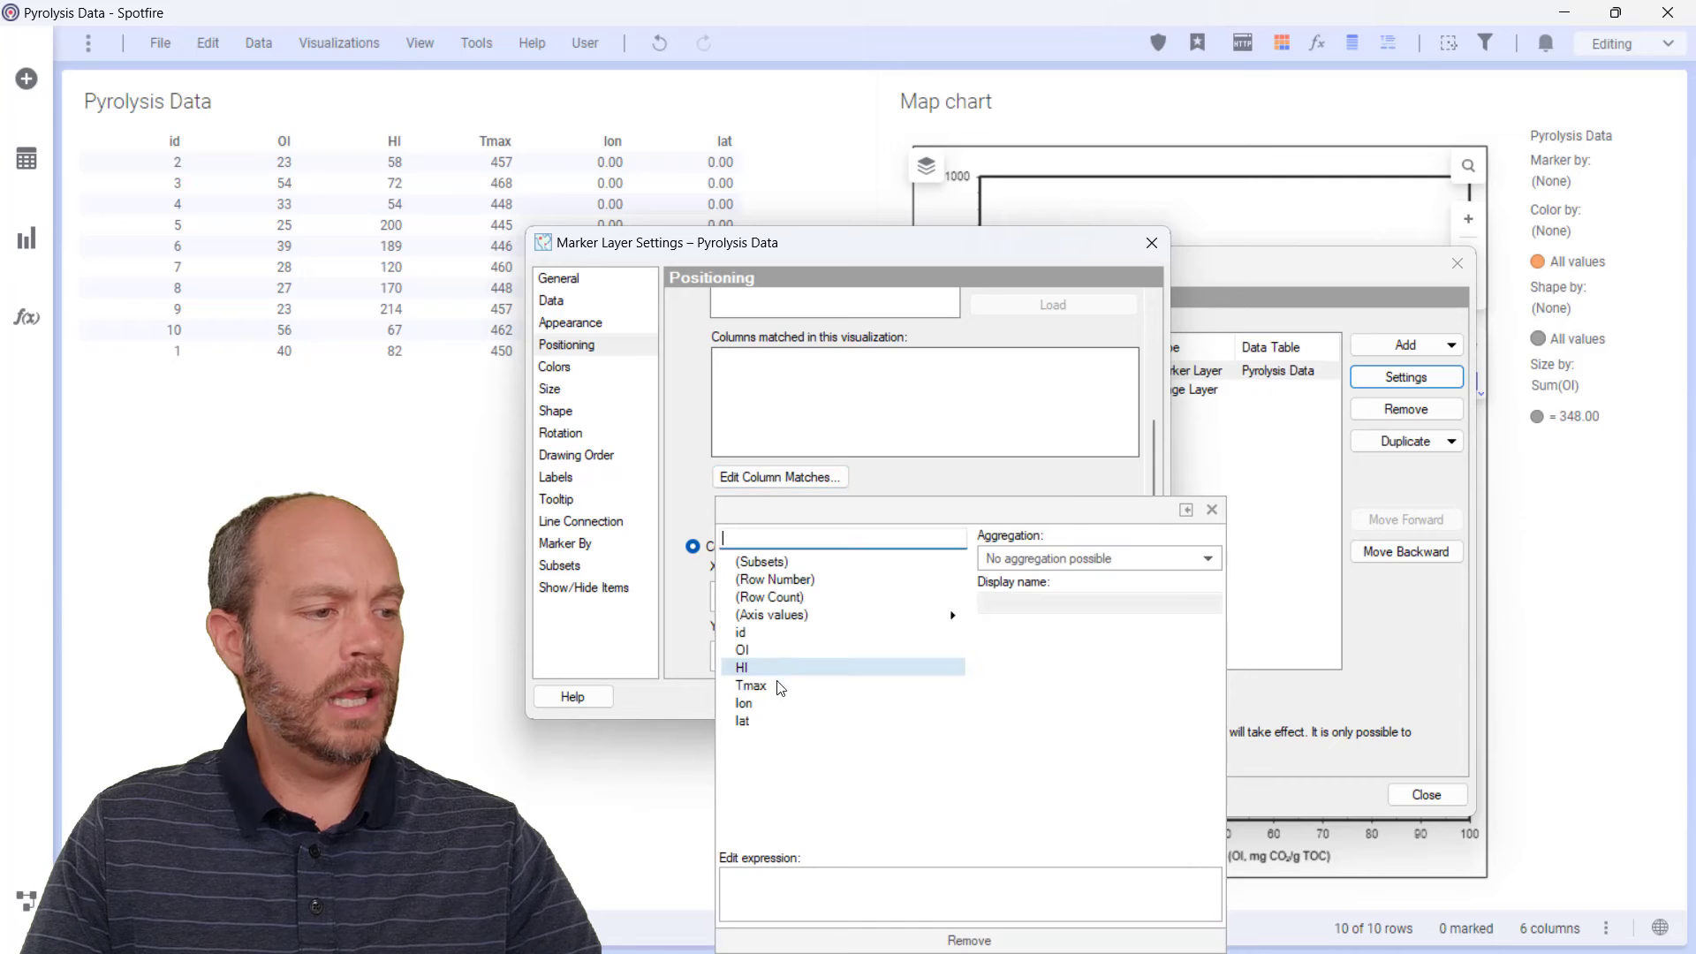
{"action": "left_click", "coordinate": [742, 721]}
{"action": "left_click", "coordinate": [1091, 562]}
{"action": "left_click", "coordinate": [1060, 605]}
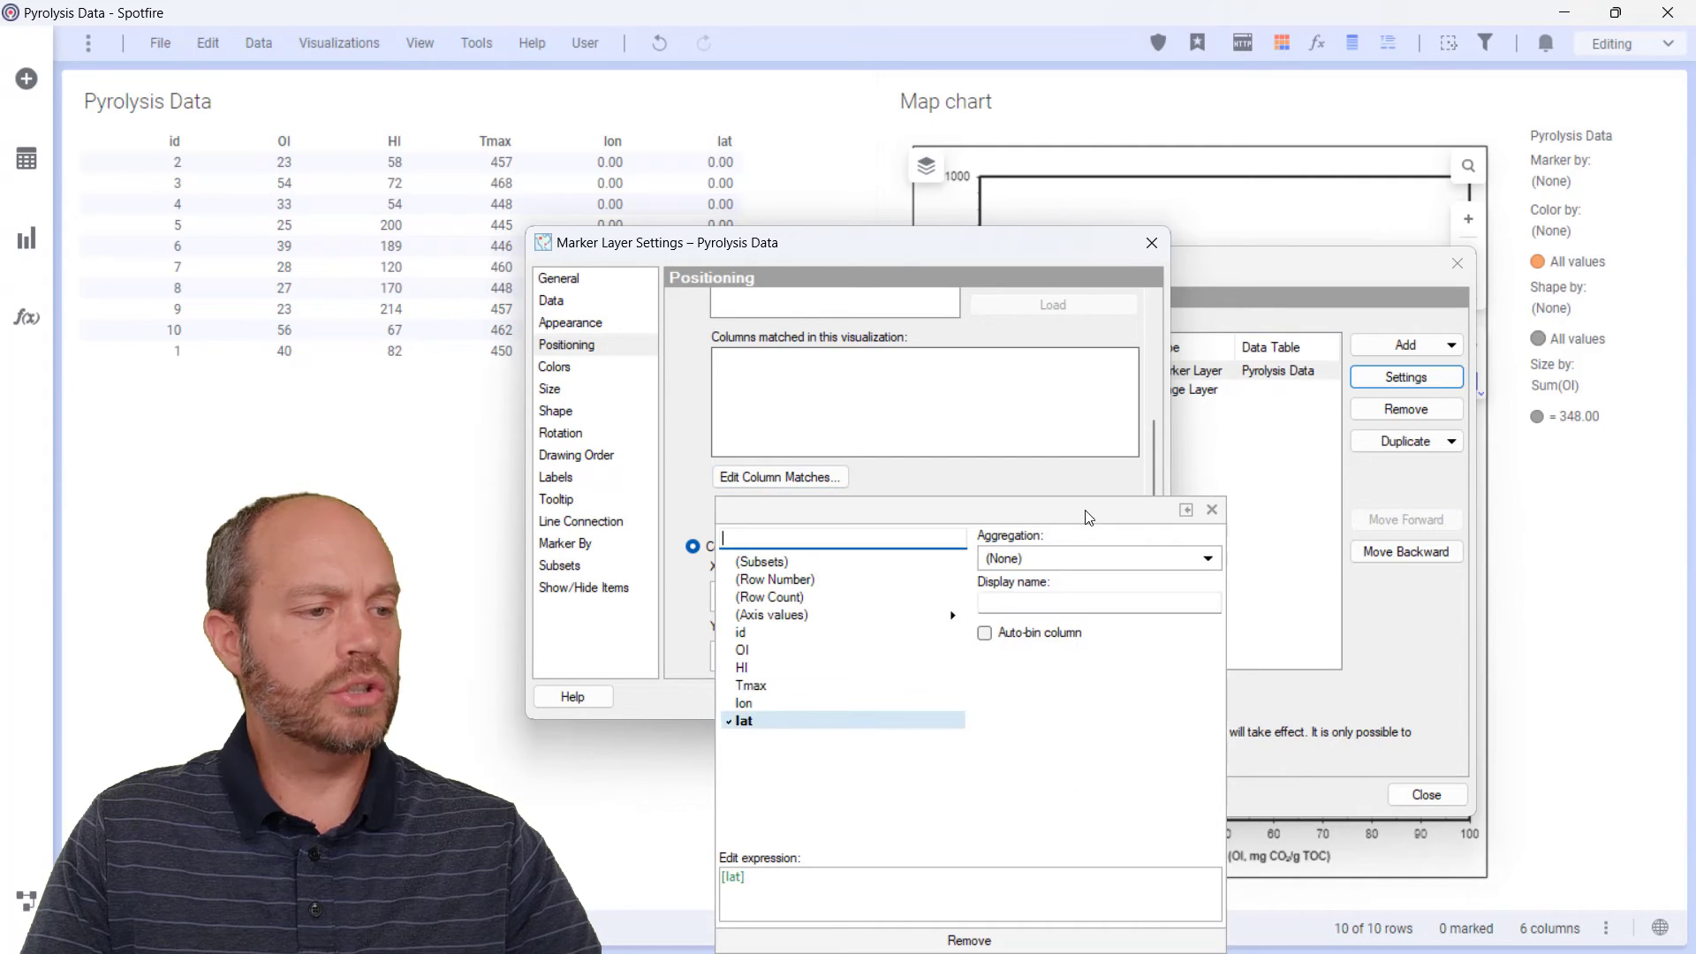
{"action": "left_click", "coordinate": [1093, 491]}
{"action": "left_click", "coordinate": [1104, 692]}
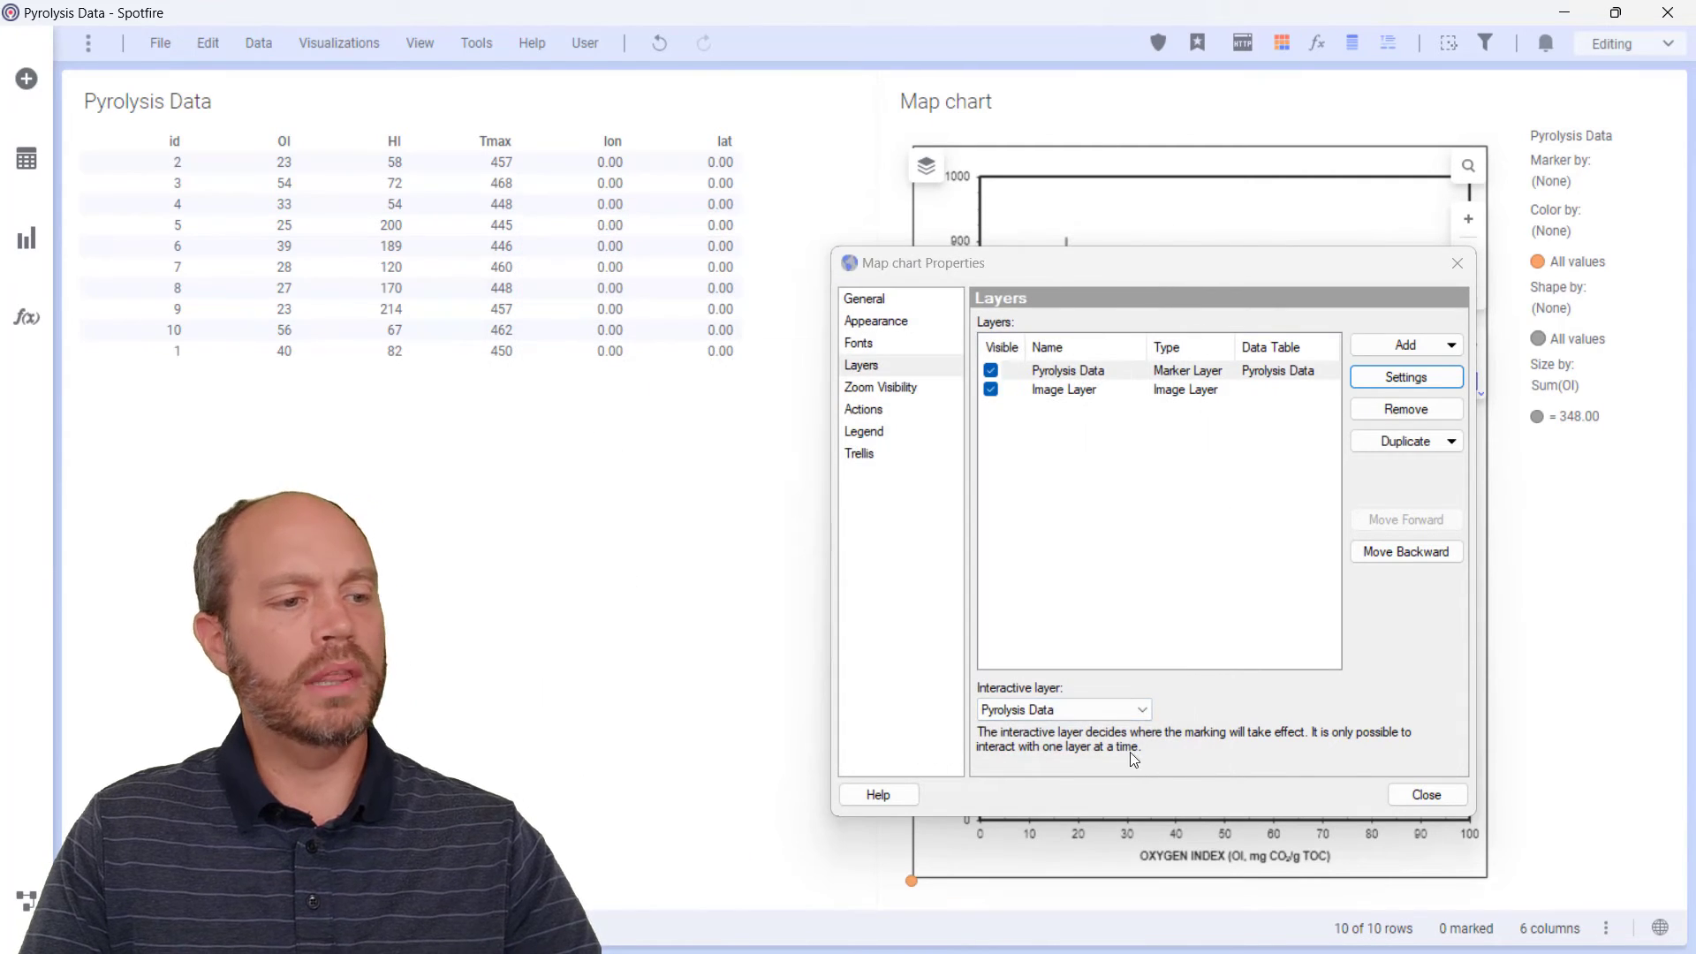
Step: Copy the map coordinates of the diagram's lower-left corner
{"action": "left_click", "coordinate": [1413, 795]}
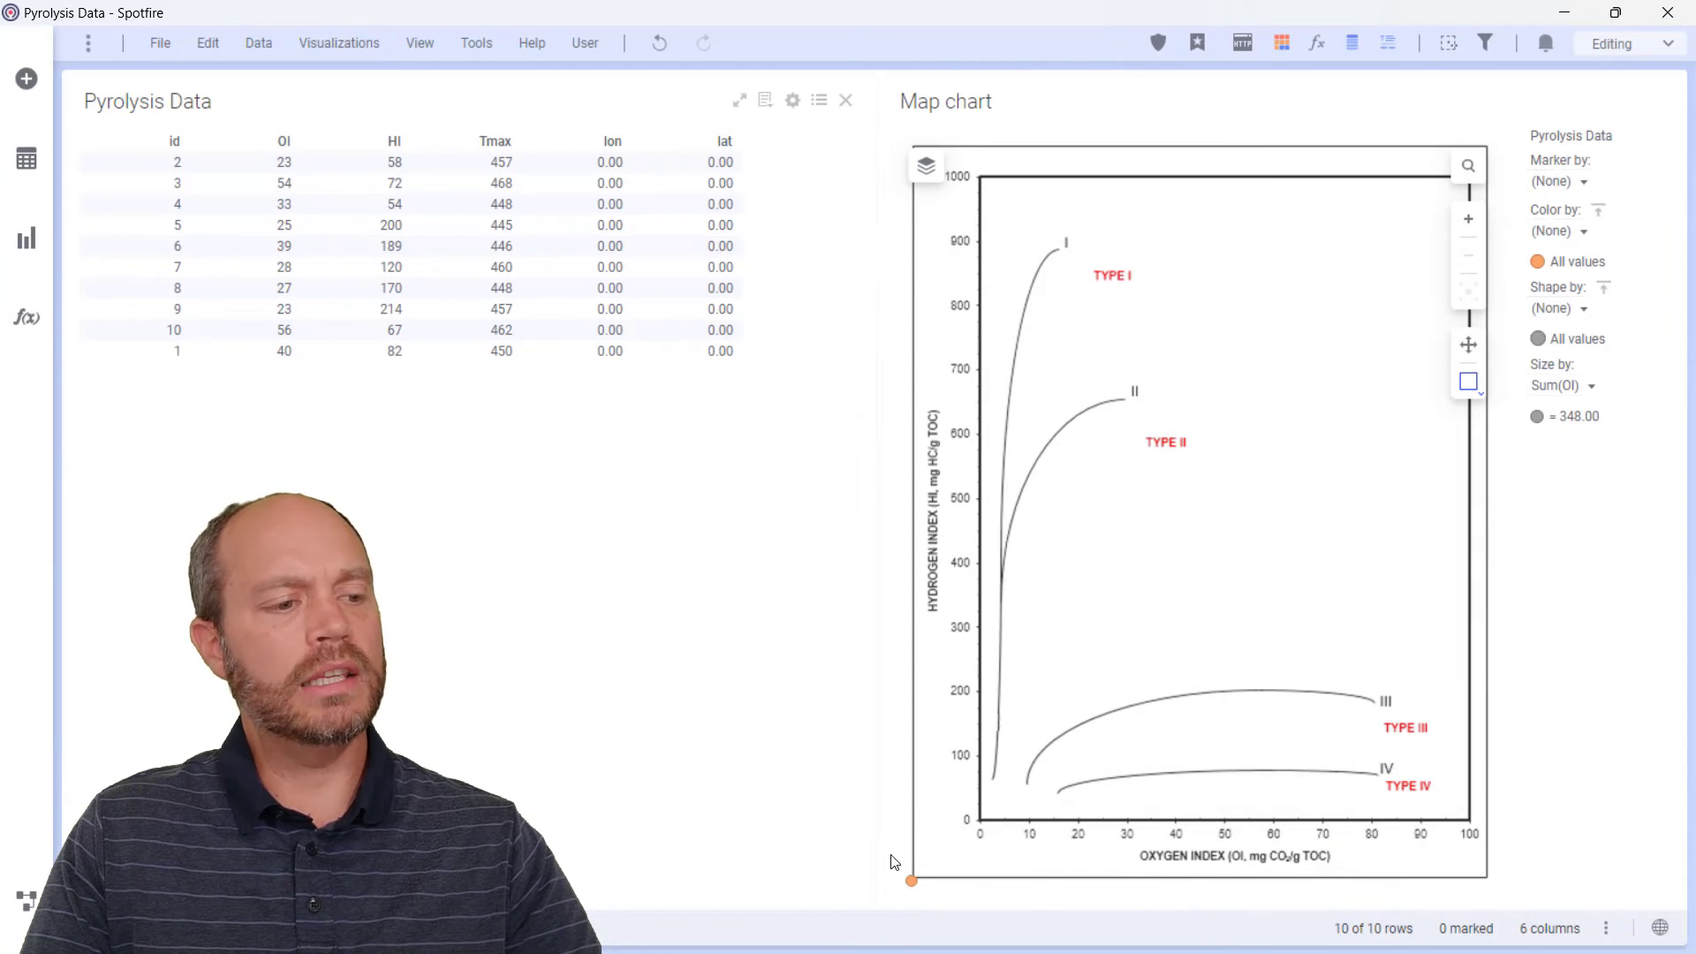
{"action": "left_click", "coordinate": [911, 881]}
{"action": "left_click", "coordinate": [941, 903]}
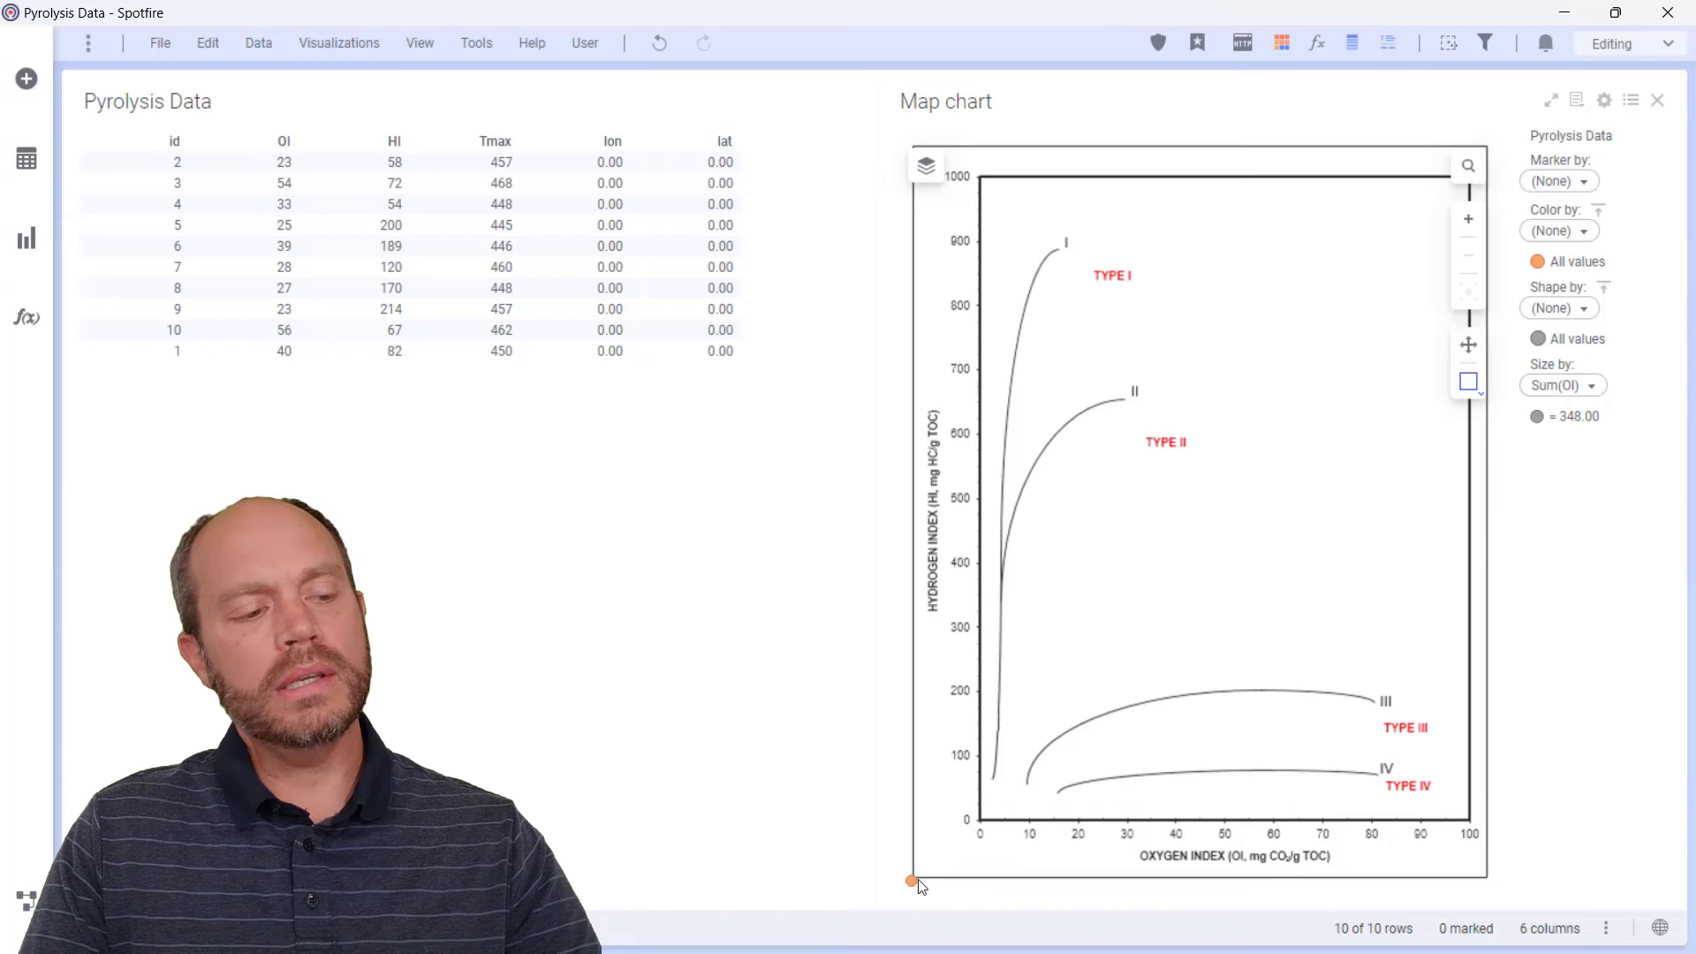
{"action": "right_click", "coordinate": [982, 825]}
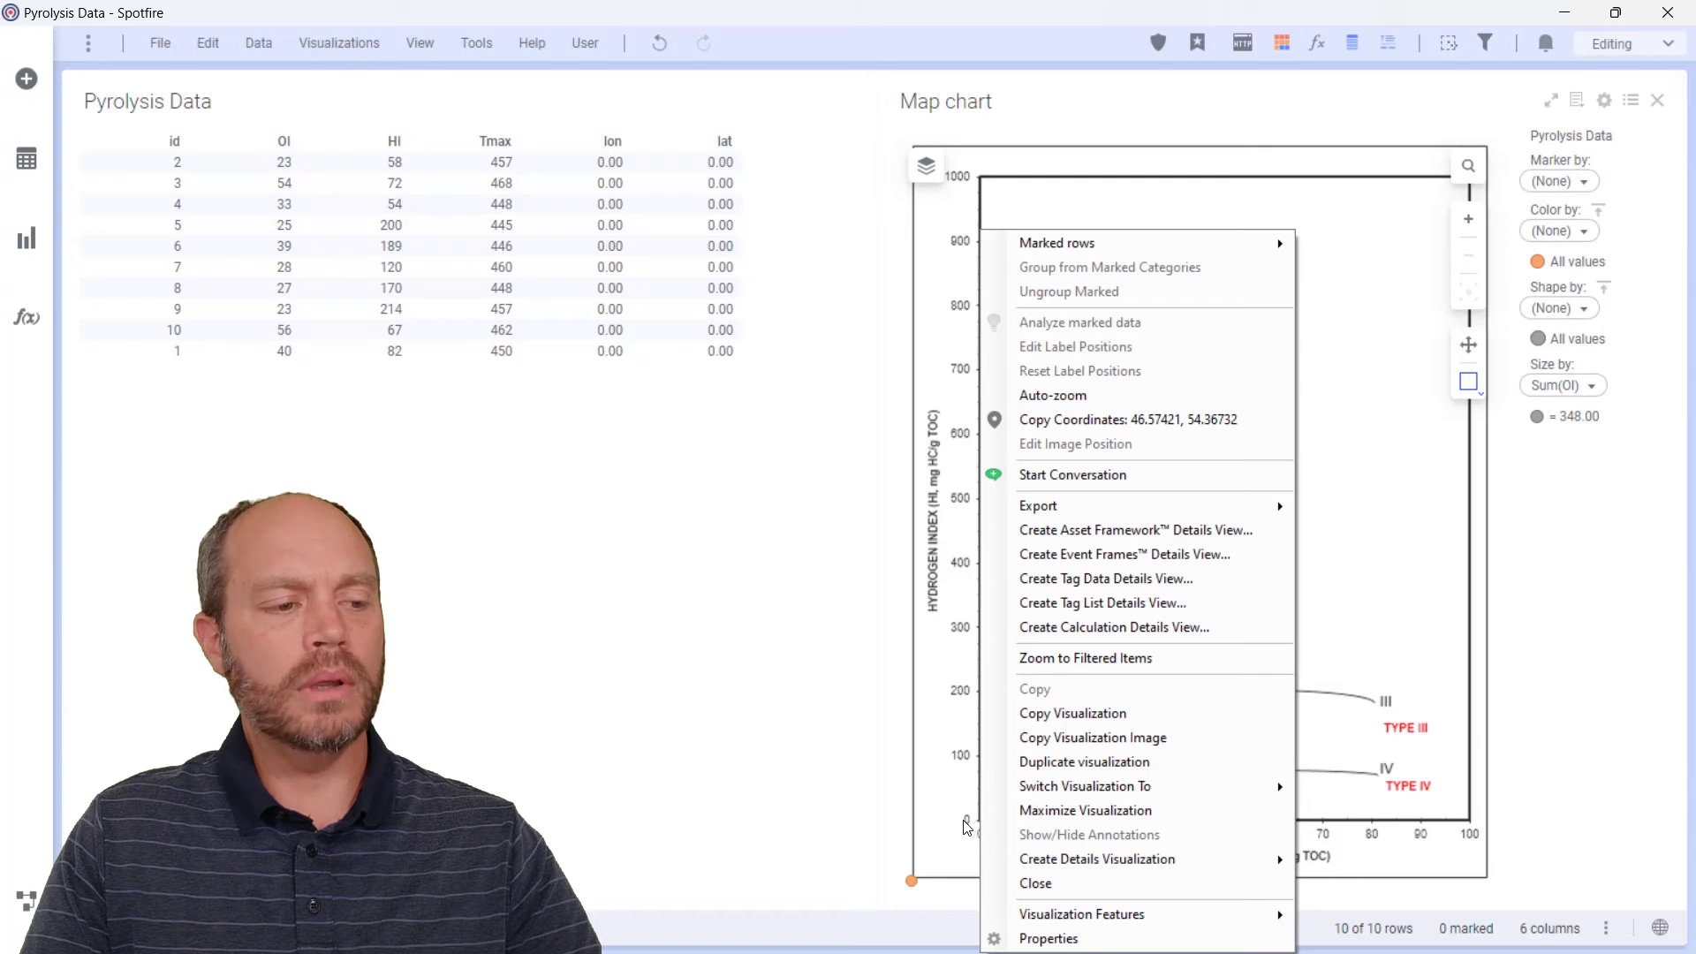
{"action": "left_click", "coordinate": [1160, 421]}
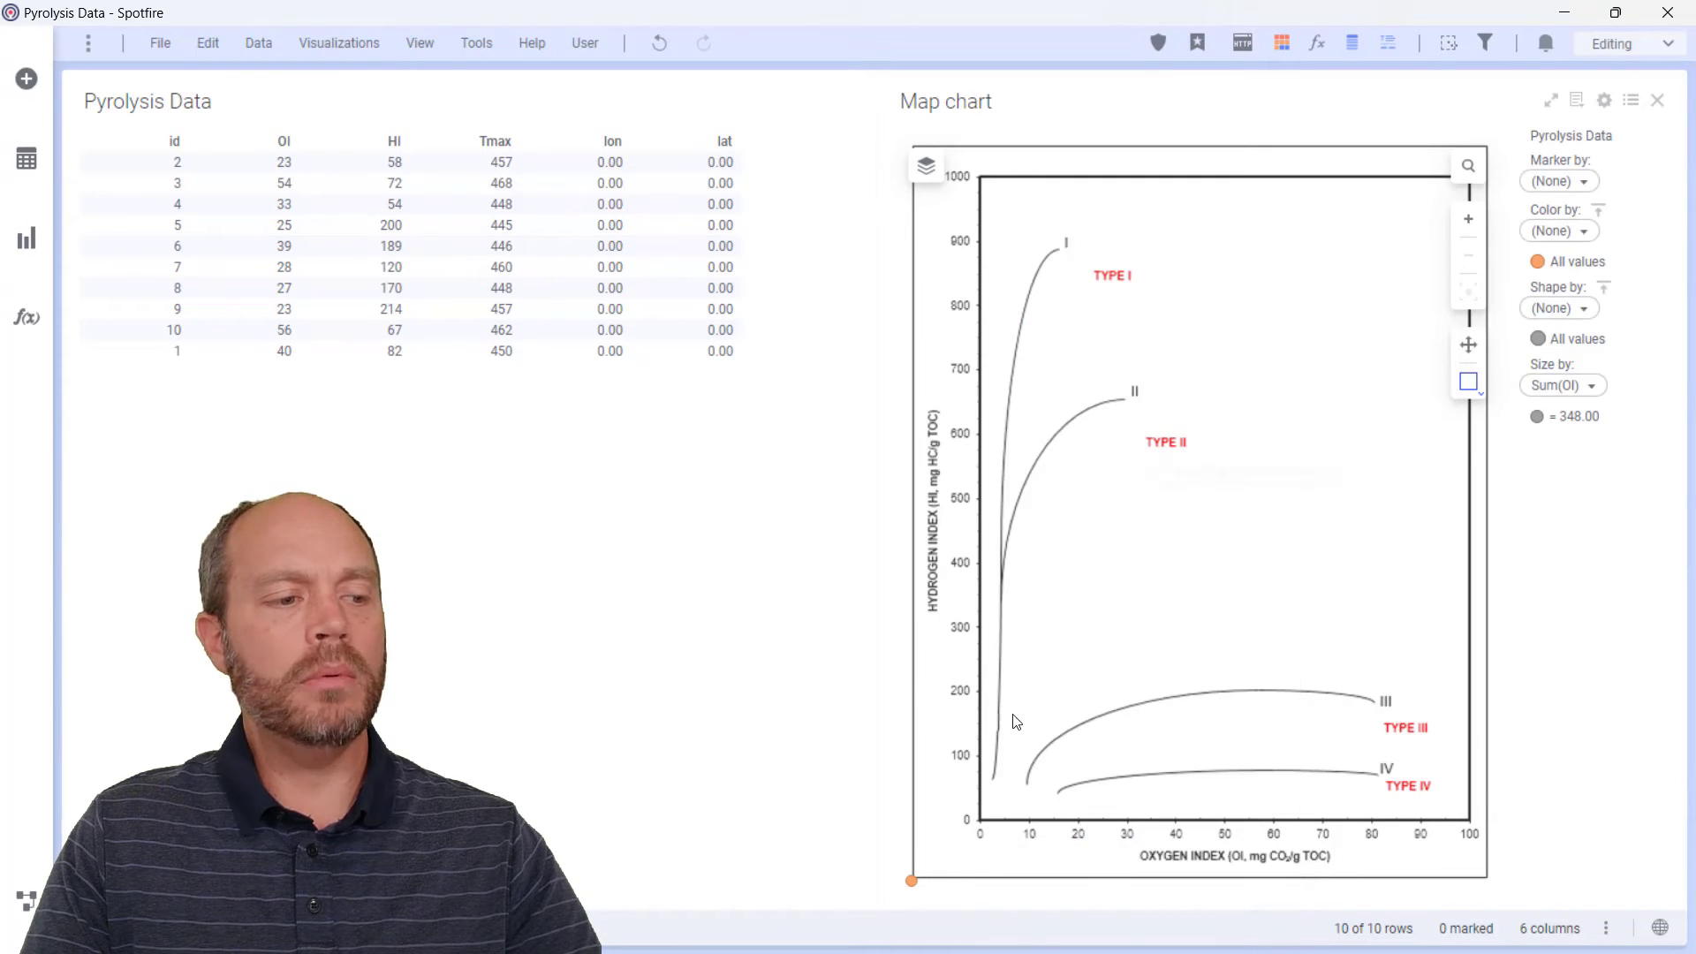
Step: Show the Data table selector on the table visualization
{"action": "right_click", "coordinate": [802, 225]}
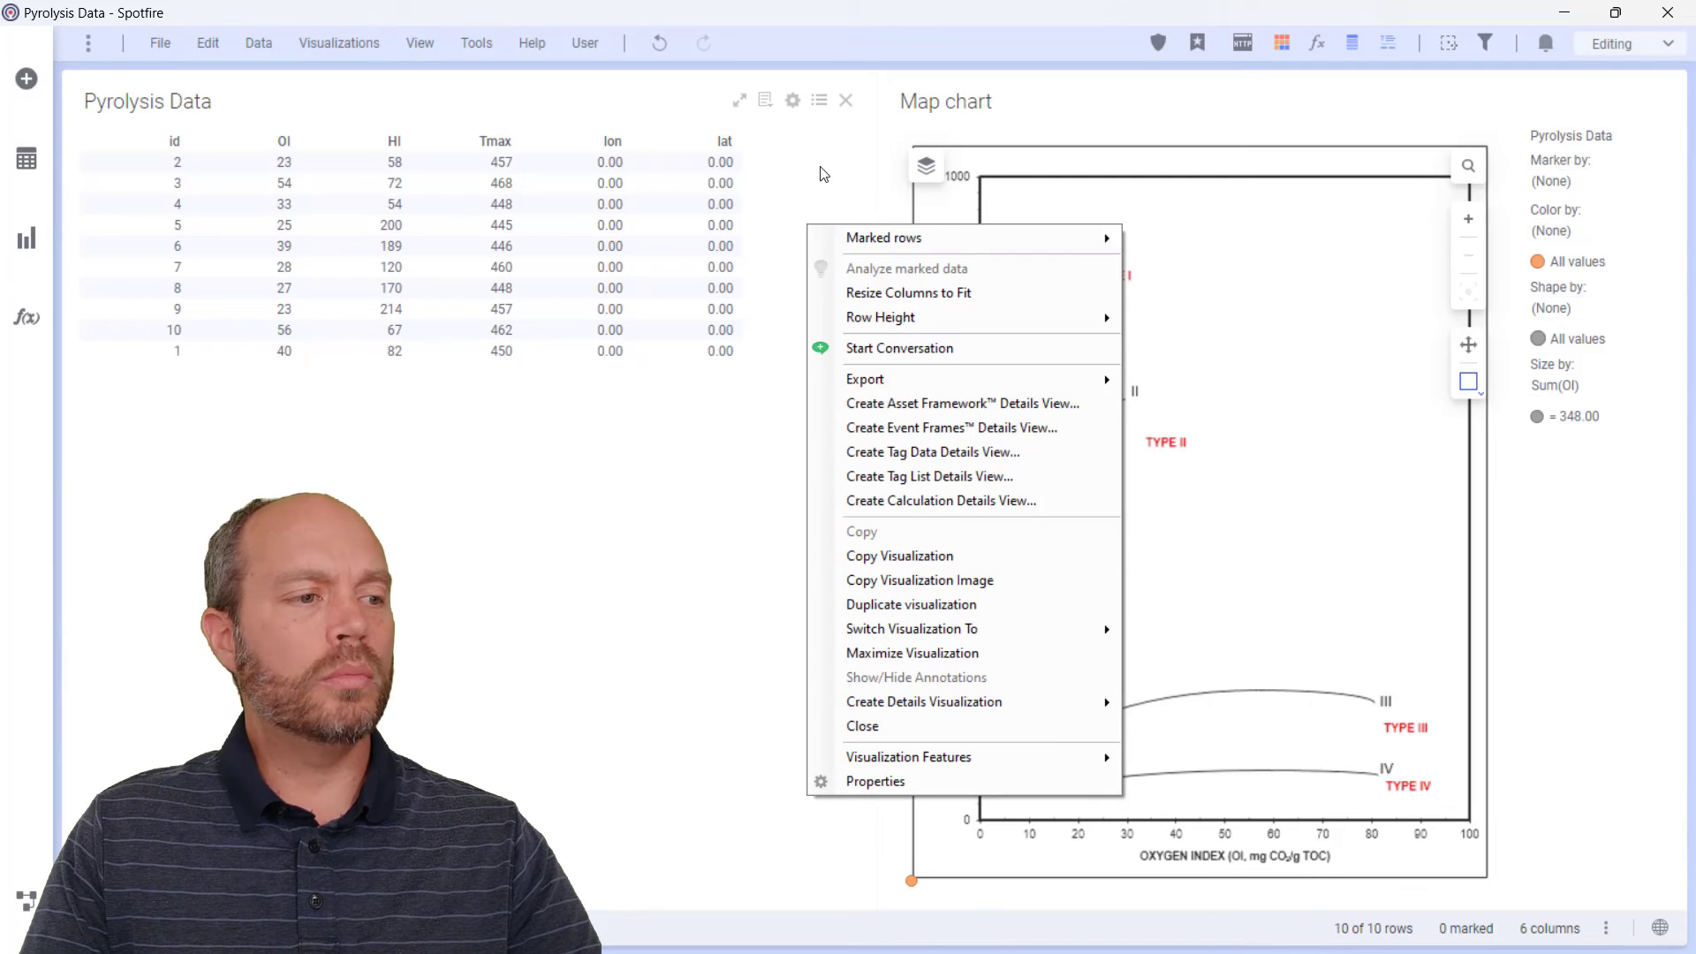
{"action": "left_click", "coordinate": [827, 168]}
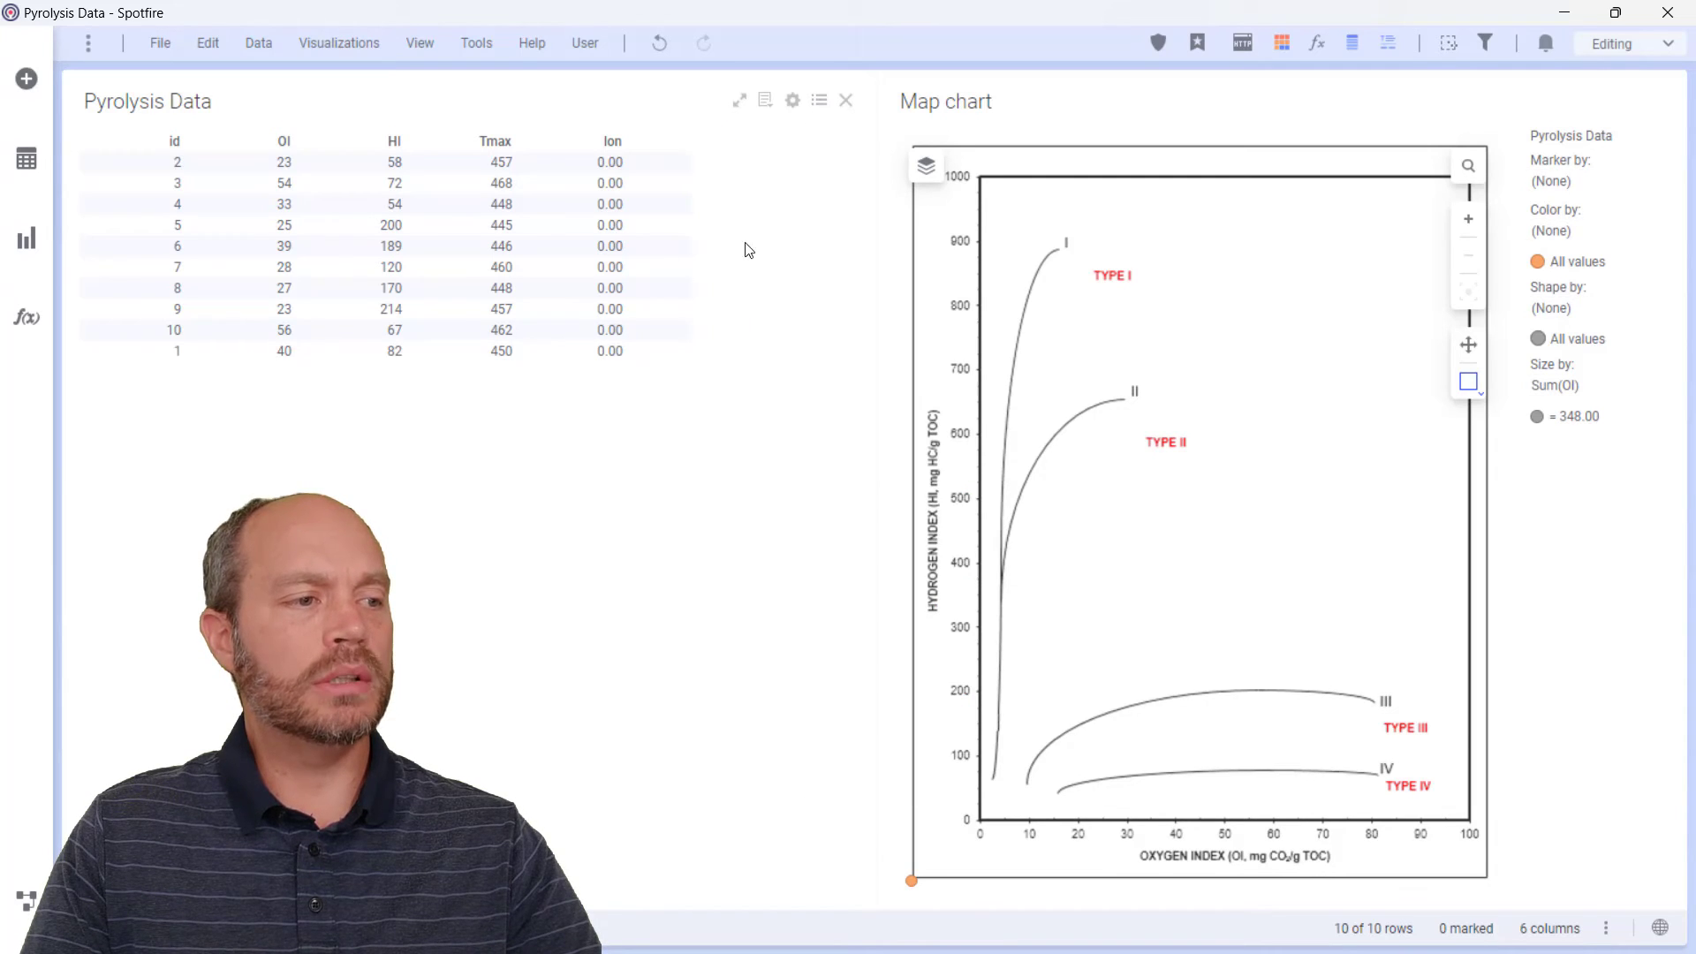
{"action": "right_click", "coordinate": [782, 221]}
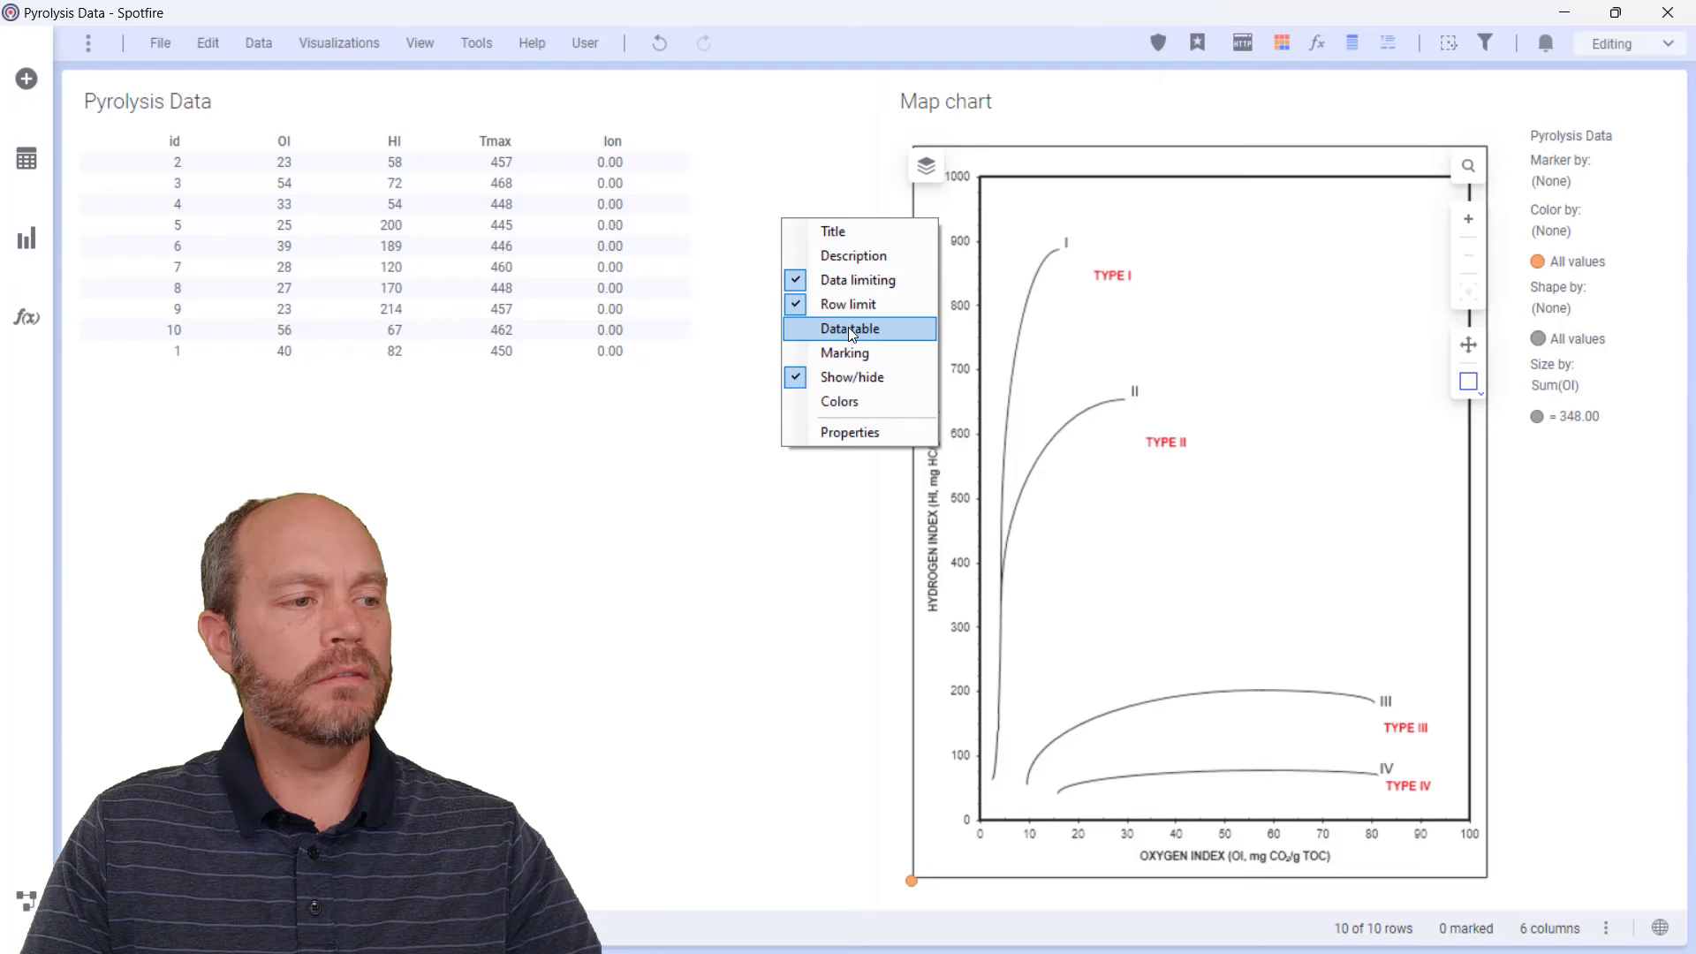
{"action": "left_click", "coordinate": [855, 329]}
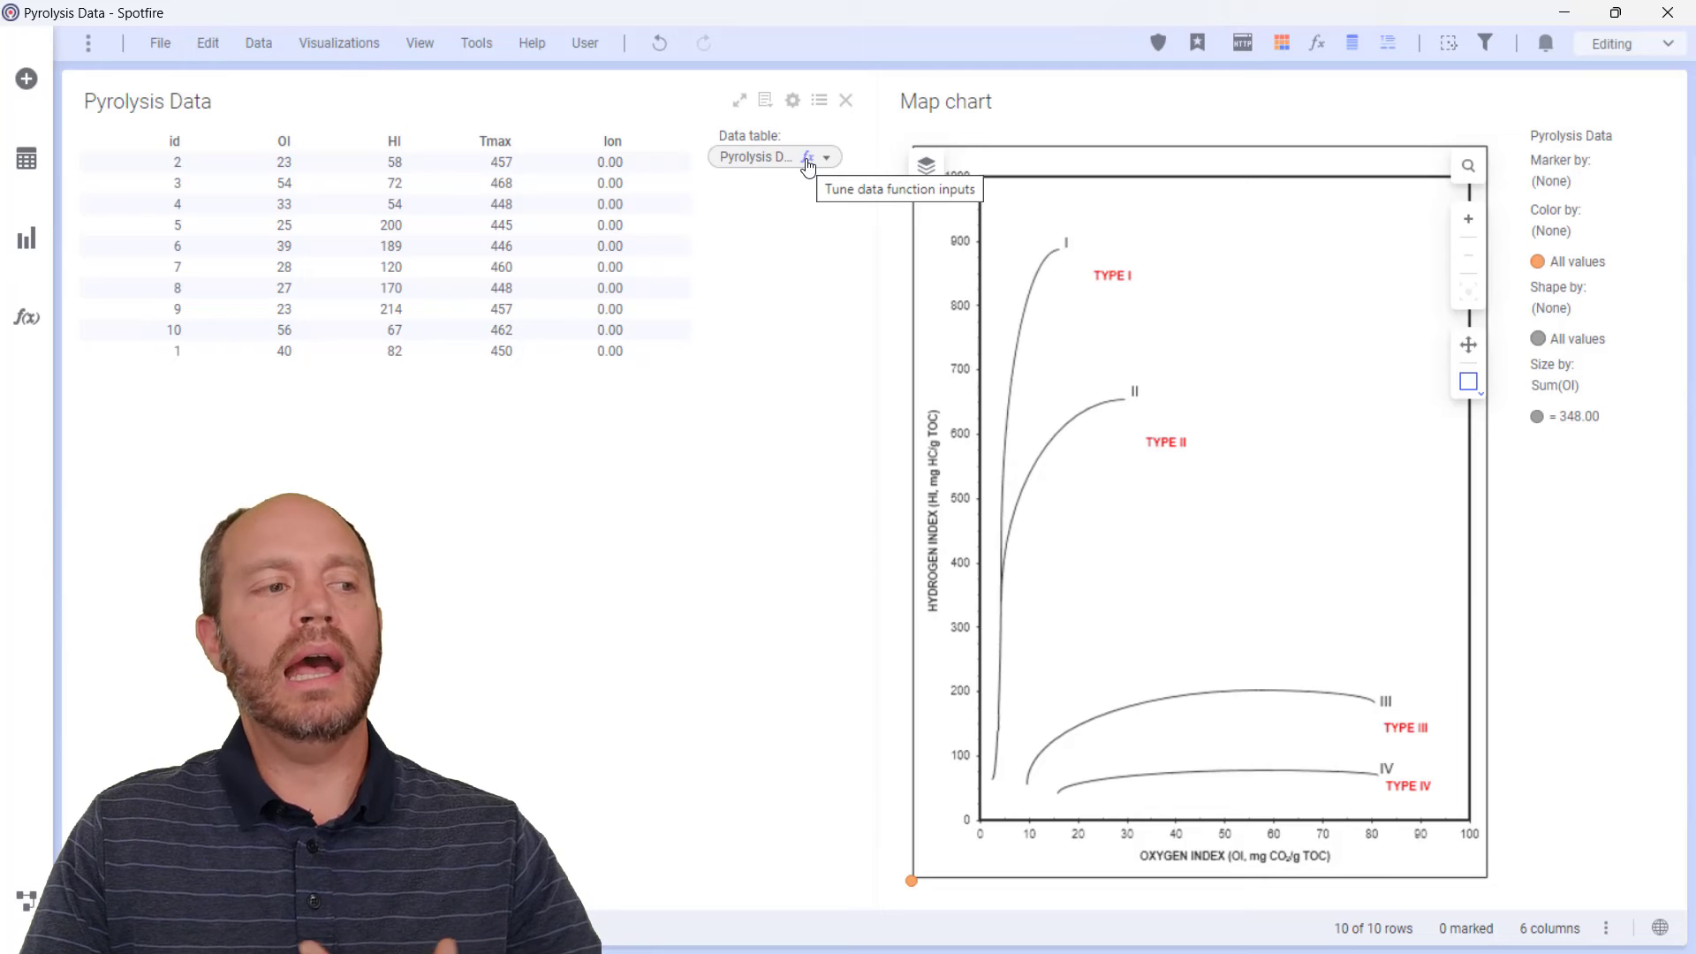
Step: Paste the copied corner coordinates (46.5742128935532, 54.367…) into the min_lat_lon input
{"action": "left_click", "coordinate": [807, 159]}
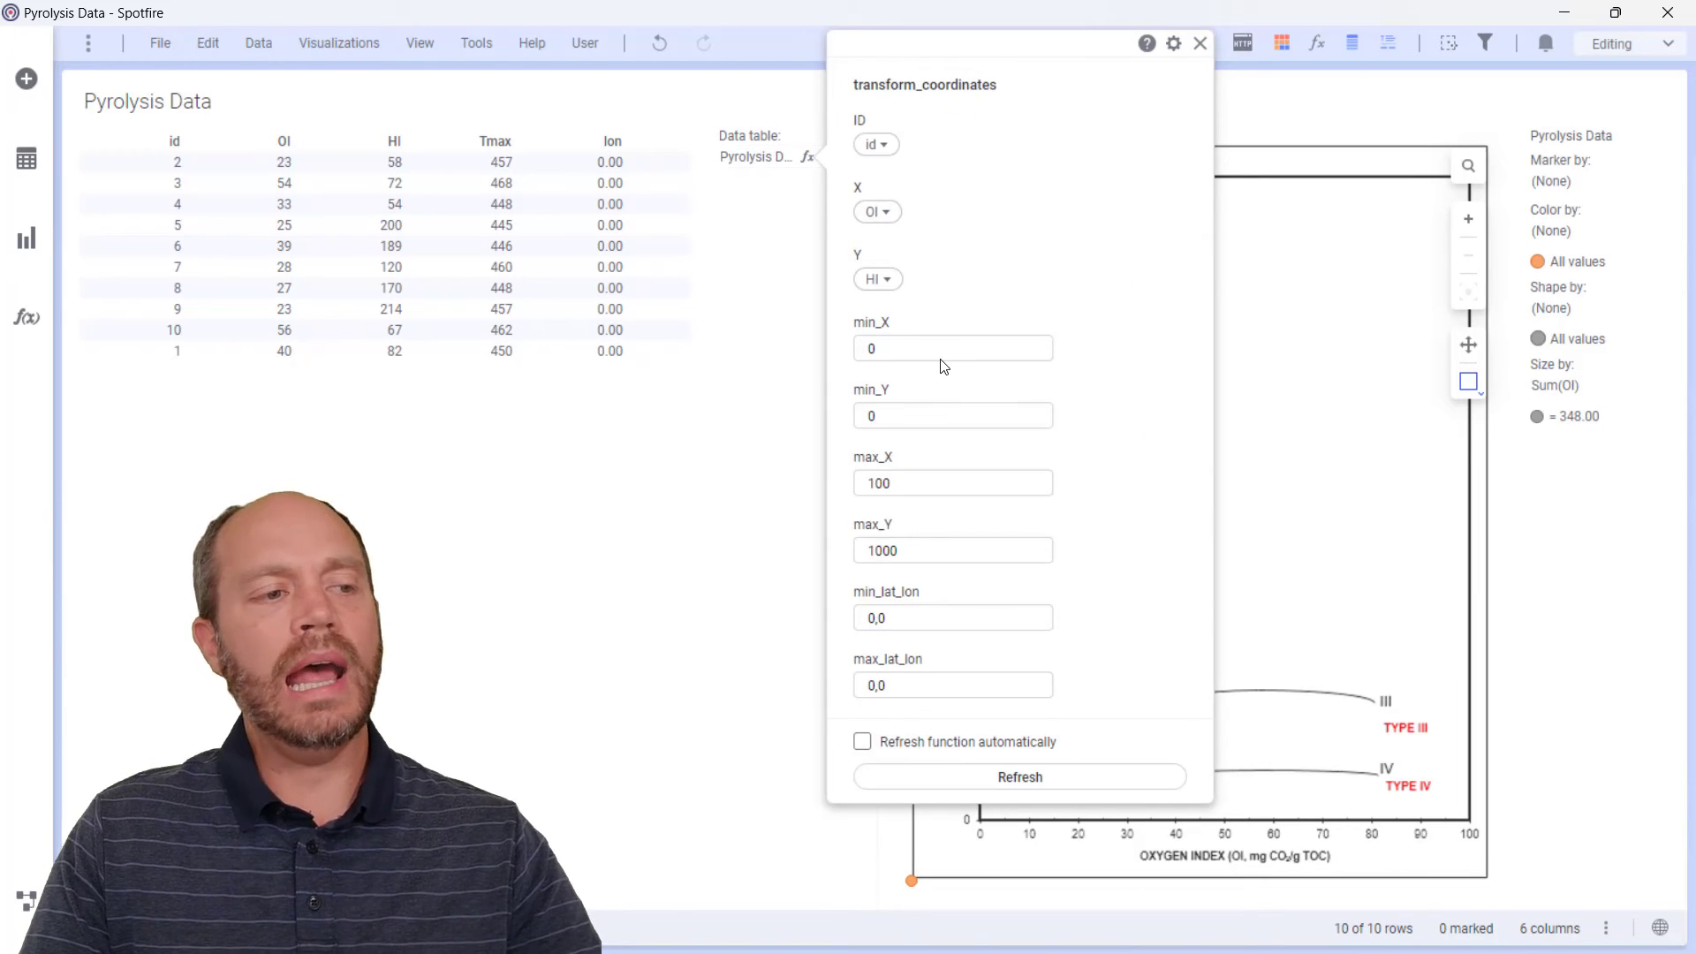
{"action": "double_click", "coordinate": [933, 623]}
{"action": "key", "text": "ctrl+v"}
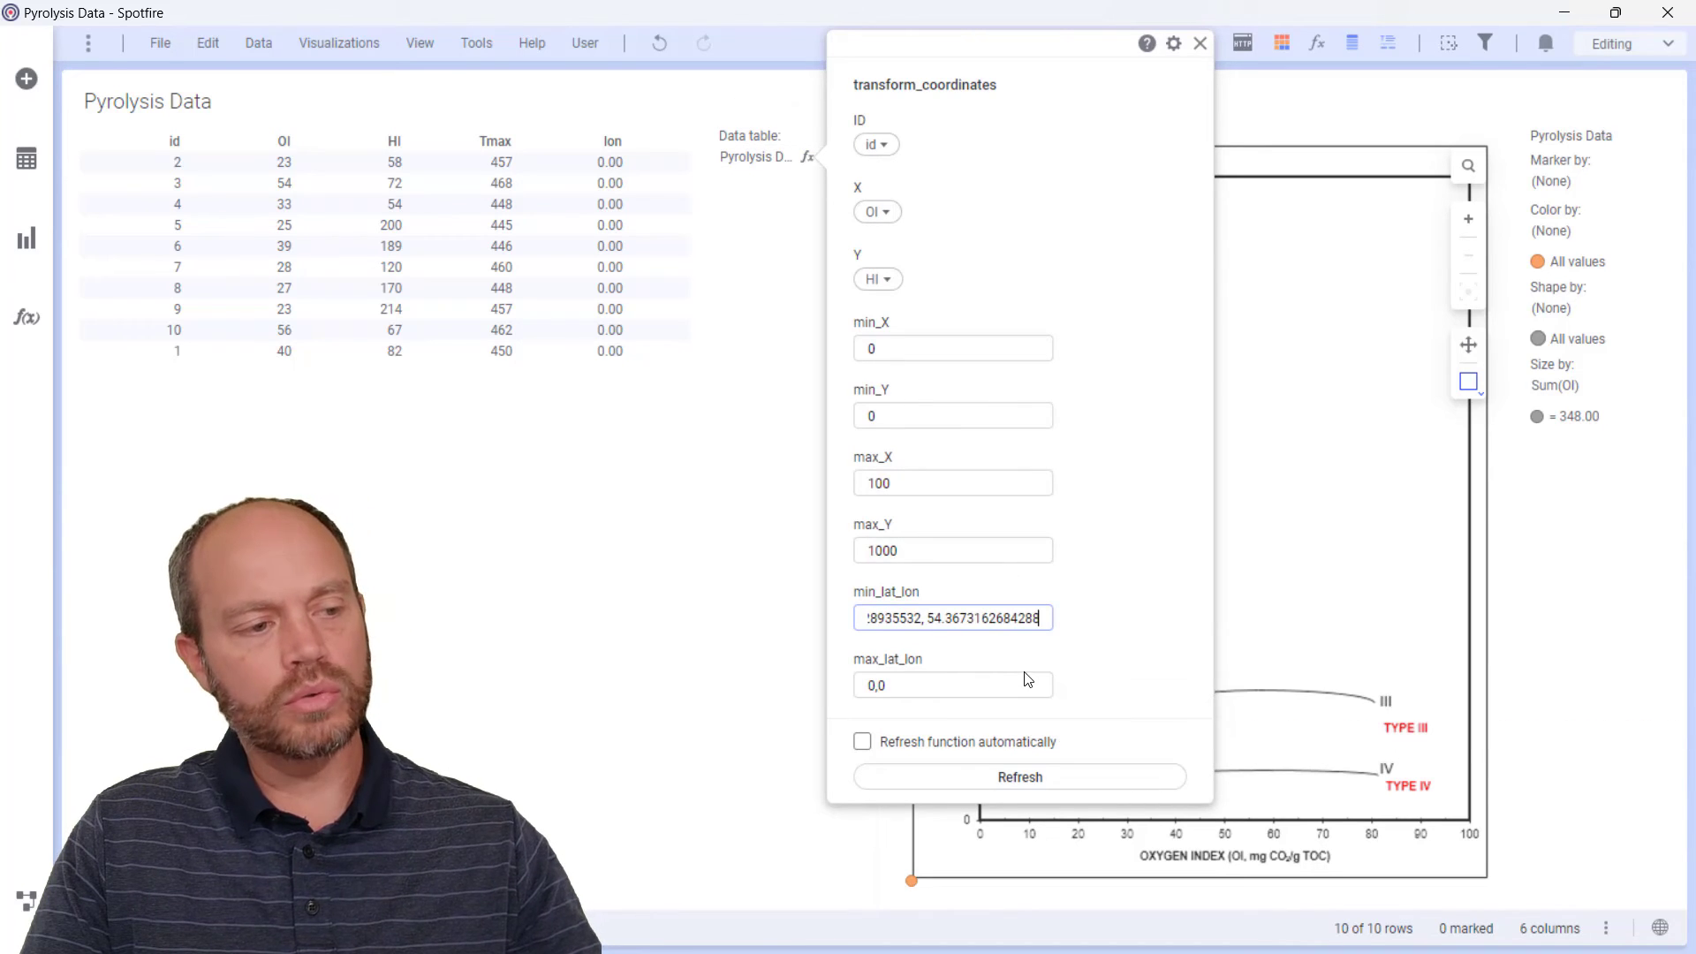
{"action": "left_click", "coordinate": [1090, 711]}
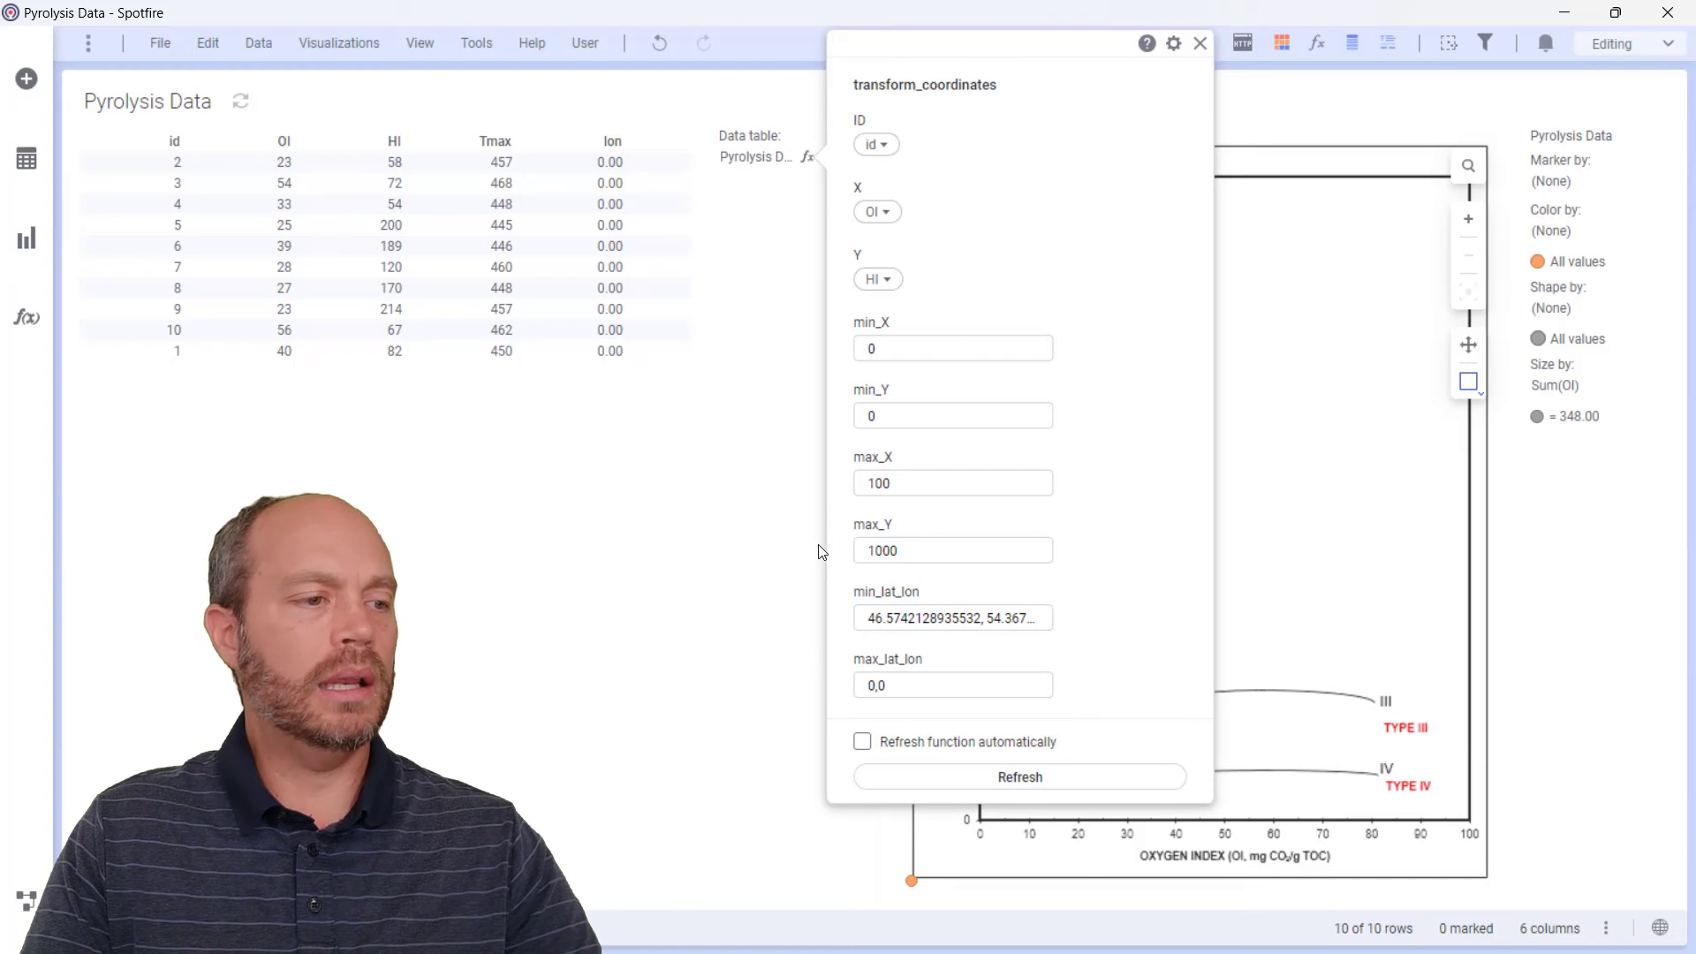
Step: Pan to the diagram's upper-right corner and copy its map coordinates
{"action": "left_click", "coordinate": [1433, 210]}
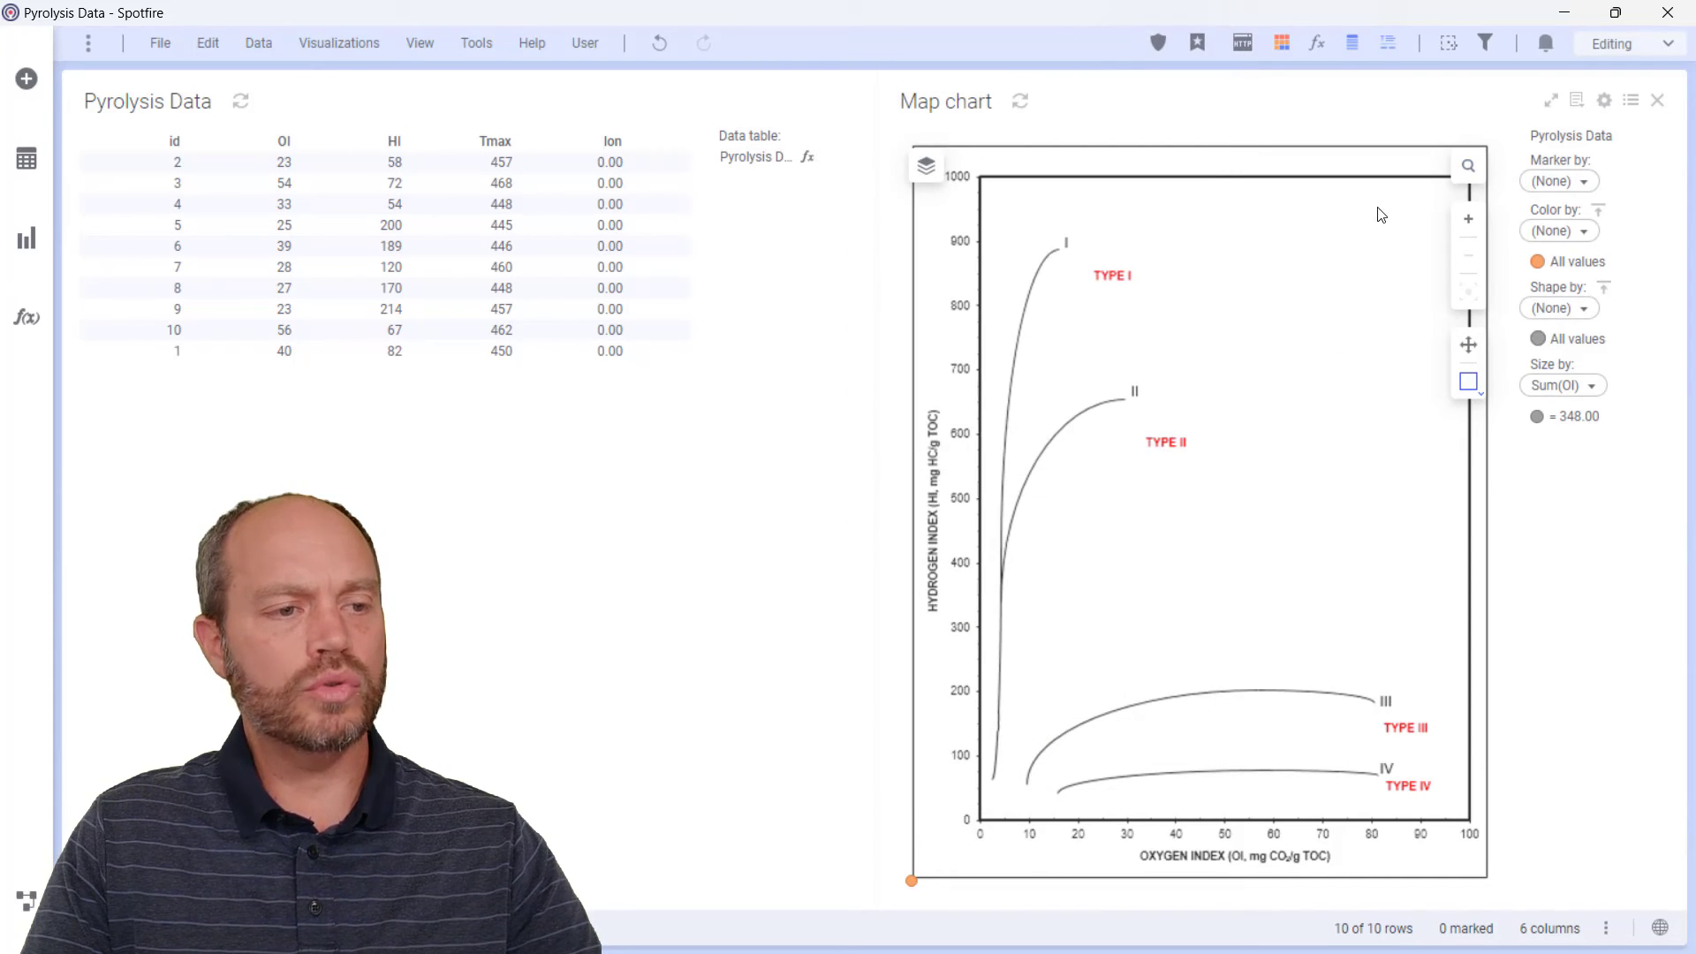
{"action": "right_click", "coordinate": [1368, 262]}
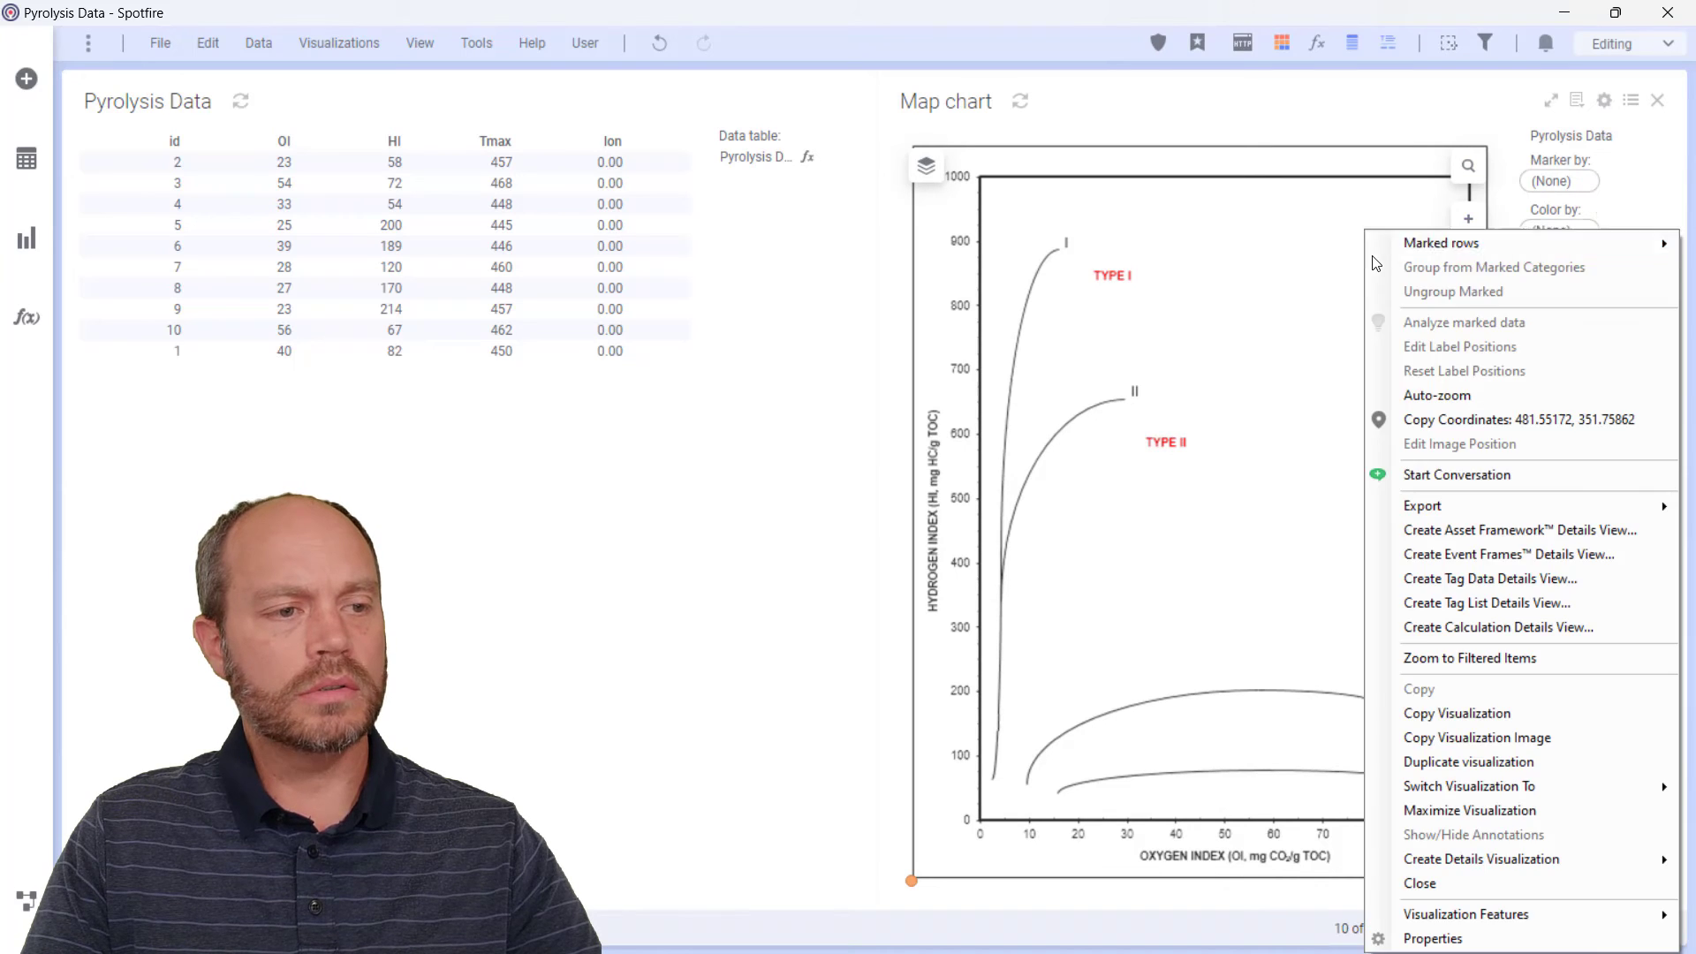
{"action": "left_click", "coordinate": [1344, 297]}
{"action": "scroll", "coordinate": [1324, 344], "scroll_direction": "up", "scroll_amount": 2}
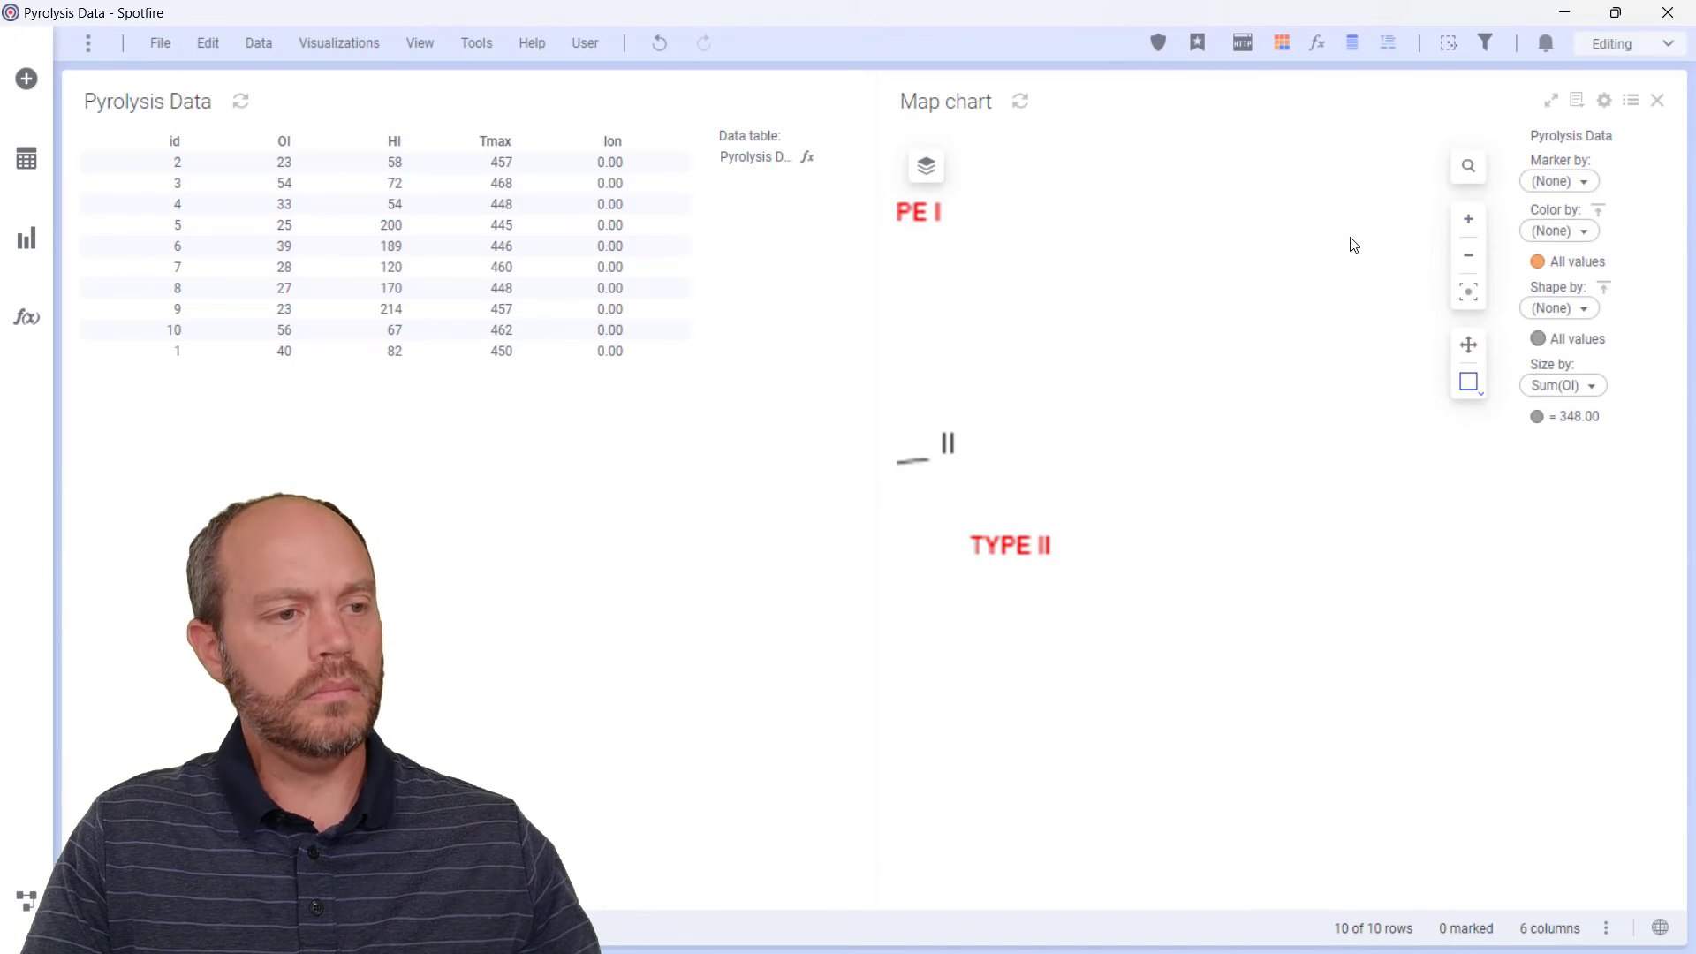
{"action": "left_click", "coordinate": [1458, 349]}
{"action": "left_click_drag", "start_coordinate": [1343, 273], "coordinate": [1222, 548]}
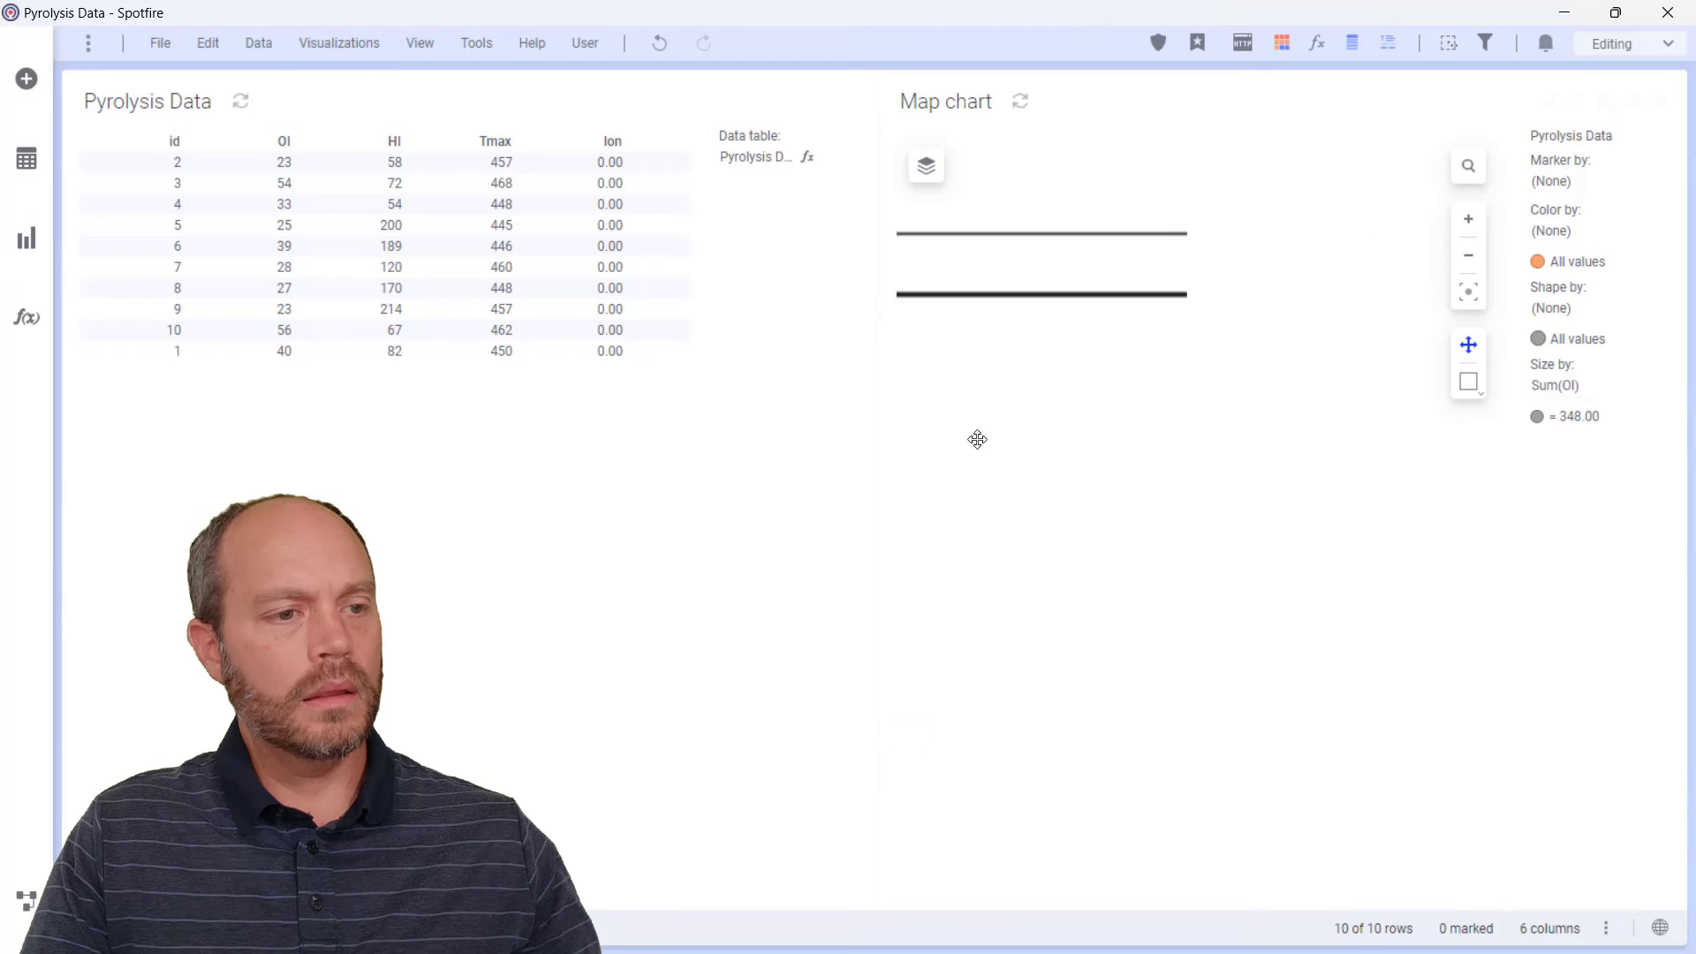
{"action": "right_click", "coordinate": [1465, 202]}
{"action": "left_click", "coordinate": [1496, 384]}
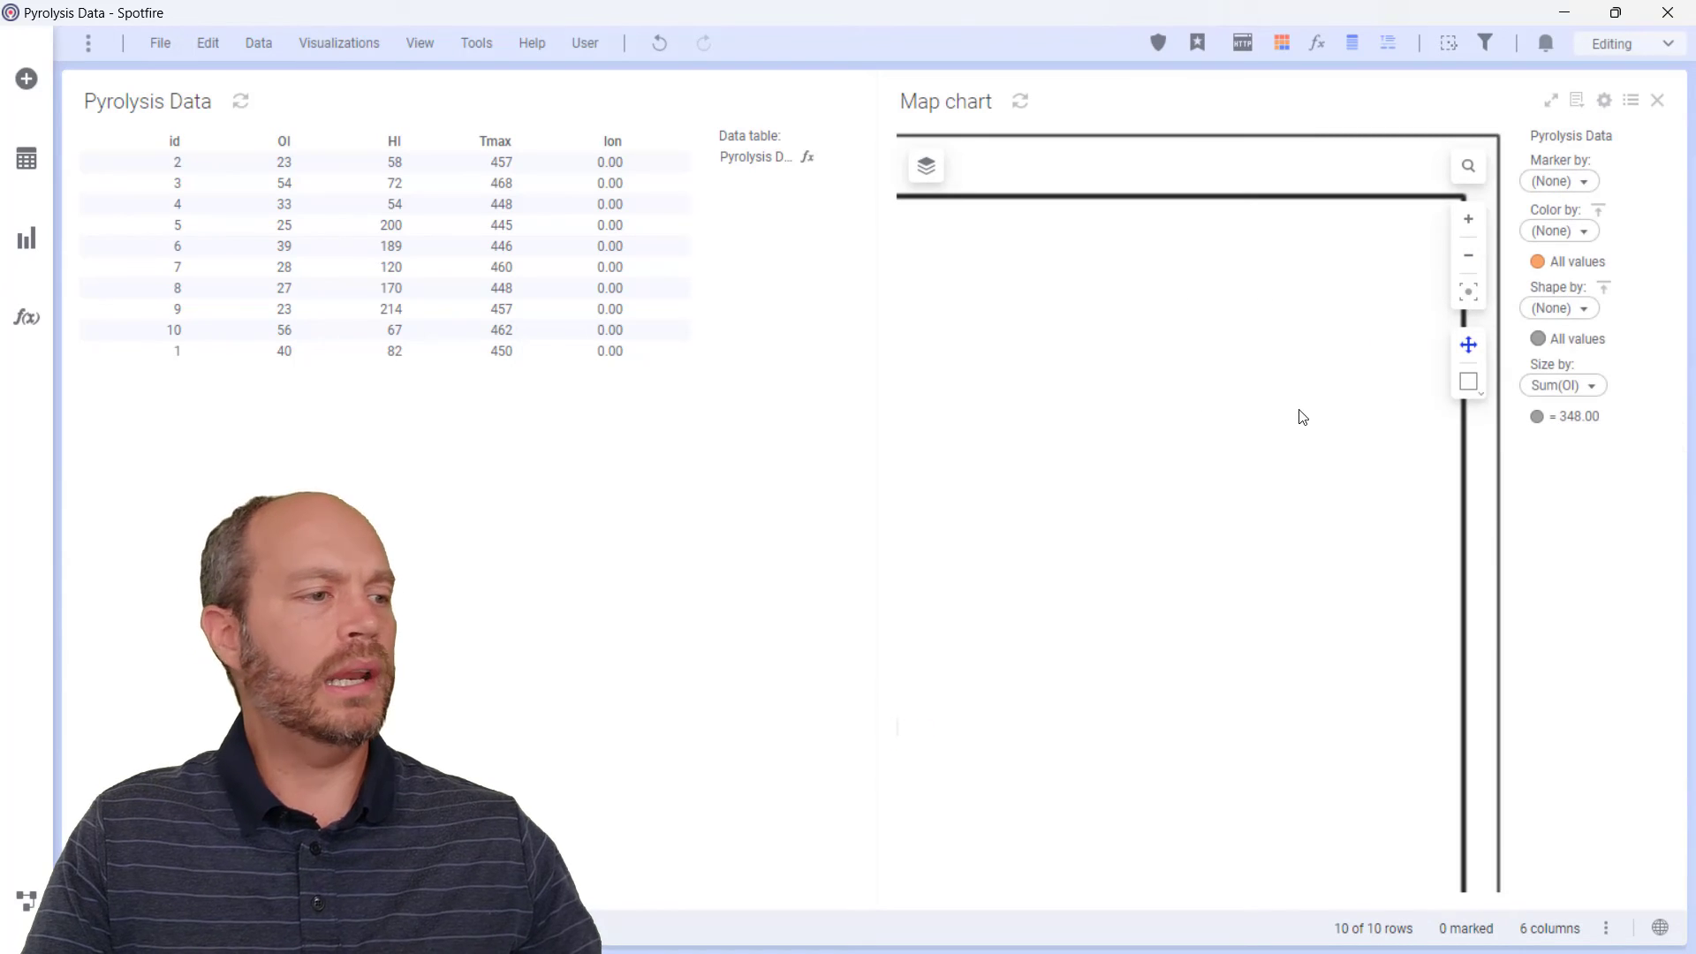
Step: Paste 544.790104947526, 432.19… into max_lat_lon and refresh the transform
{"action": "left_click", "coordinate": [806, 158]}
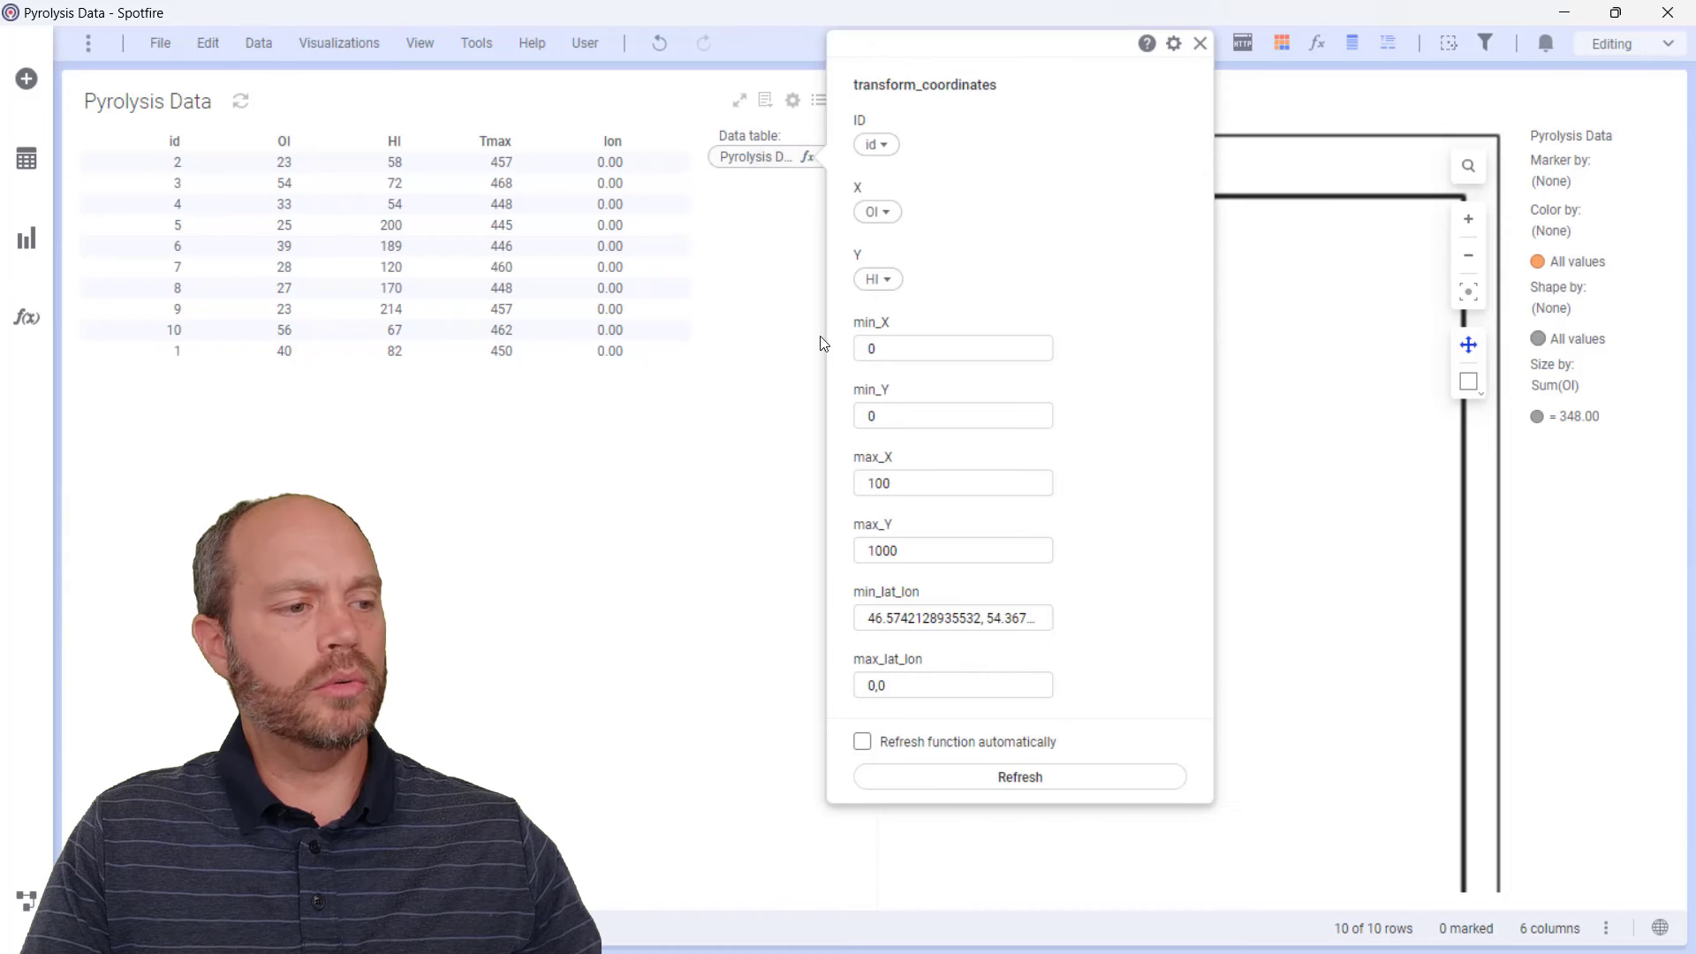
{"action": "left_click", "coordinate": [980, 686]}
{"action": "key", "text": "ctrl+v"}
{"action": "left_click", "coordinate": [851, 728]}
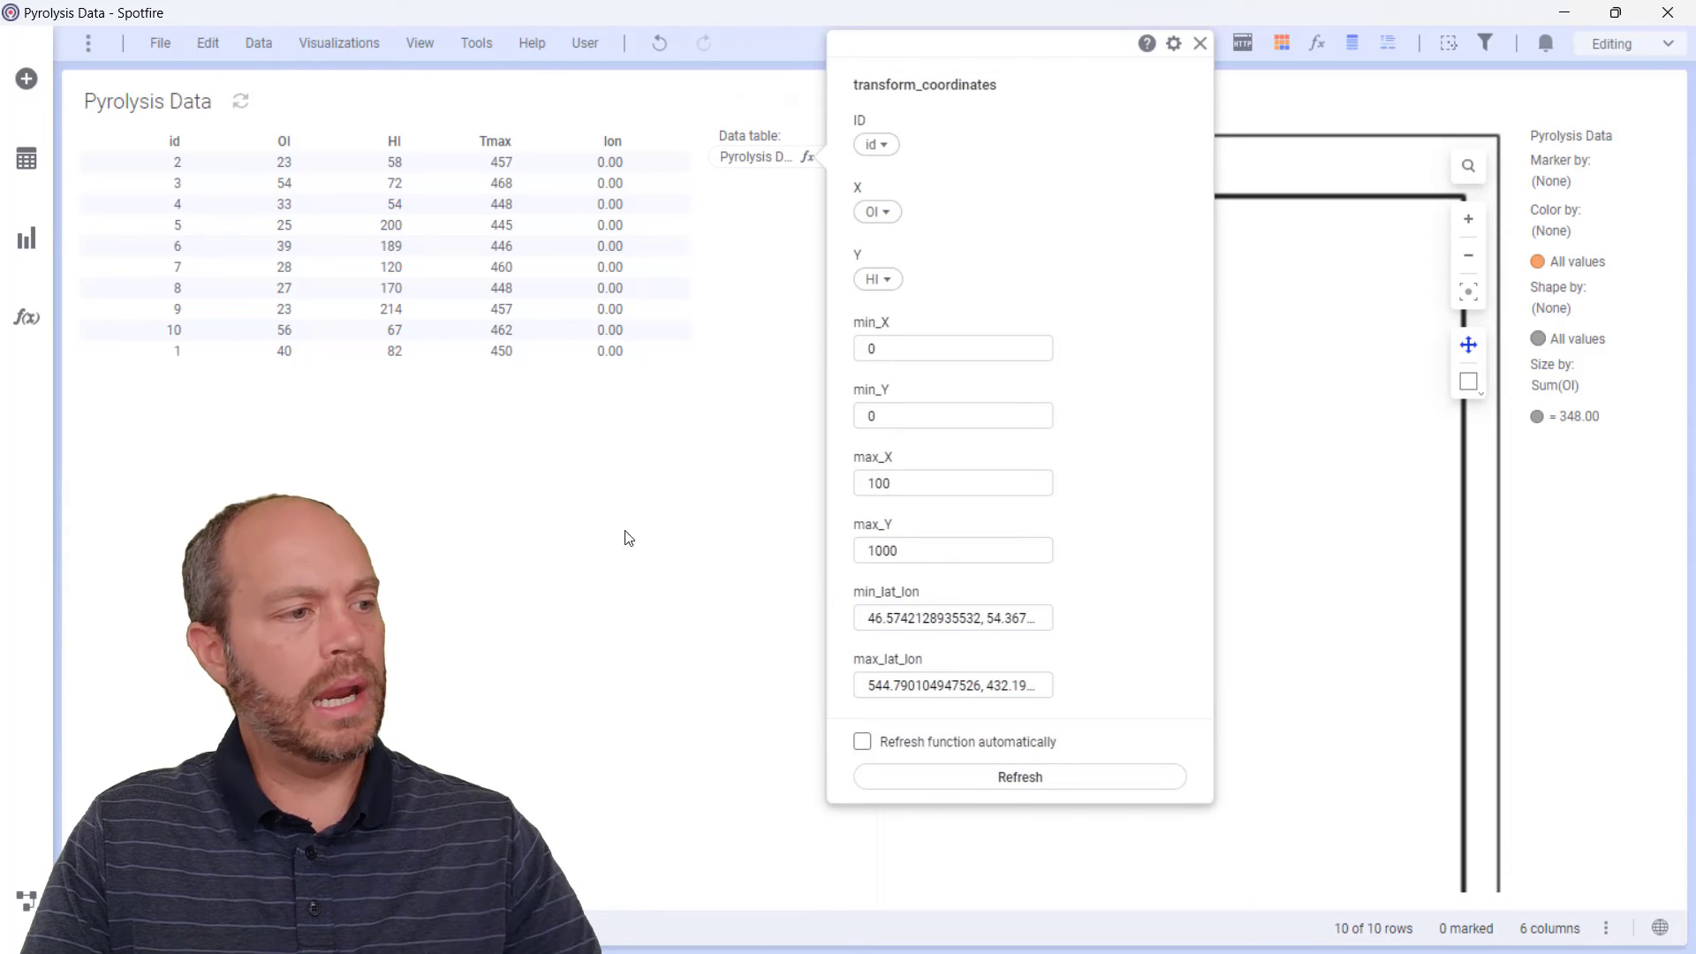
{"action": "left_click", "coordinate": [980, 776]}
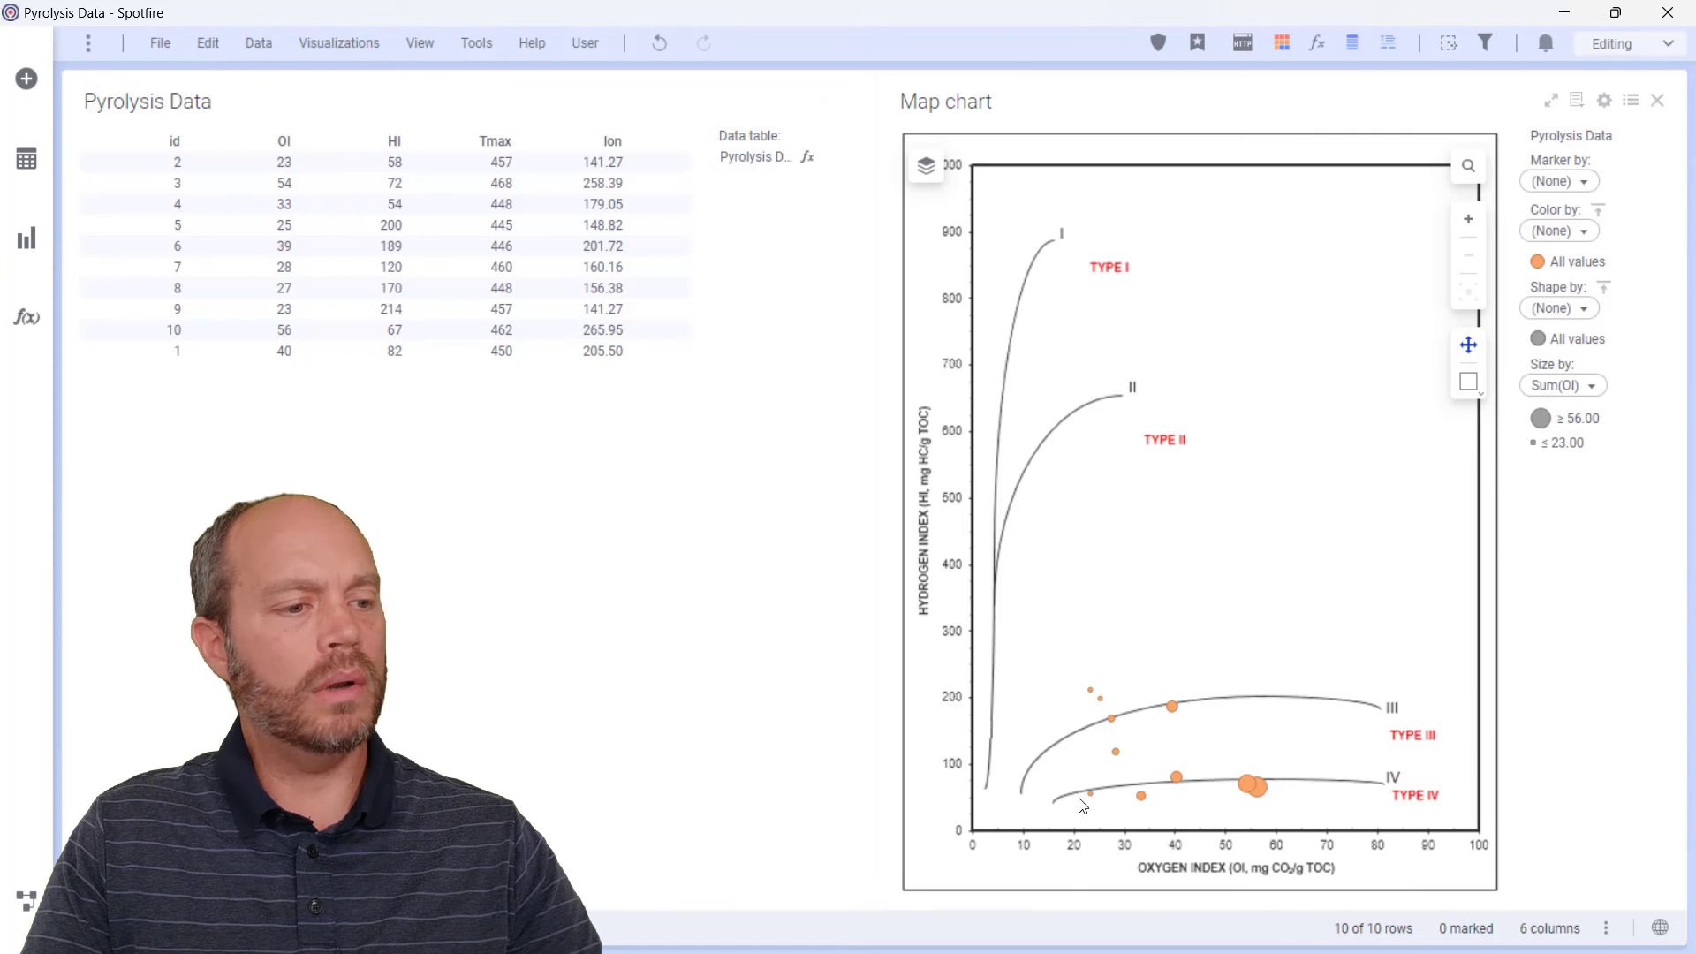
Step: Stop sizing markers by Sum(OI) and mark the sample at OI 39, HI 189
{"action": "left_click", "coordinate": [1561, 385]}
{"action": "left_click", "coordinate": [1508, 840]}
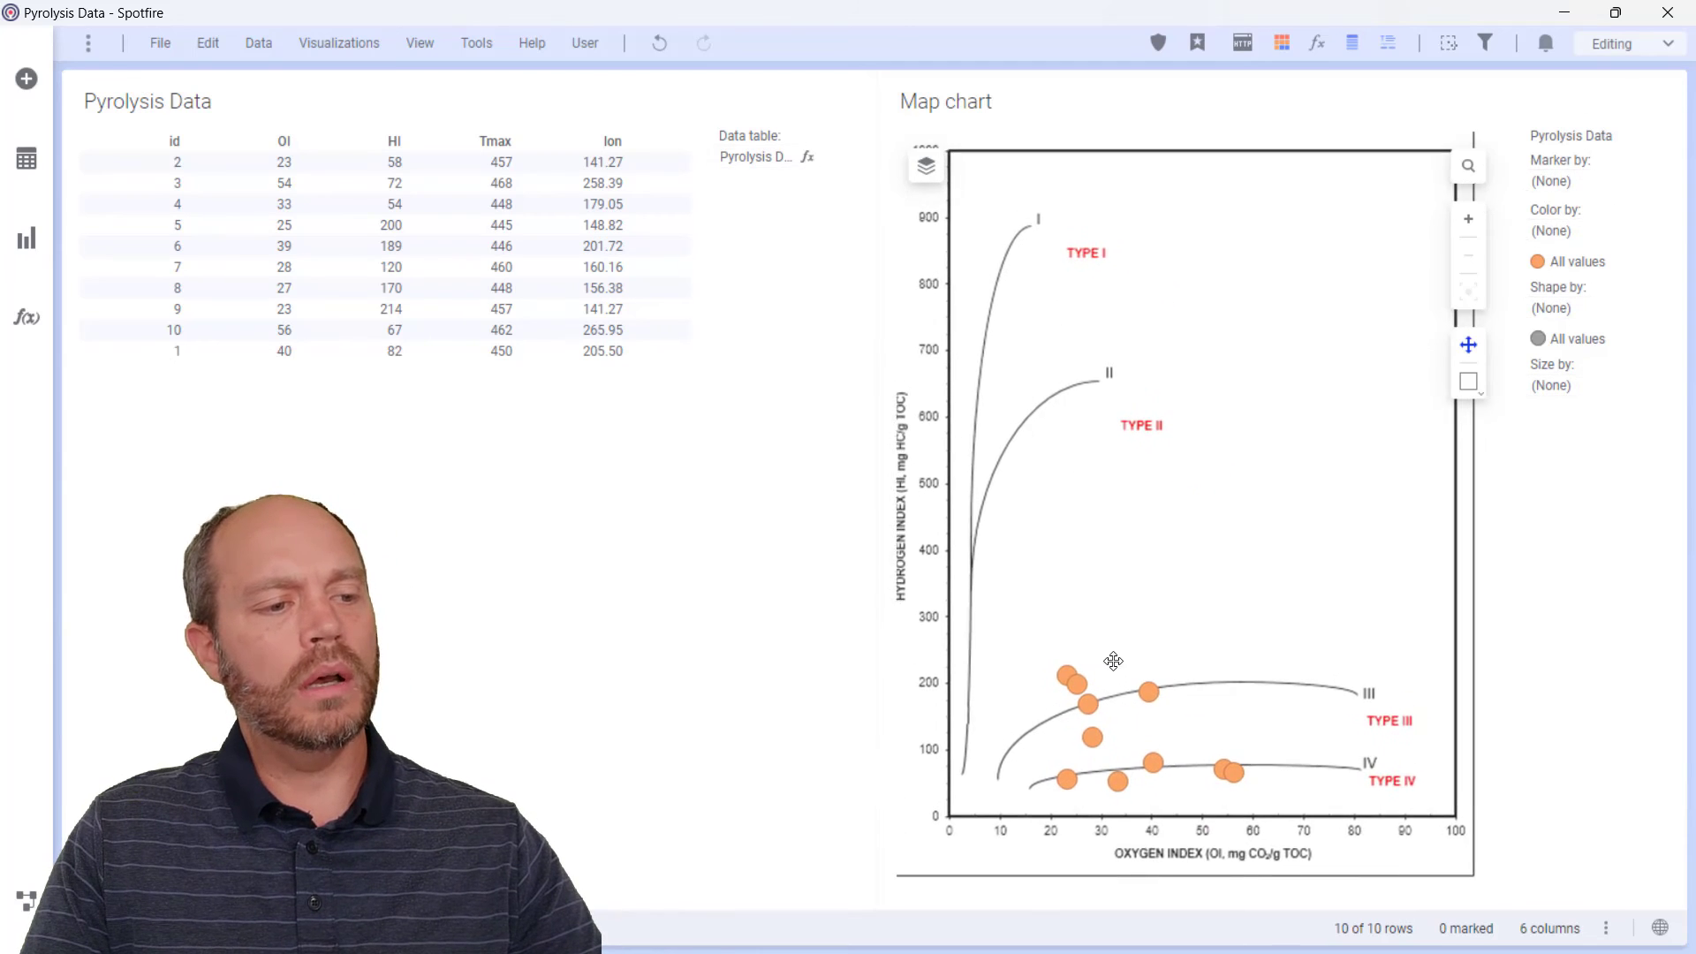
{"action": "left_click", "coordinate": [1170, 709]}
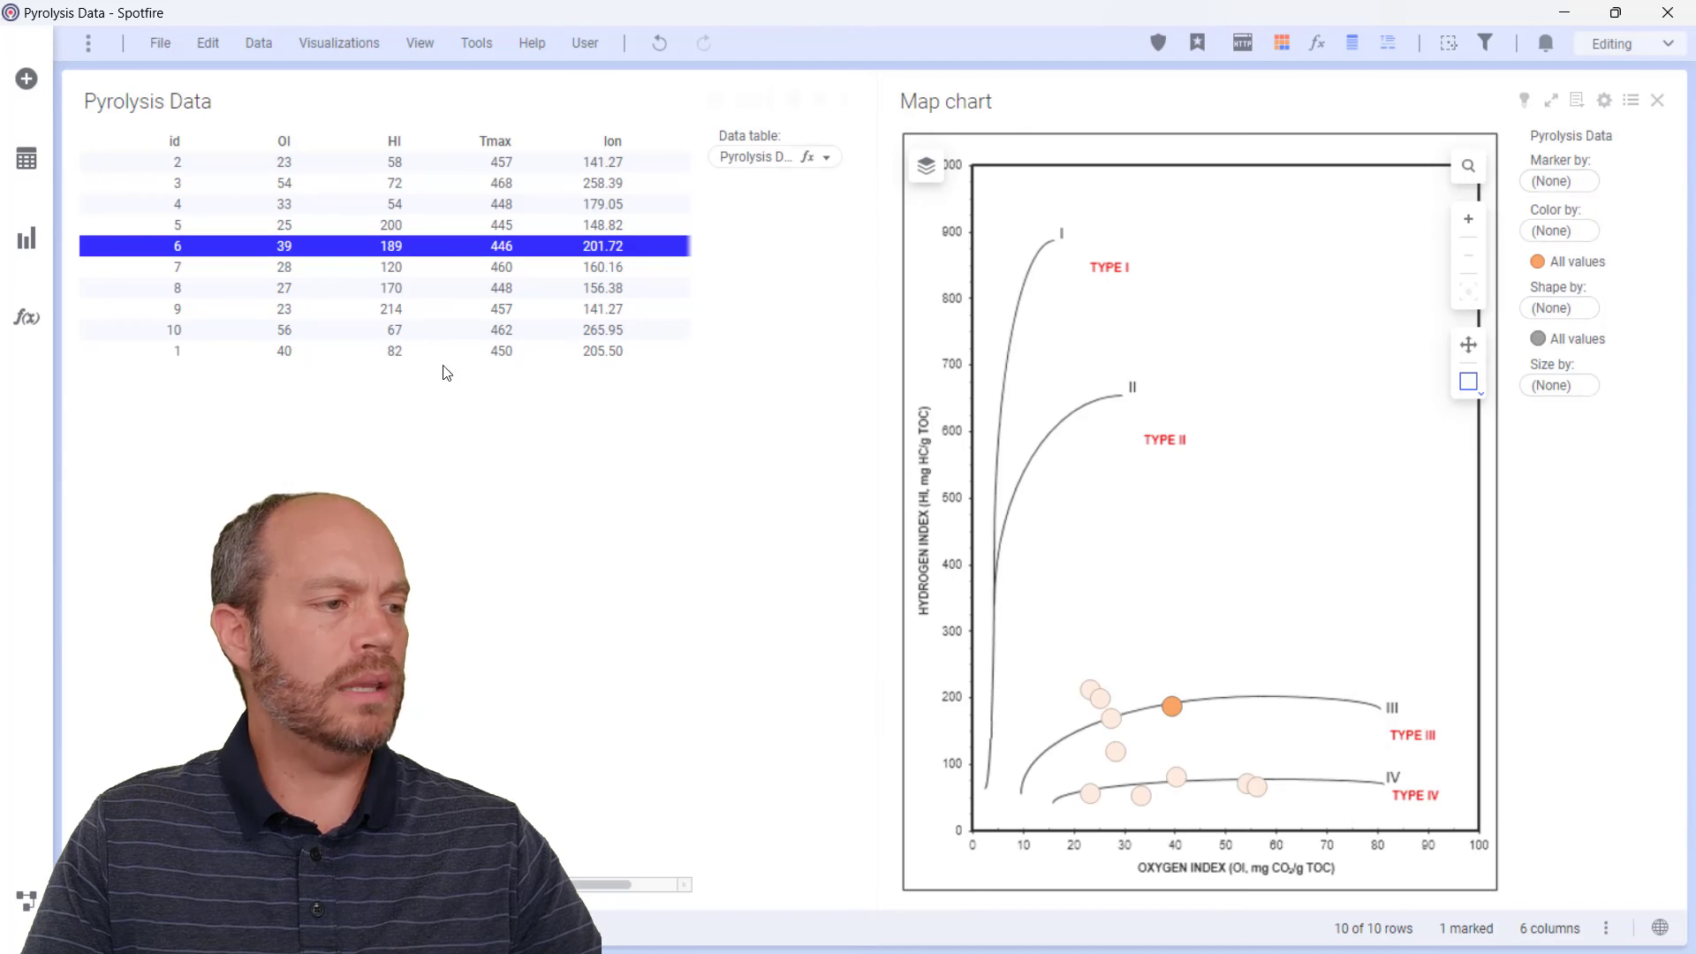
Step: Replace sample 6's OI and HI values with 0, using id as the key column
{"action": "double_click", "coordinate": [286, 246]}
{"action": "type", "text": "0"}
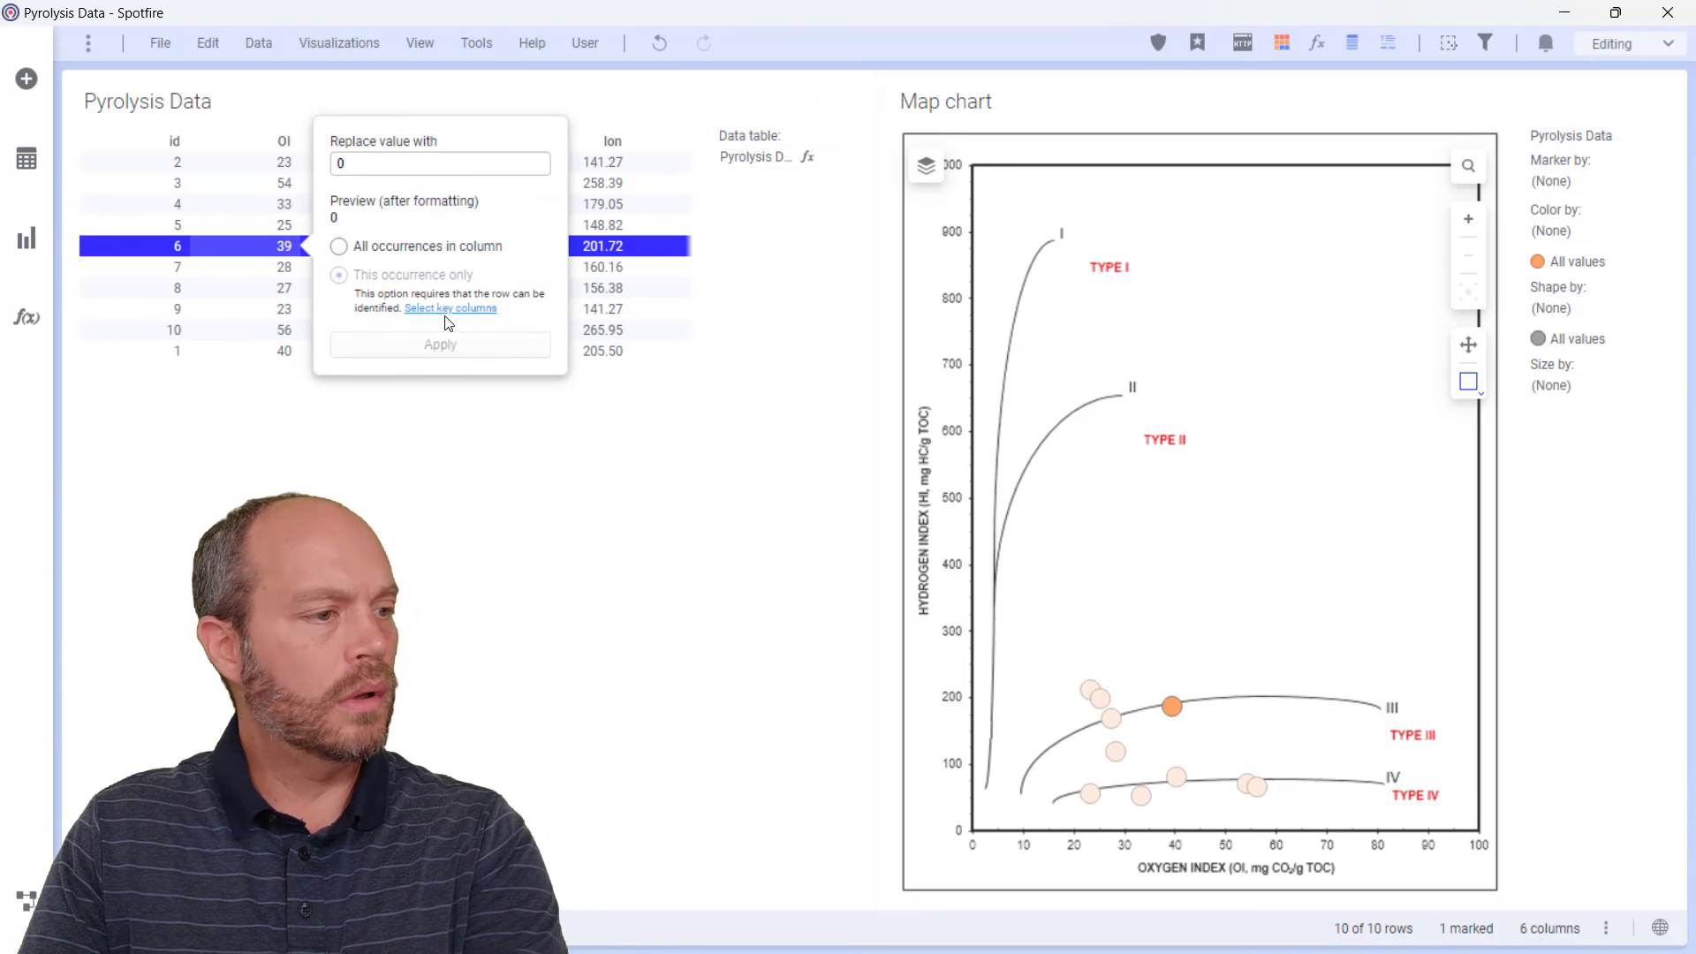
{"action": "left_click", "coordinate": [450, 309]}
{"action": "left_click", "coordinate": [799, 399]}
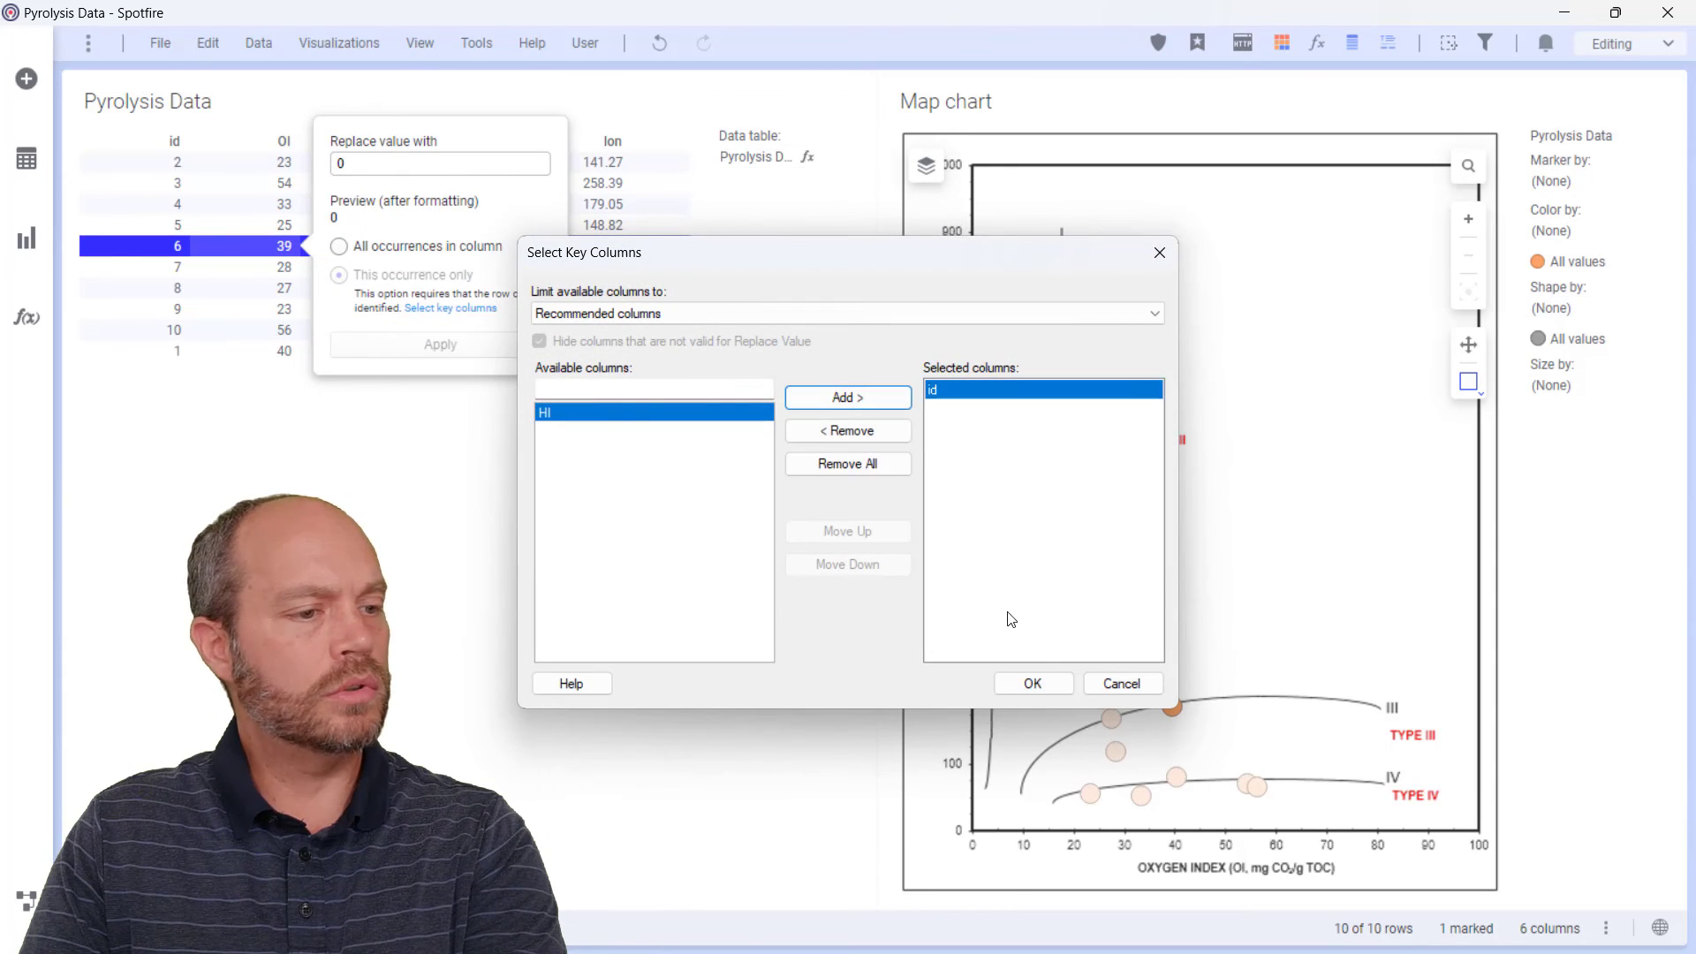
{"action": "left_click", "coordinate": [1033, 683]}
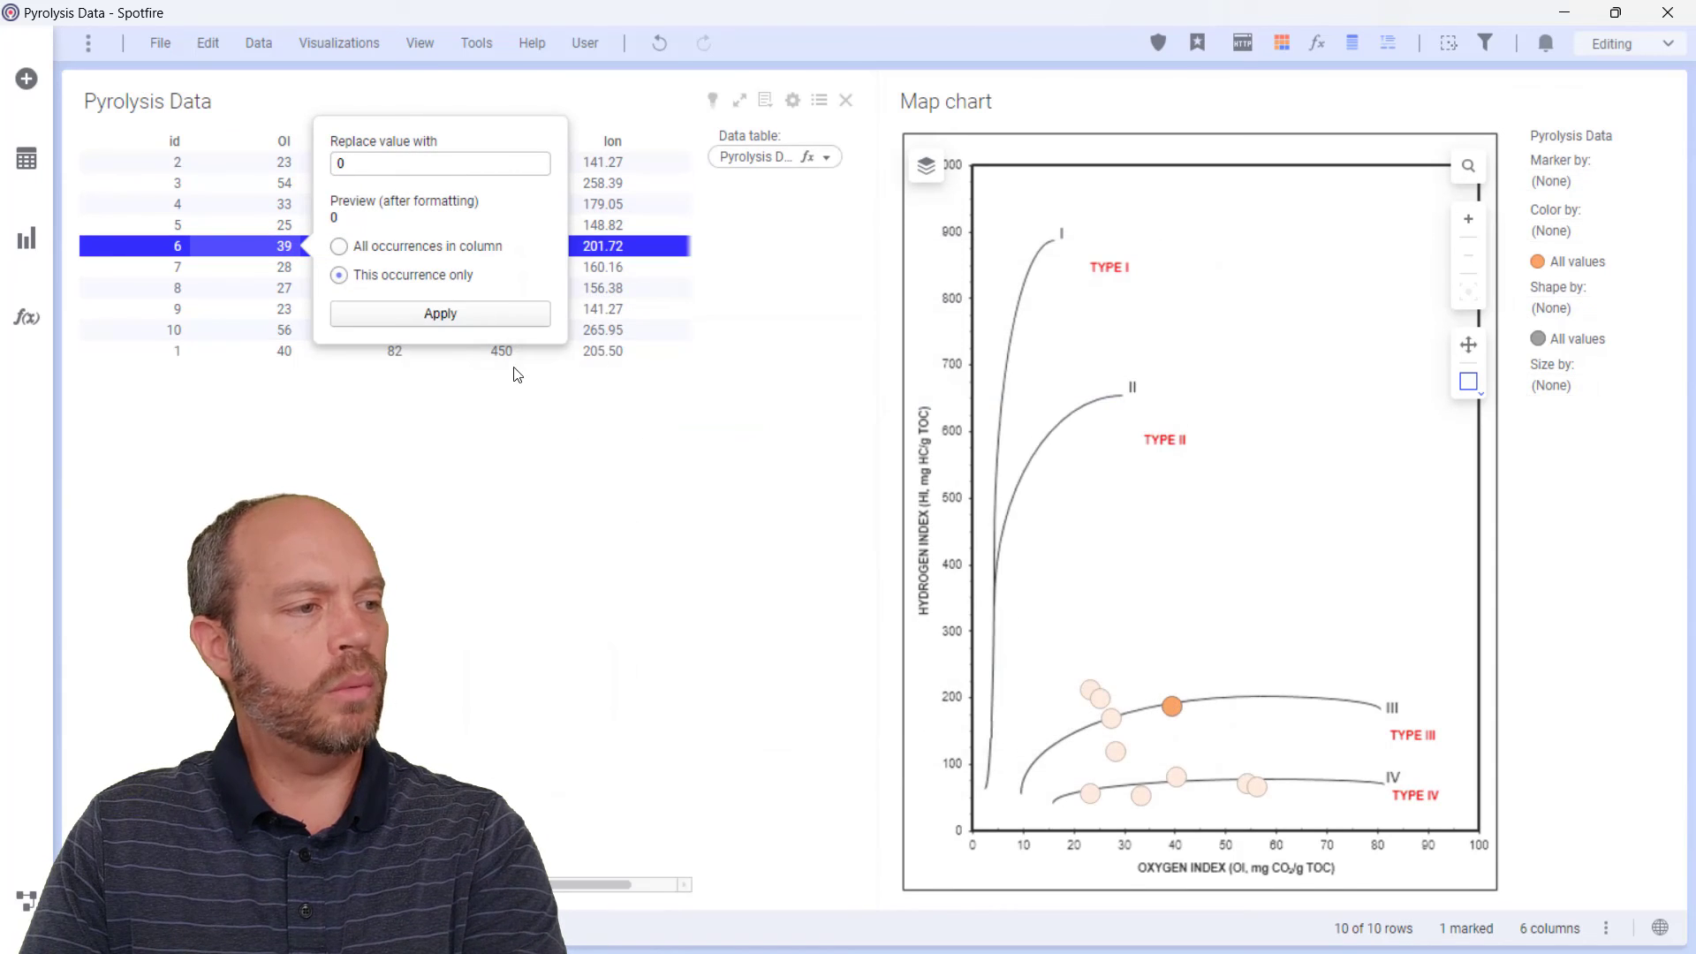
{"action": "left_click", "coordinate": [454, 315]}
{"action": "double_click", "coordinate": [398, 254]}
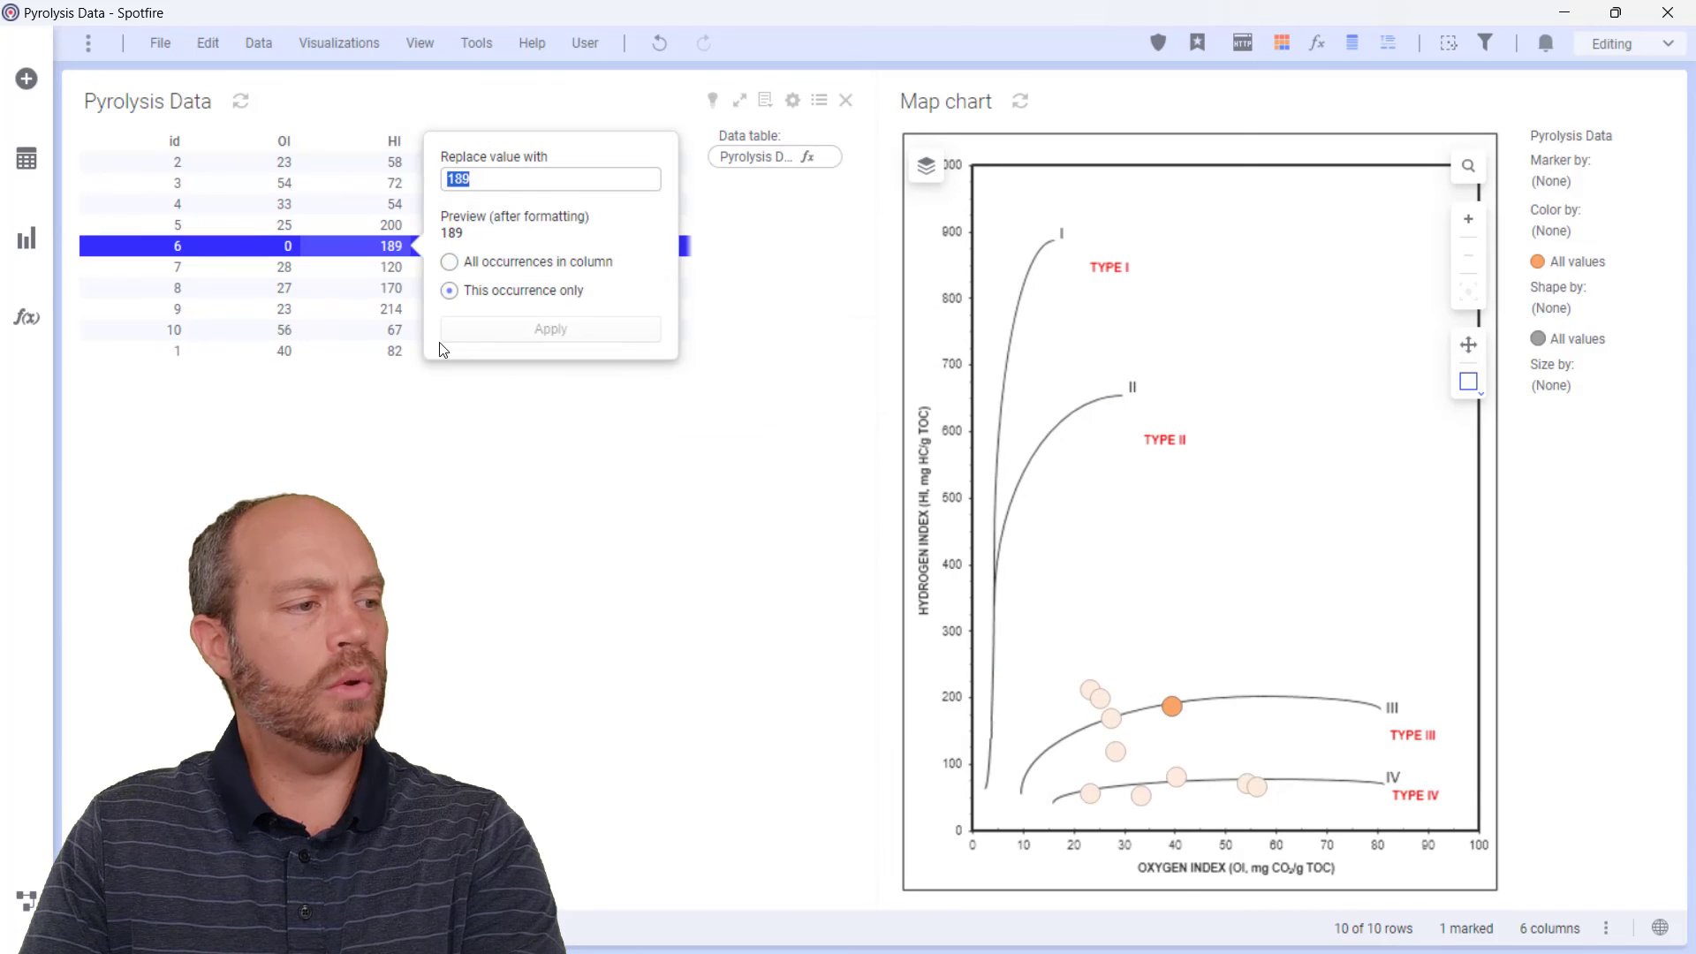
{"action": "type", "text": "0"}
{"action": "left_click", "coordinate": [549, 339]}
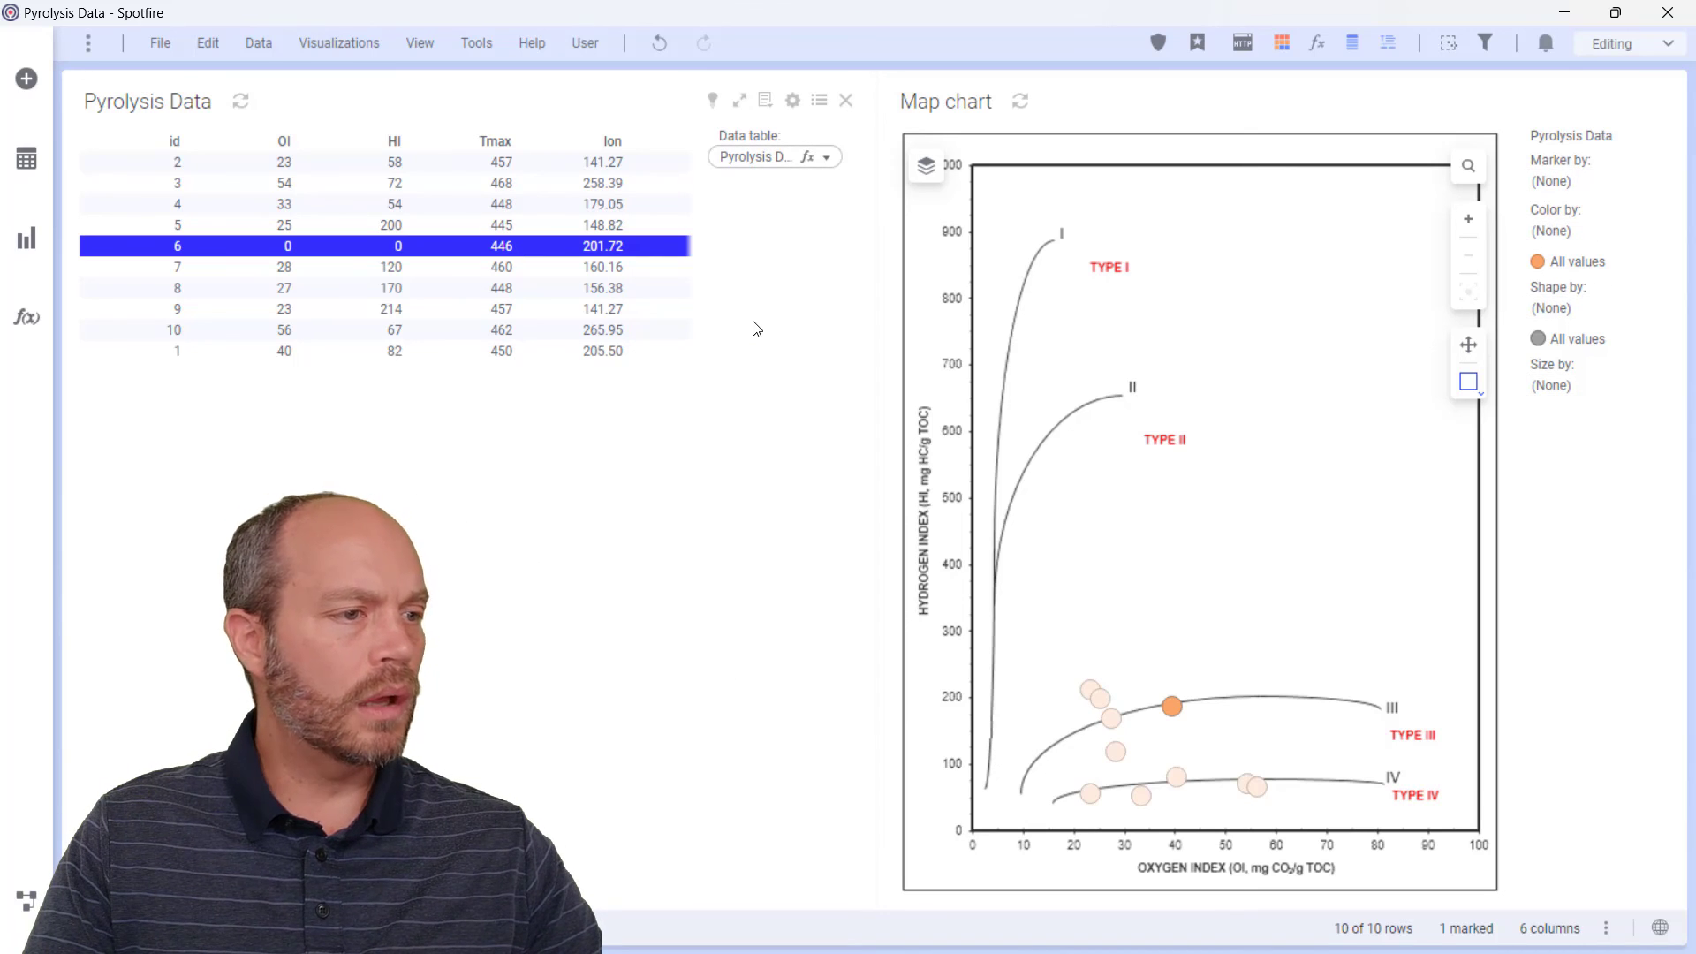
Step: Refresh transform_coordinates so sample 6's lon becomes 54.37, then close the function panel
{"action": "left_click", "coordinate": [807, 158]}
{"action": "left_click", "coordinate": [993, 783]}
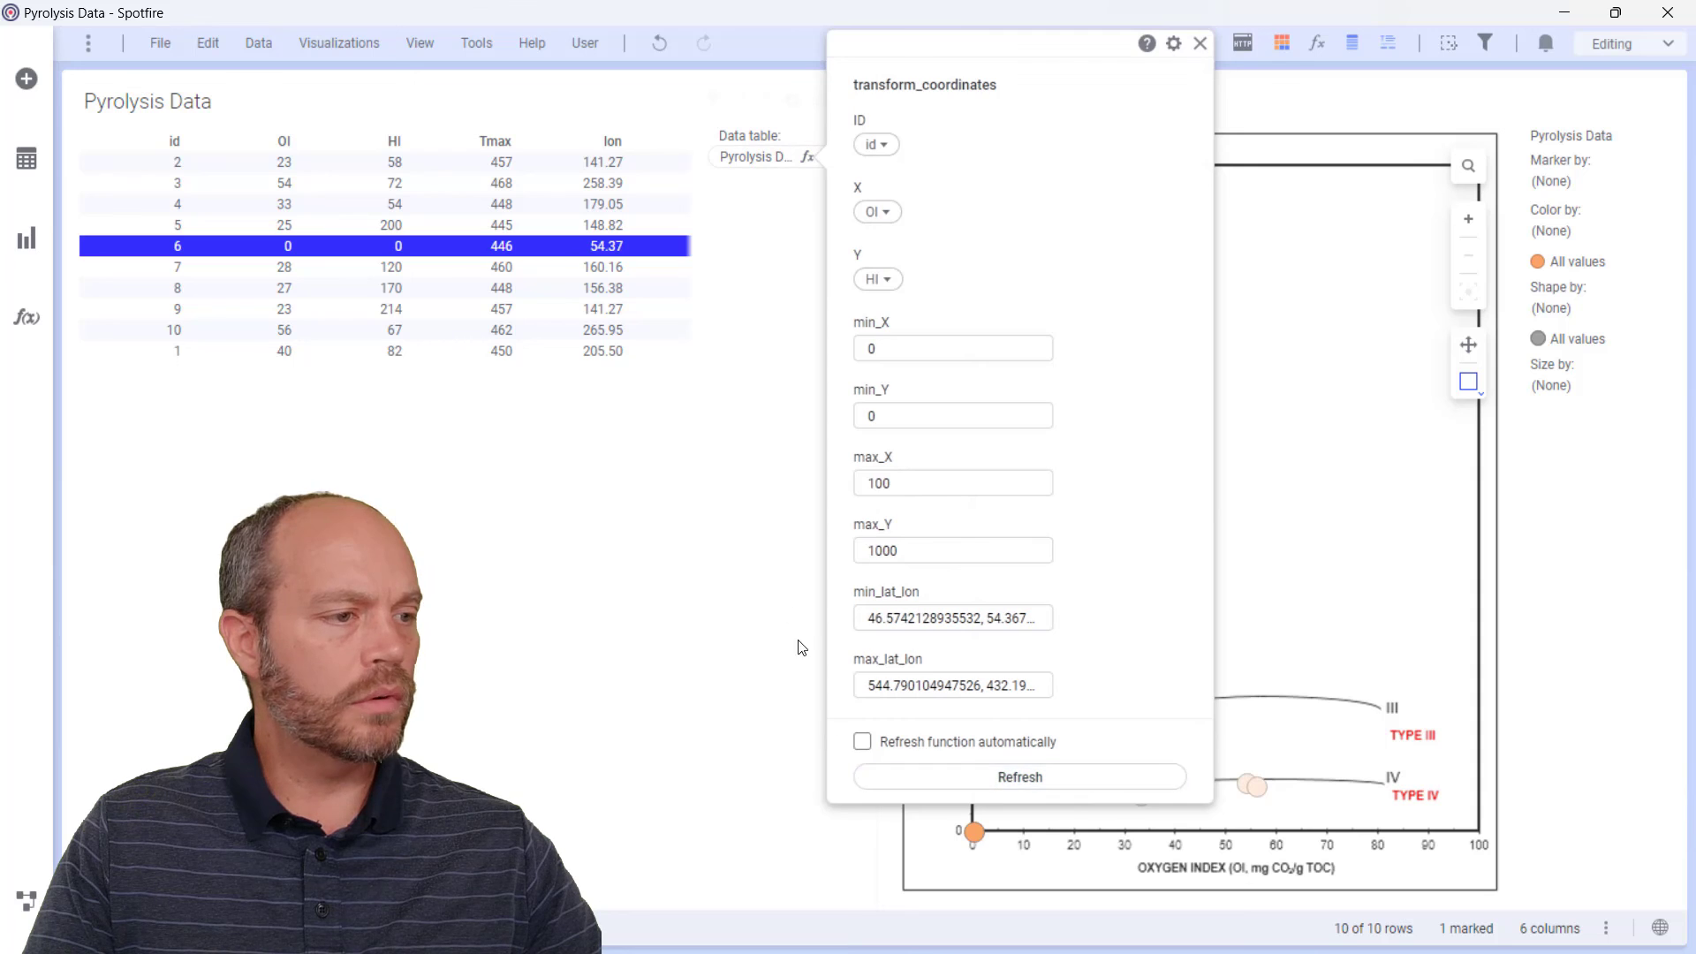
{"action": "left_click", "coordinate": [710, 358]}
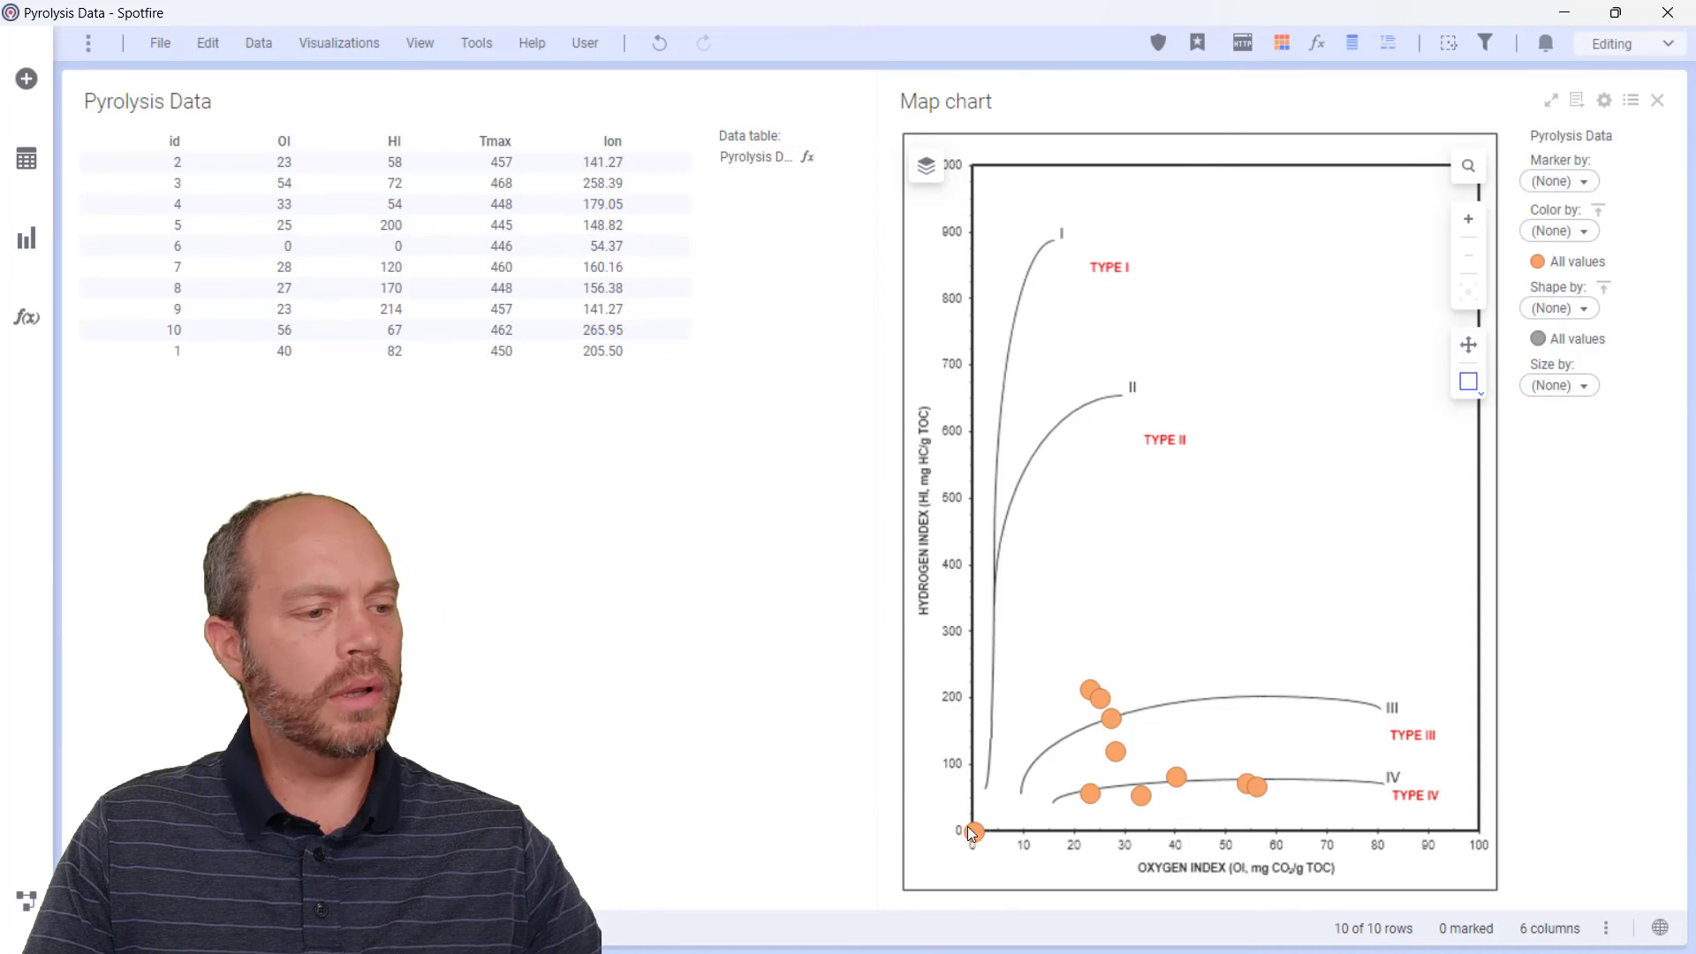